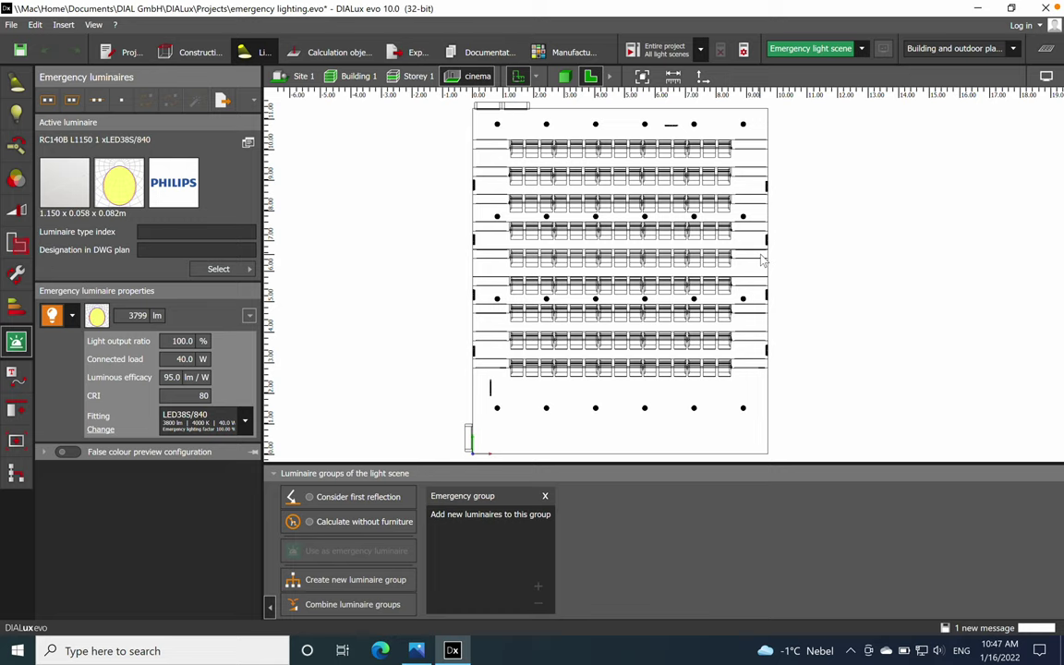
- Examine the cinema's seating, doors and luminaires from several angles in 3D, then return to the floor plan
{"action": "left_click", "coordinate": [564, 75]}
{"action": "middle_click_drag", "start_coordinate": [556, 380], "coordinate": [612, 309]}
{"action": "scroll", "coordinate": [462, 277], "scroll_direction": "up", "scroll_amount": 5}
{"action": "middle_click_drag", "start_coordinate": [647, 220], "coordinate": [653, 254]}
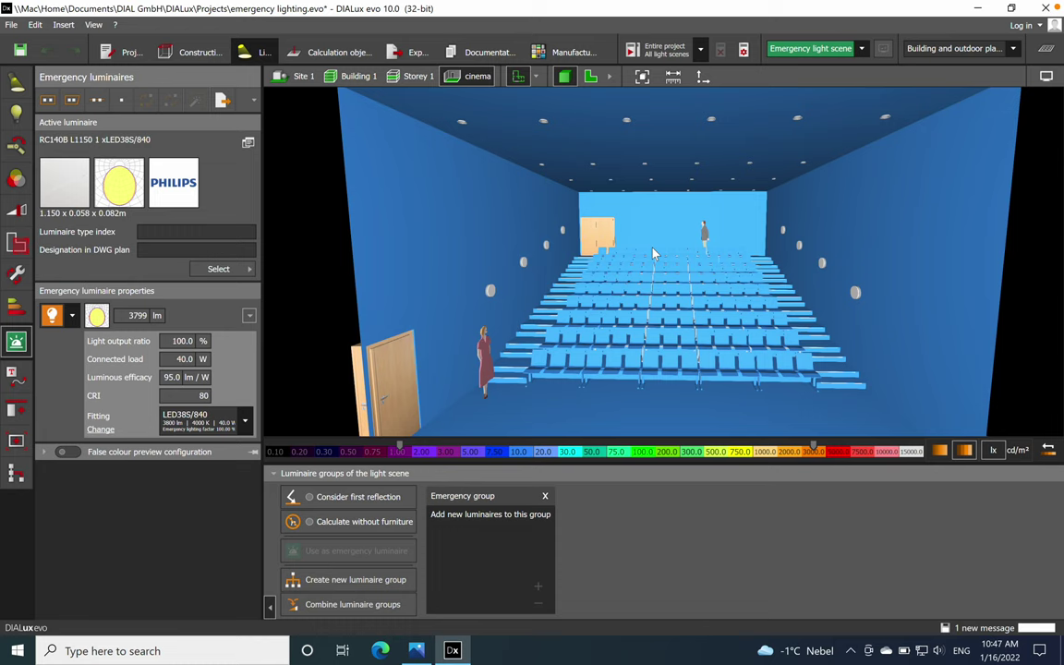
{"action": "middle_click_drag", "start_coordinate": [653, 254], "coordinate": [625, 238]}
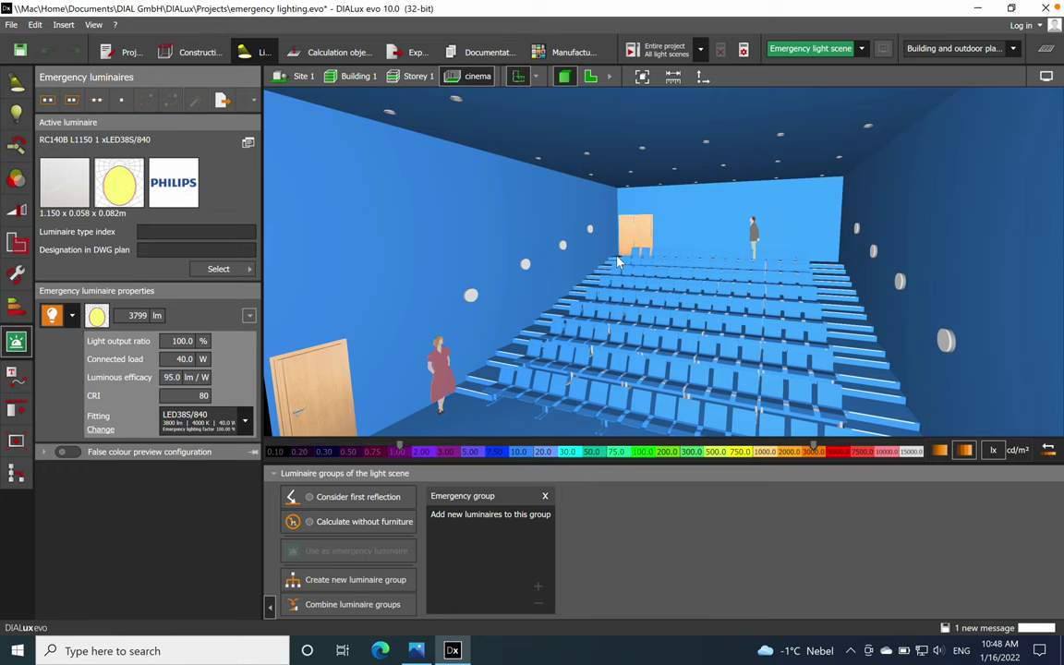
{"action": "middle_click_drag", "start_coordinate": [596, 308], "coordinate": [621, 274]}
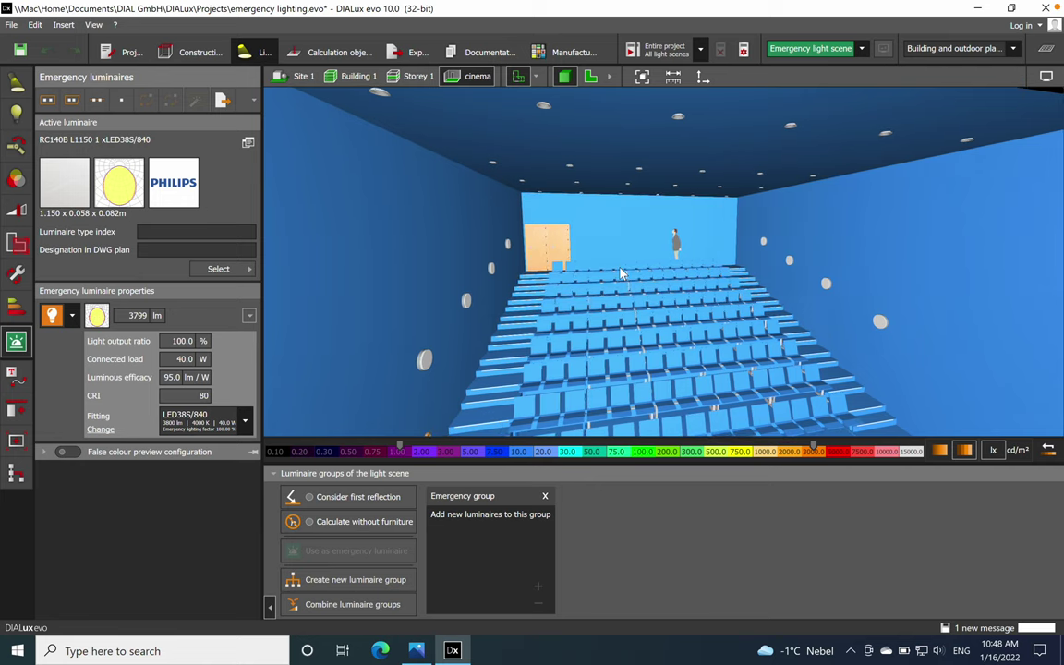
{"action": "left_click", "coordinate": [590, 75]}
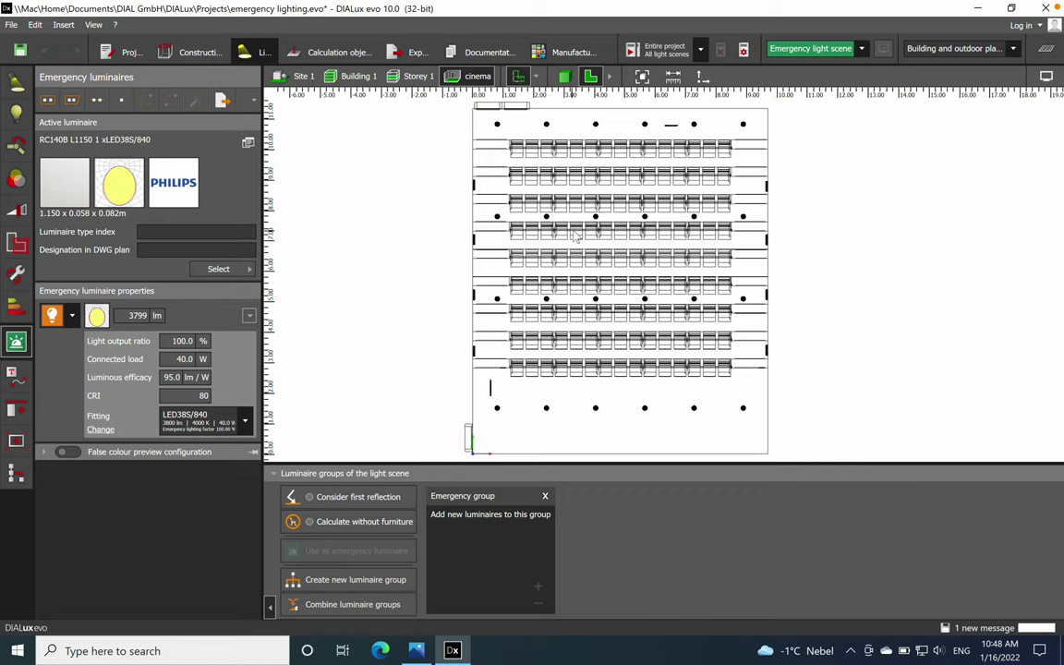
- Add an anti-panic surface to the cinema room from the emergency surface calculation objects
{"action": "left_click", "coordinate": [345, 64]}
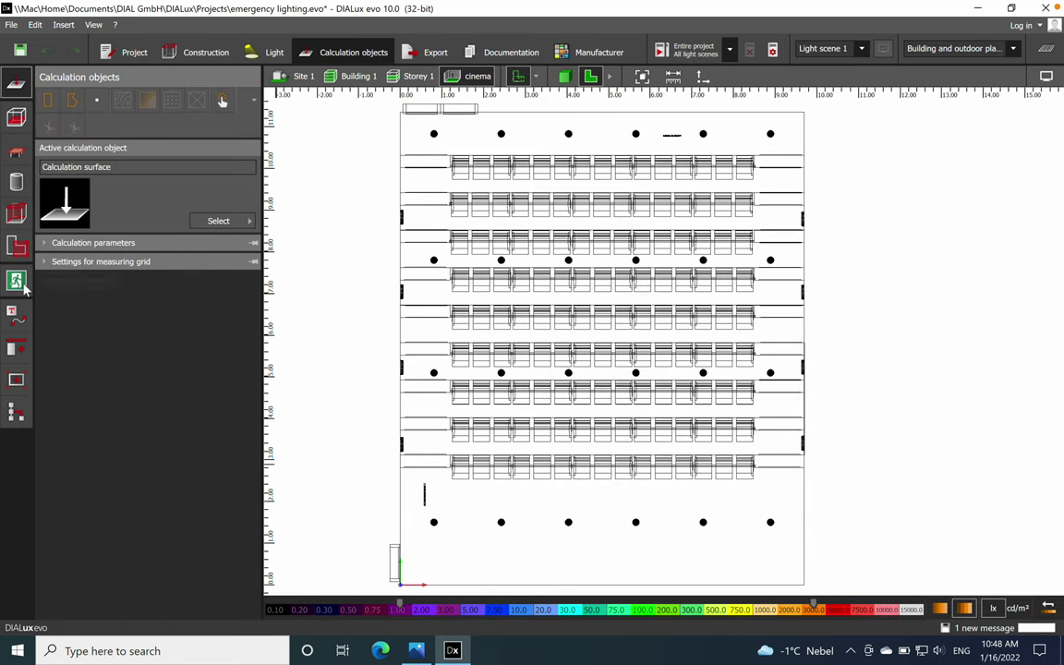
{"action": "left_click", "coordinate": [18, 284]}
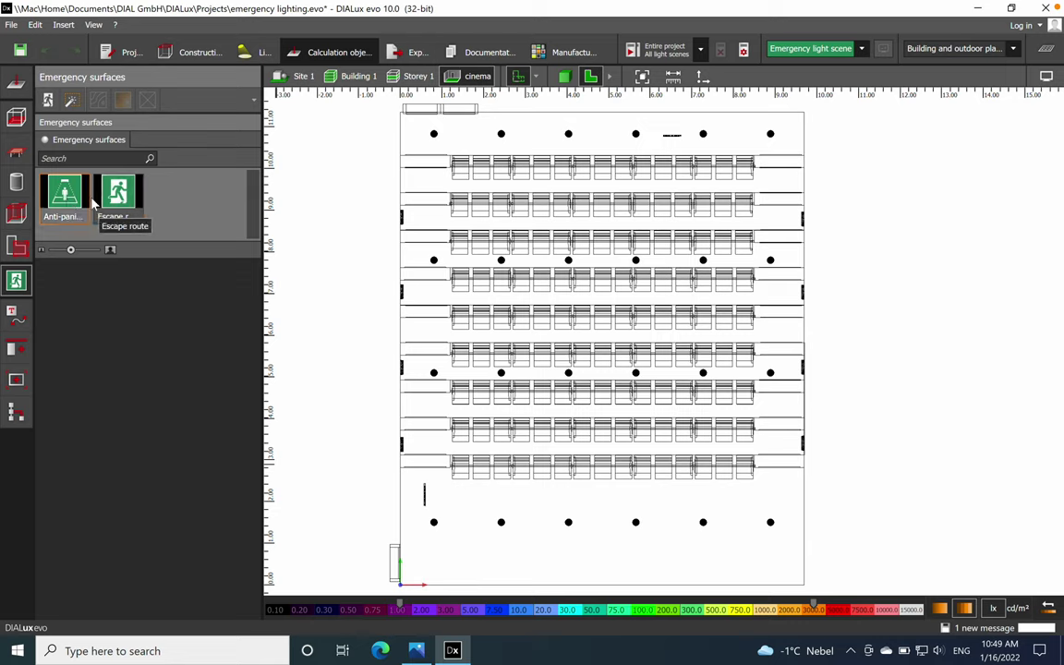
{"action": "left_click_drag", "start_coordinate": [70, 203], "coordinate": [623, 507]}
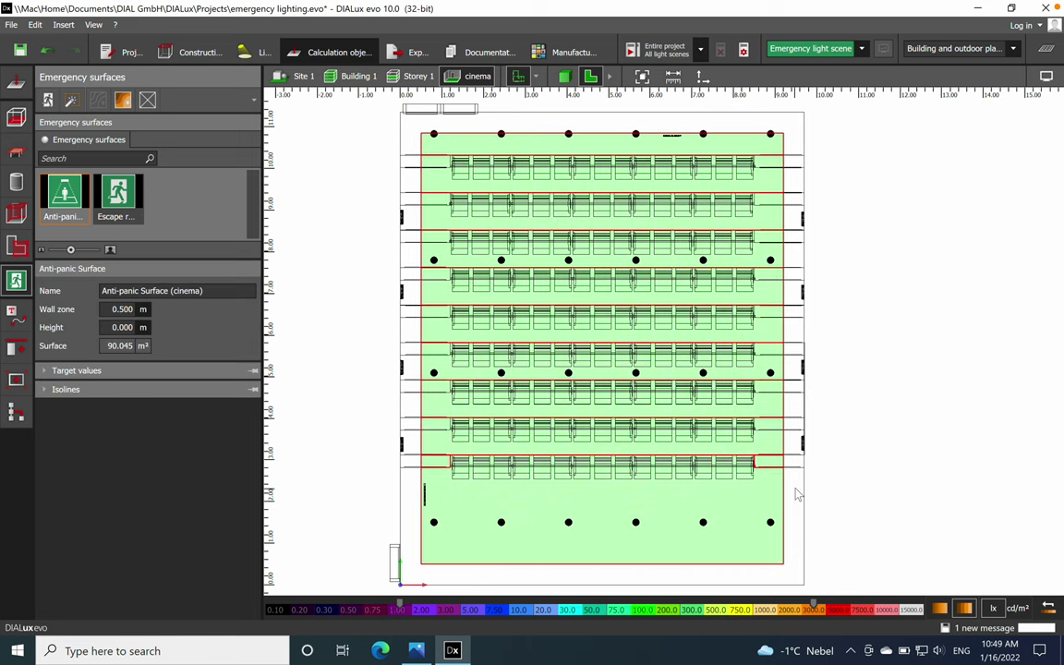
- Confirm the anti-panic surface's wall zone of 0.500 m and show its target values
{"action": "scroll", "coordinate": [695, 370], "scroll_direction": "down", "scroll_amount": 2}
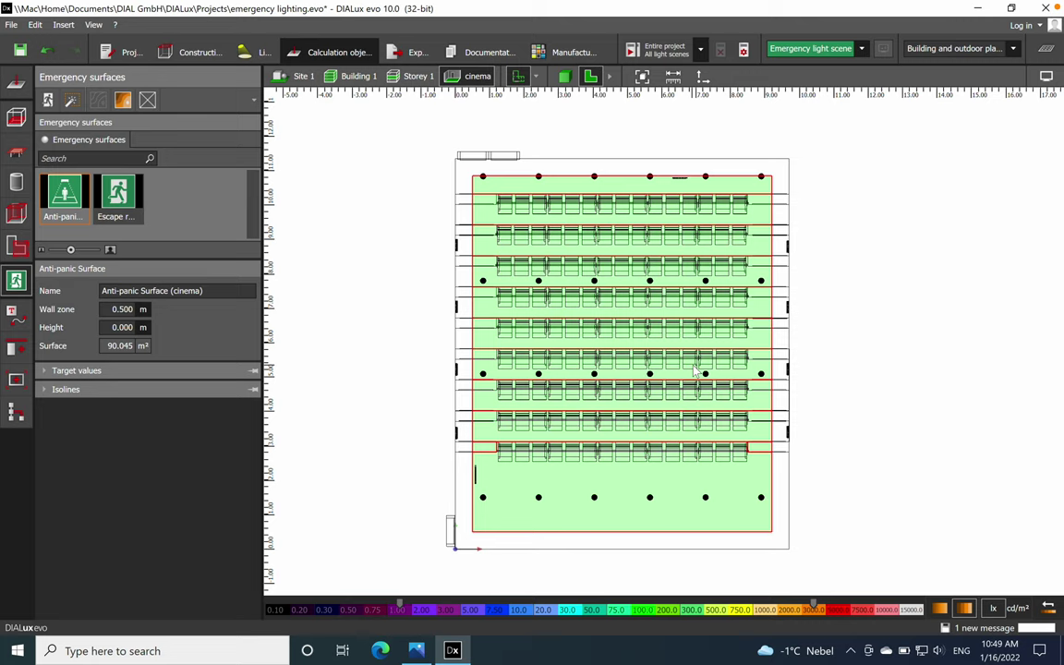
{"action": "left_click", "coordinate": [115, 310]}
{"action": "key", "text": "Return"}
{"action": "left_click", "coordinate": [45, 370]}
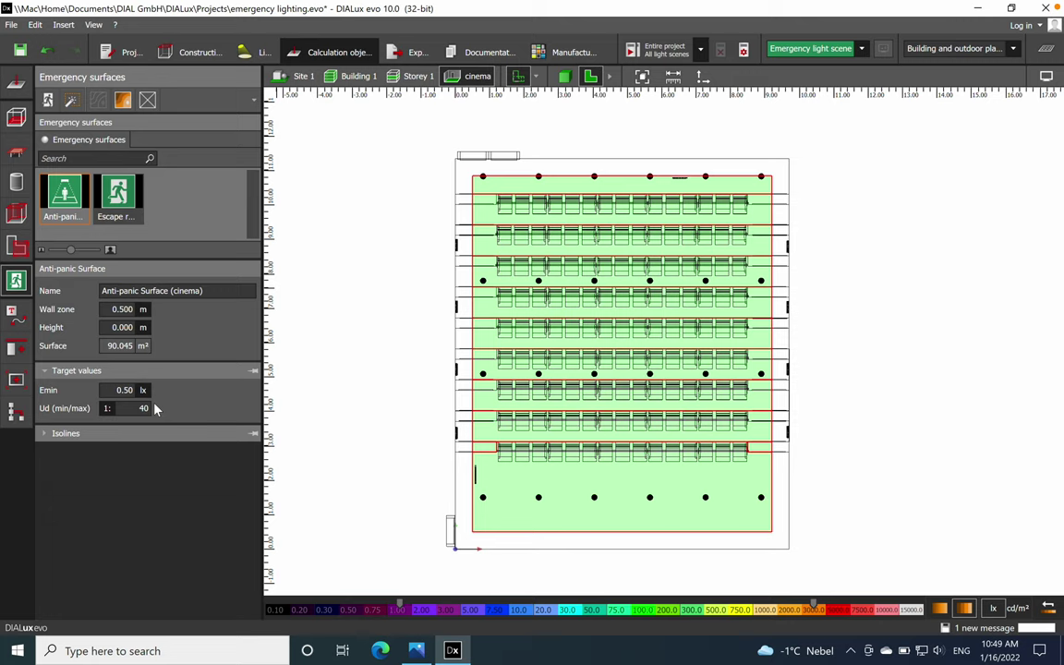
- Return to emergency luminaire planning and select the luminaire row beside the double door in the plan
{"action": "left_click", "coordinate": [261, 57]}
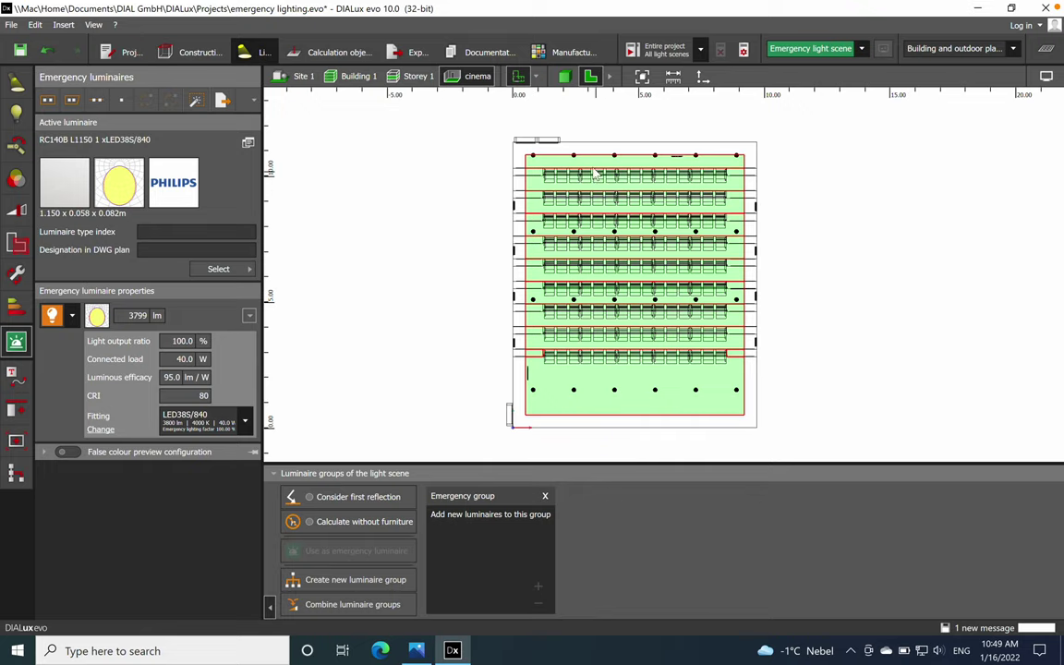
{"action": "scroll", "coordinate": [594, 172], "scroll_direction": "up", "scroll_amount": 2}
{"action": "middle_click_drag", "start_coordinate": [594, 172], "coordinate": [550, 171]}
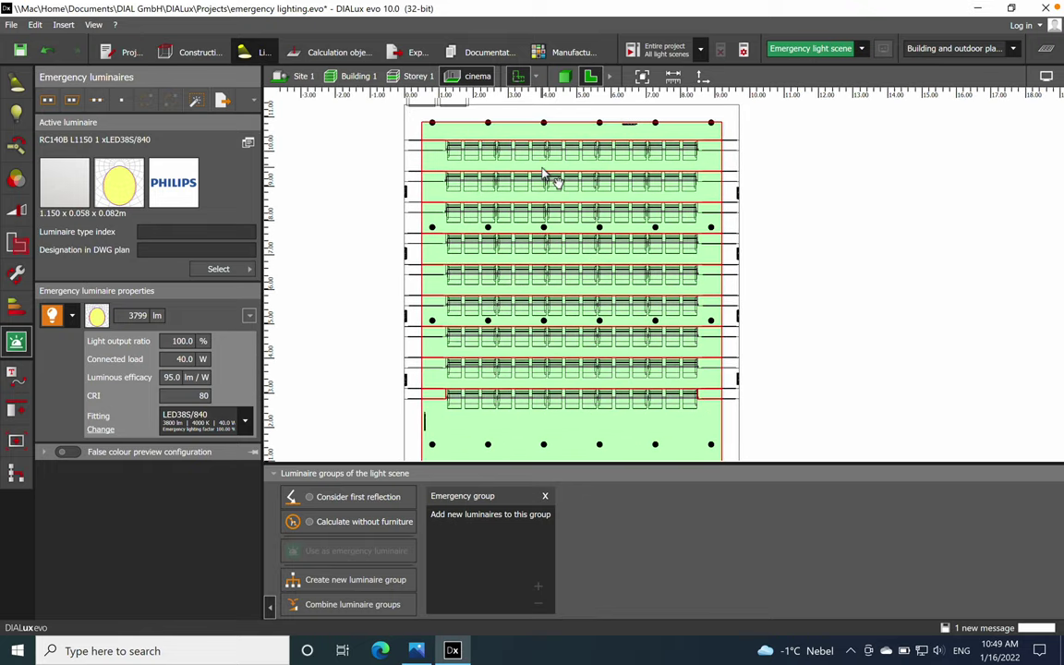
{"action": "scroll", "coordinate": [434, 138], "scroll_direction": "up", "scroll_amount": 2}
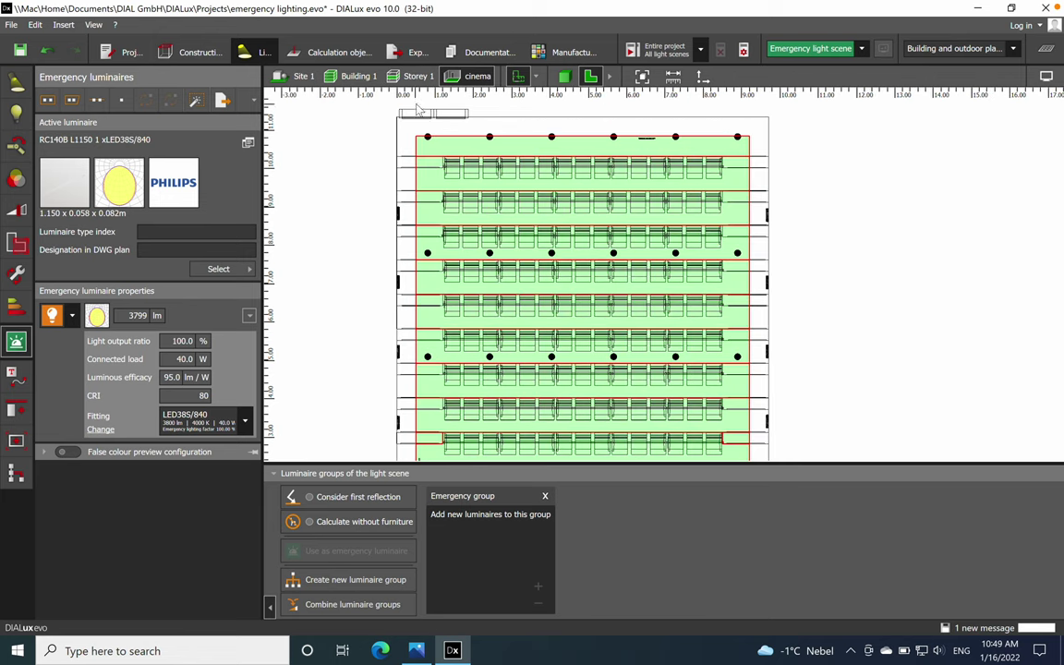
{"action": "scroll", "coordinate": [487, 175], "scroll_direction": "up", "scroll_amount": 2}
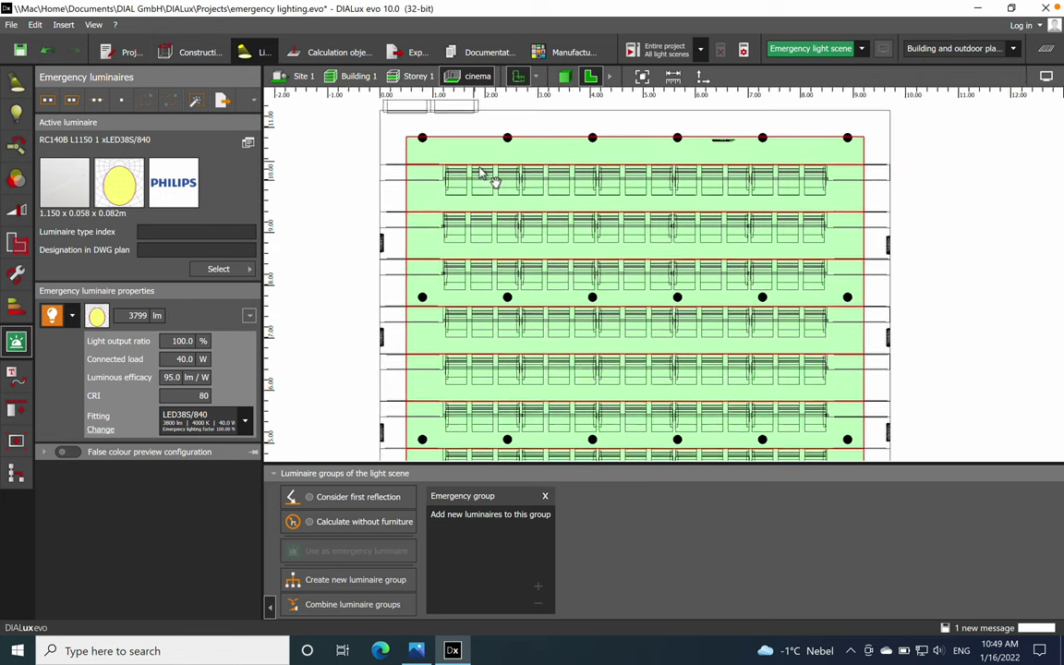
{"action": "scroll", "coordinate": [522, 211], "scroll_direction": "up", "scroll_amount": 2}
{"action": "scroll", "coordinate": [499, 212], "scroll_direction": "up", "scroll_amount": 2}
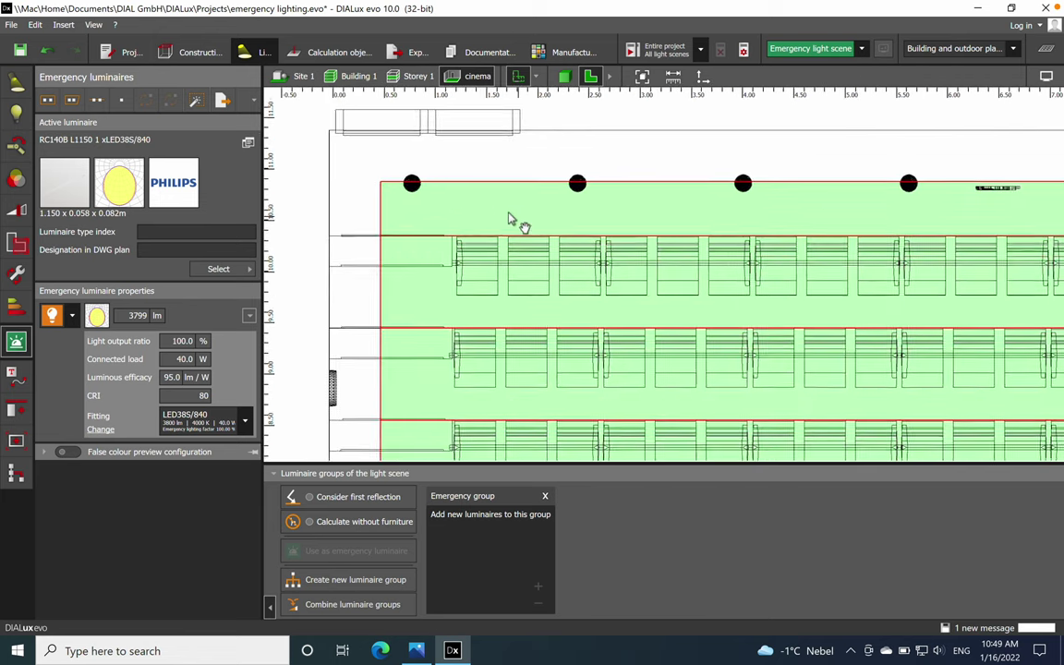
{"action": "left_click", "coordinate": [404, 182]}
{"action": "scroll", "coordinate": [381, 185], "scroll_direction": "up", "scroll_amount": 1}
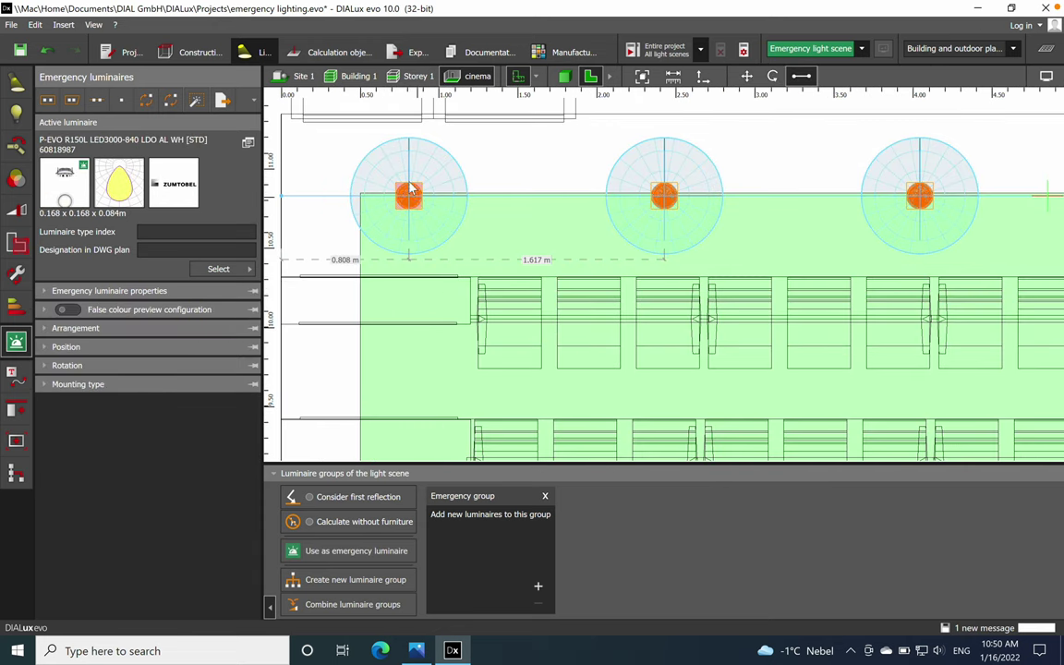
- Examine the positions of the luminaire rows relative to the doors, seating and anti-panic surface
{"action": "scroll", "coordinate": [442, 206], "scroll_direction": "down", "scroll_amount": 4}
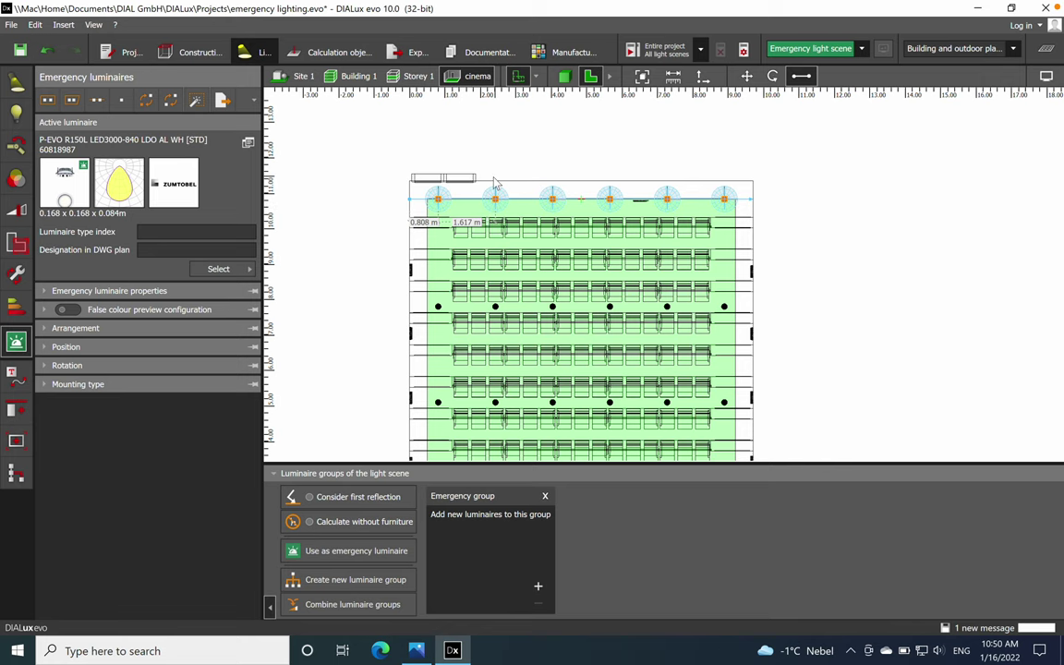
{"action": "scroll", "coordinate": [448, 171], "scroll_direction": "down", "scroll_amount": 2}
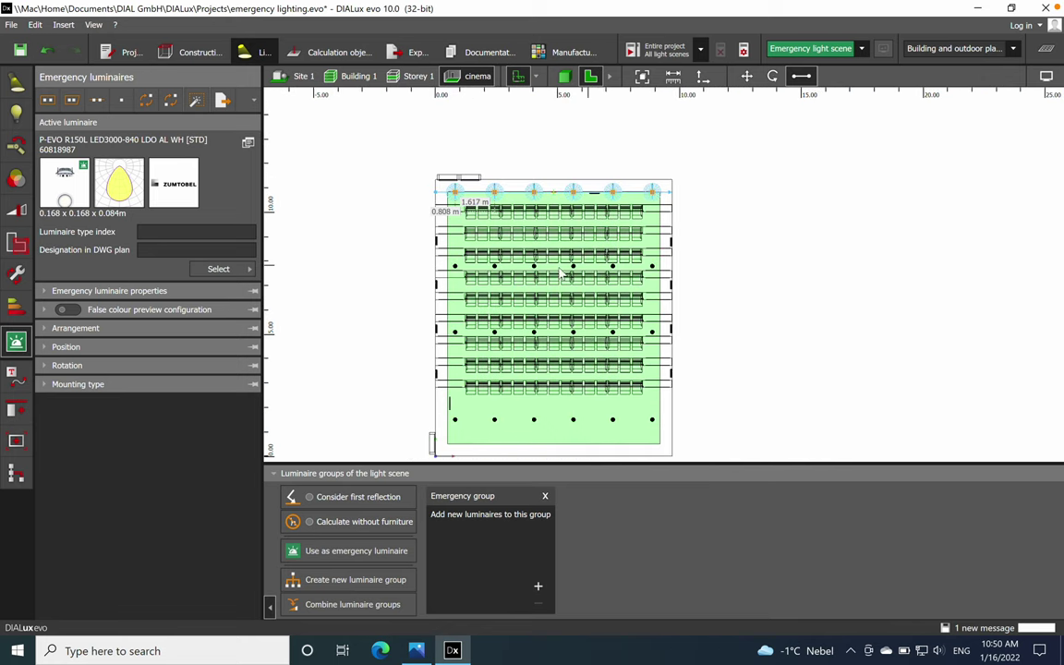
{"action": "scroll", "coordinate": [420, 187], "scroll_direction": "up", "scroll_amount": 1}
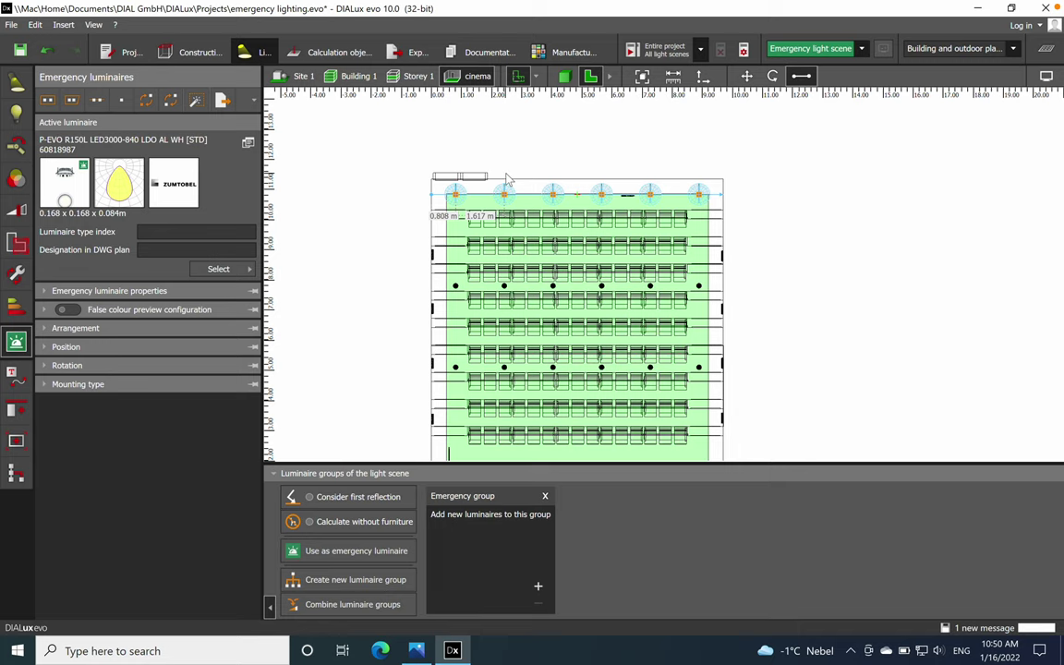
{"action": "scroll", "coordinate": [545, 259], "scroll_direction": "down", "scroll_amount": 1}
{"action": "middle_click_drag", "start_coordinate": [543, 254], "coordinate": [524, 212]}
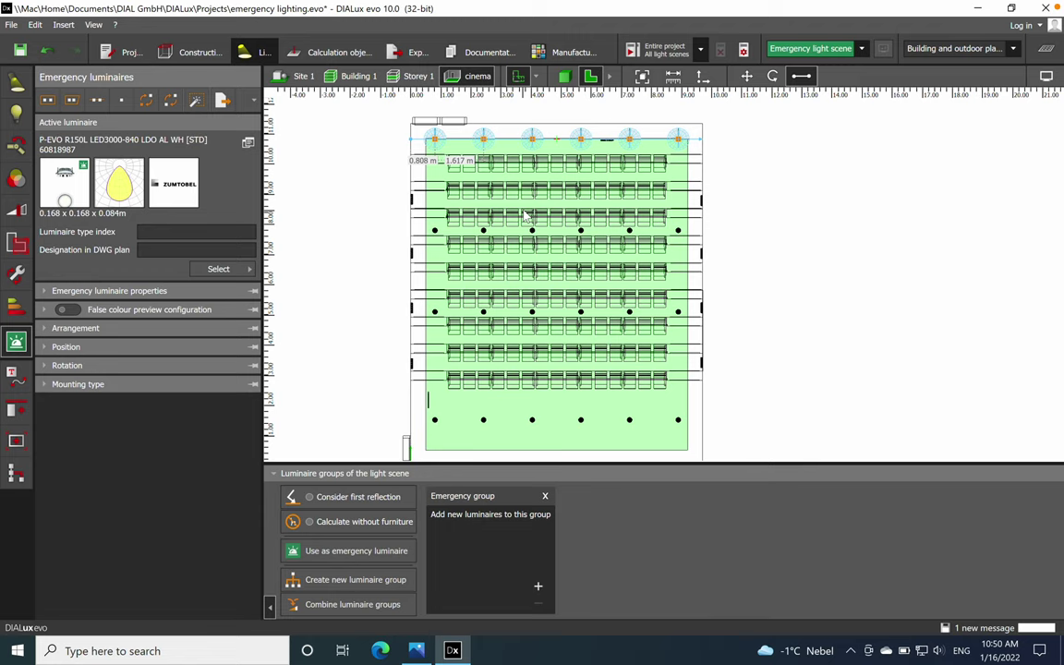
{"action": "scroll", "coordinate": [390, 121], "scroll_direction": "up", "scroll_amount": 2}
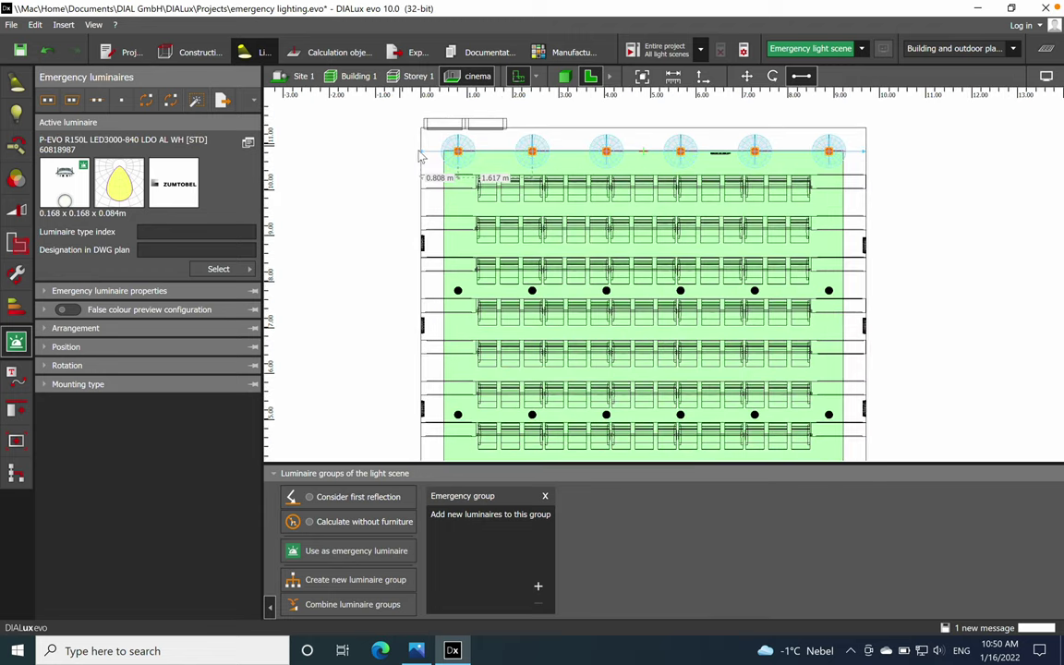
{"action": "scroll", "coordinate": [409, 154], "scroll_direction": "up", "scroll_amount": 1}
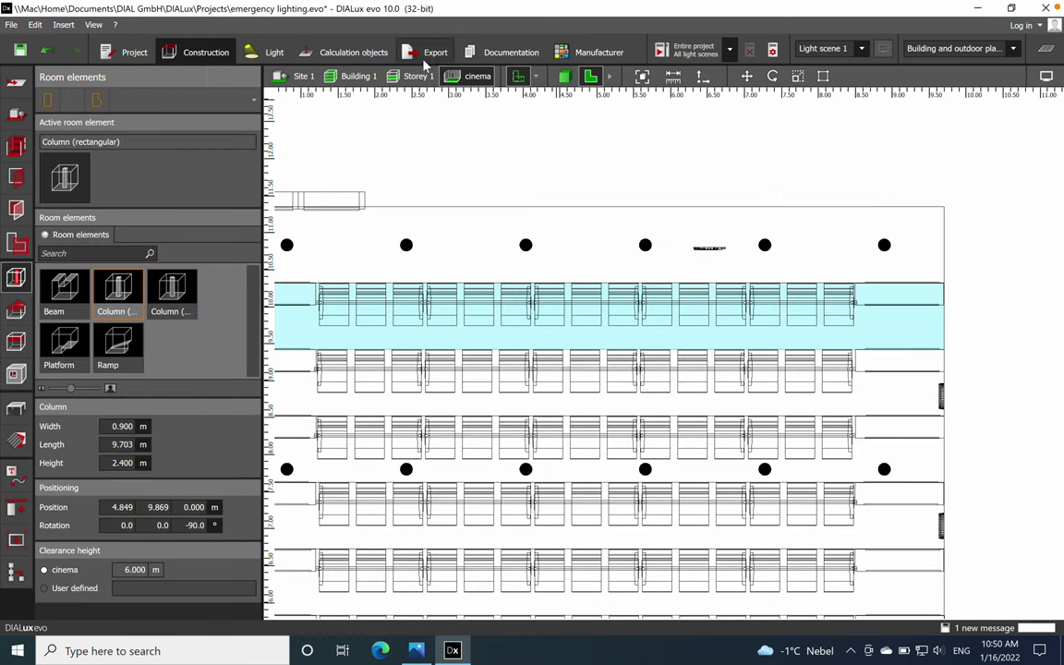
- Make the second luminaire in the row beside the double door an emergency luminaire
{"action": "left_click", "coordinate": [271, 52]}
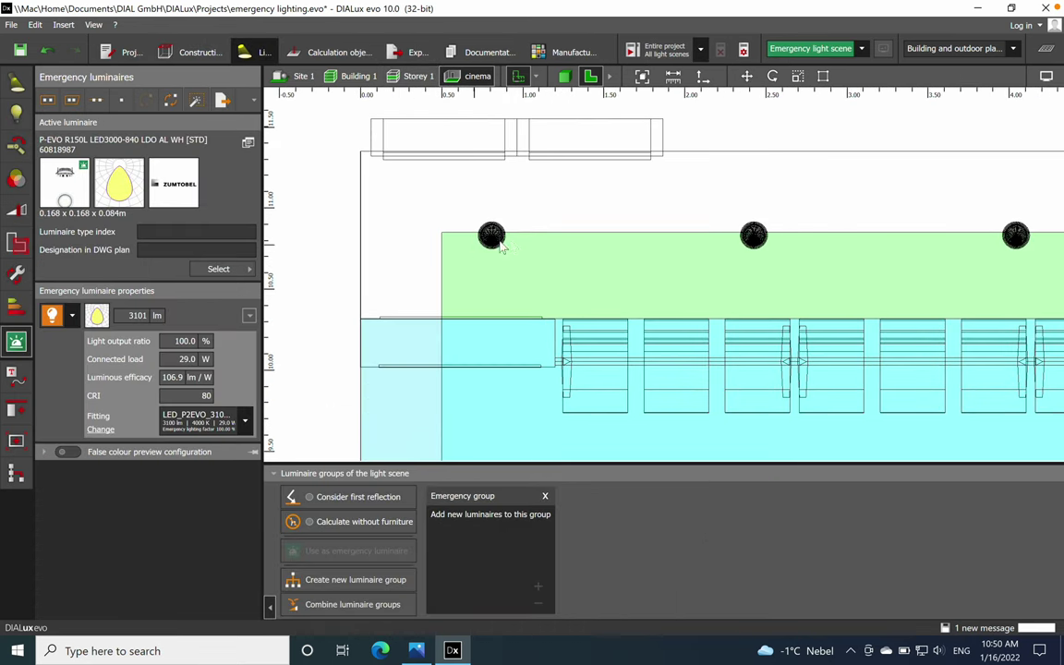
{"action": "left_click", "coordinate": [496, 233]}
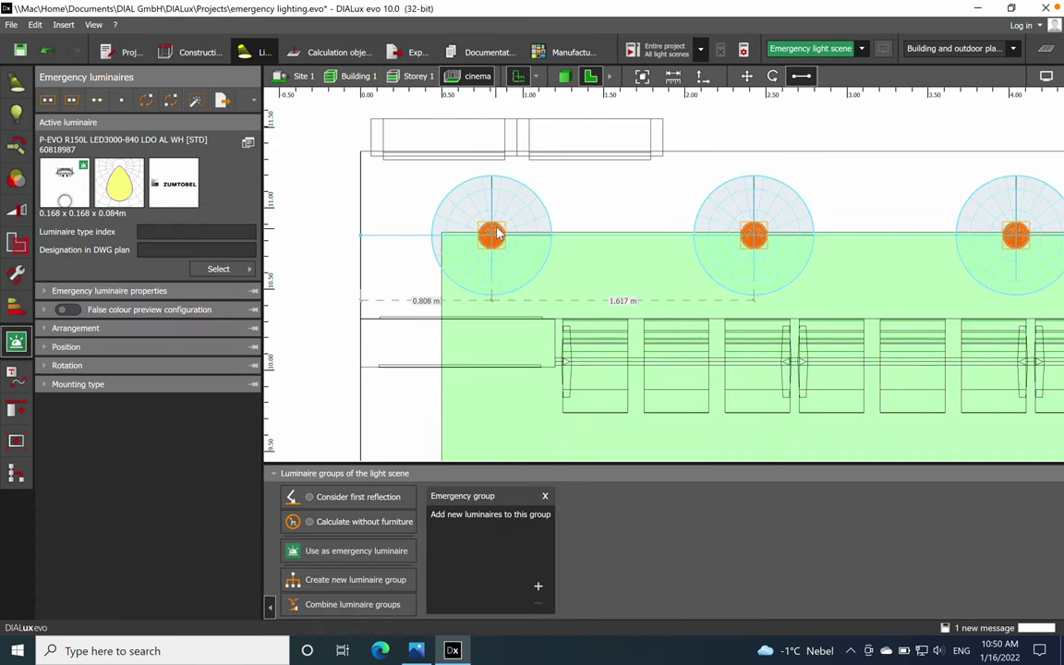
{"action": "scroll", "coordinate": [627, 219], "scroll_direction": "up", "scroll_amount": 1}
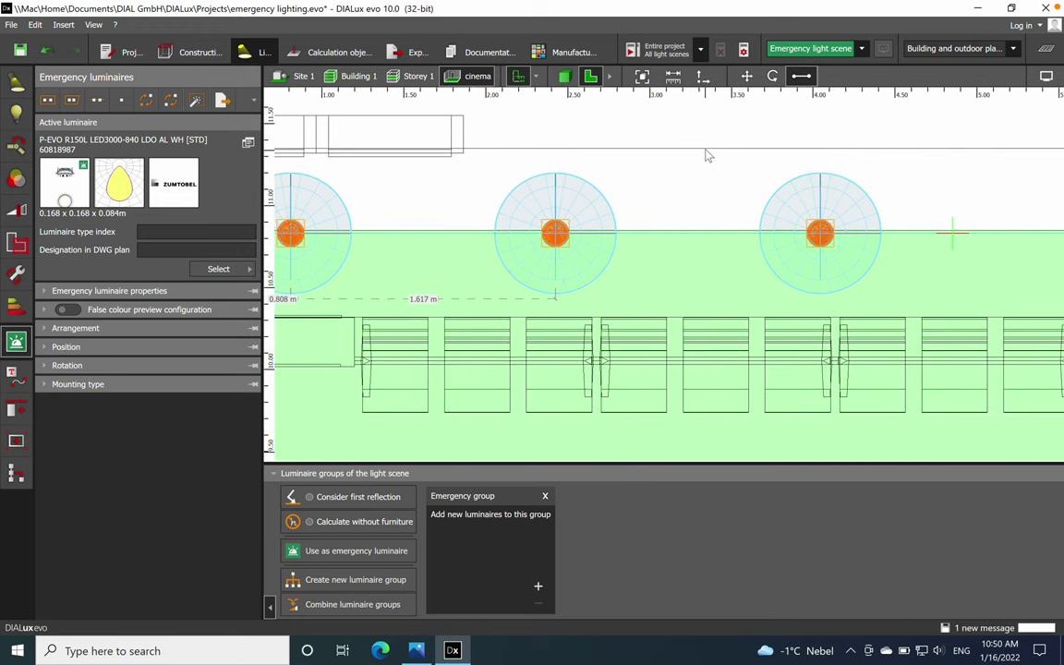
{"action": "left_click", "coordinate": [555, 232]}
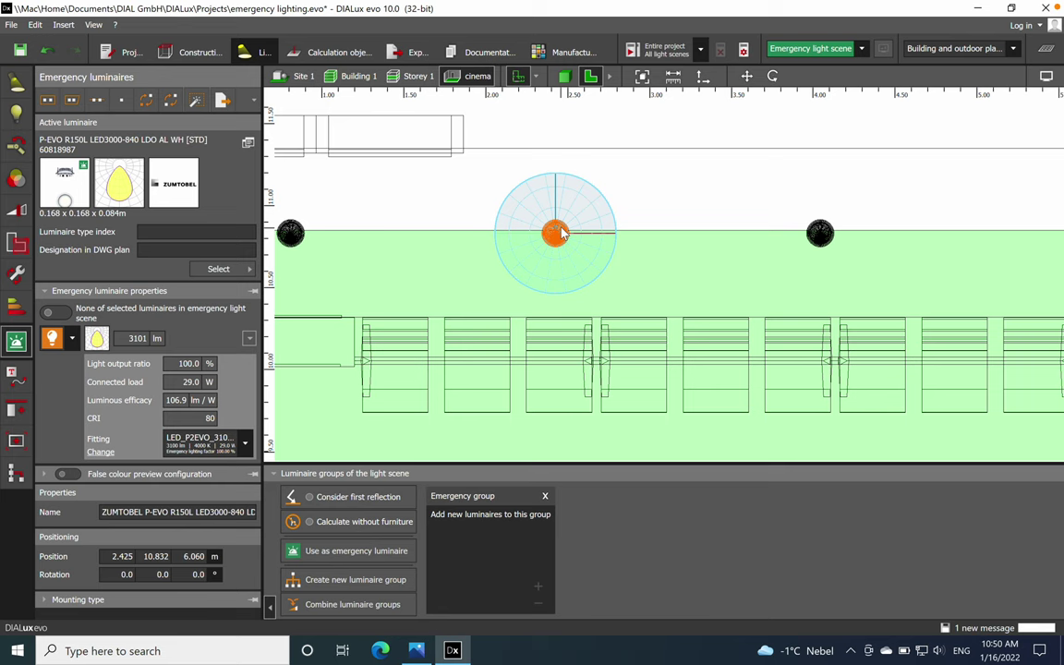
{"action": "scroll", "coordinate": [559, 232], "scroll_direction": "down", "scroll_amount": 3}
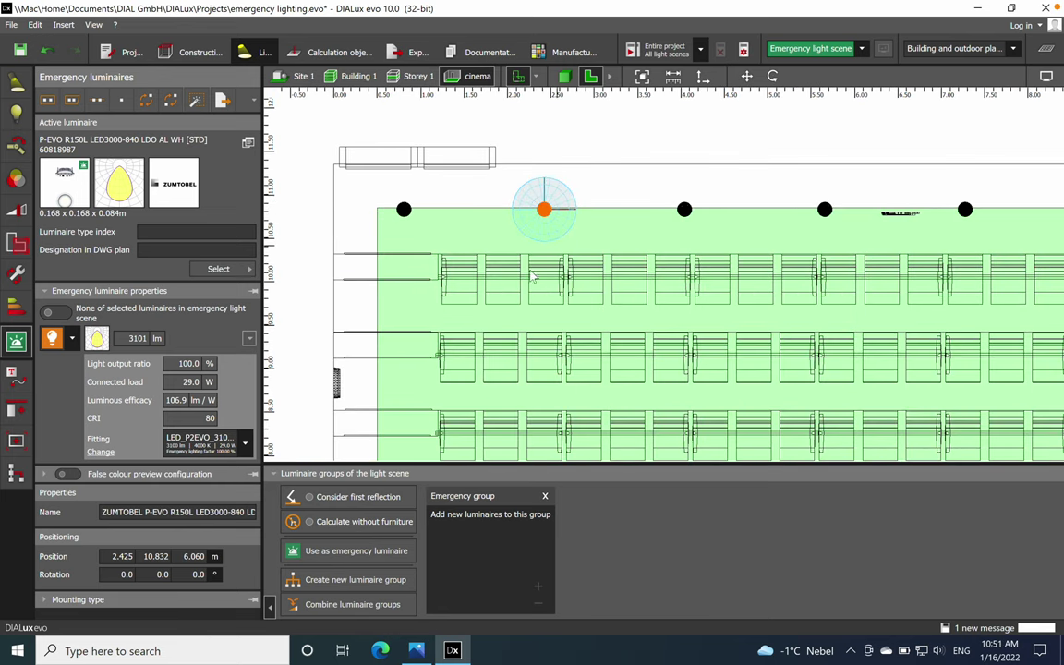
{"action": "left_click", "coordinate": [350, 552]}
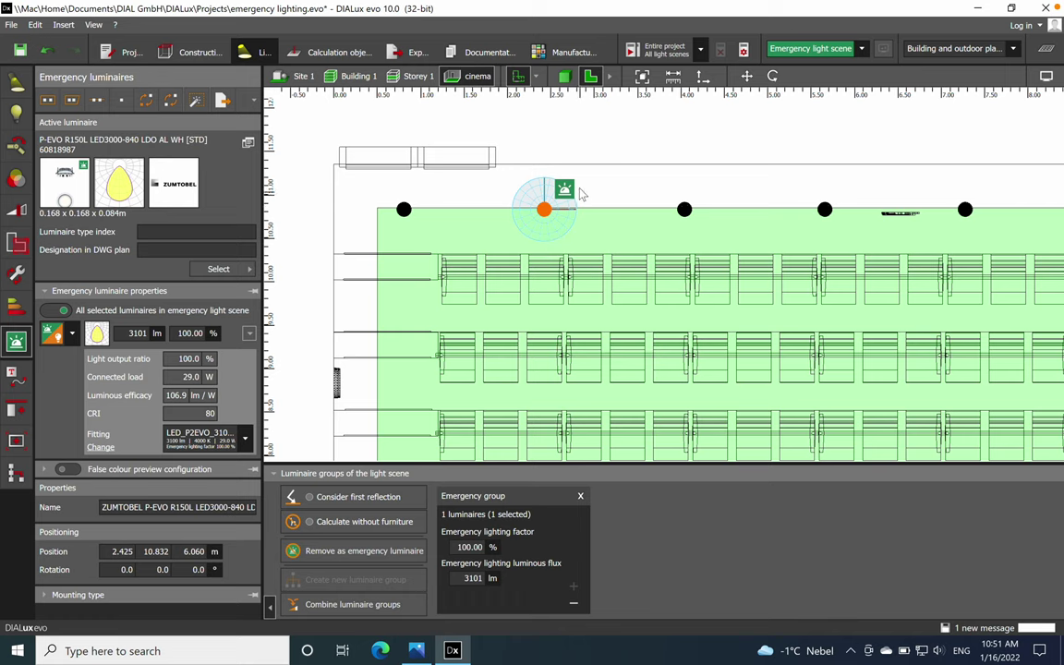
- Set the emergency group's lighting factor to 10 %
{"action": "scroll", "coordinate": [578, 184], "scroll_direction": "up", "scroll_amount": 3}
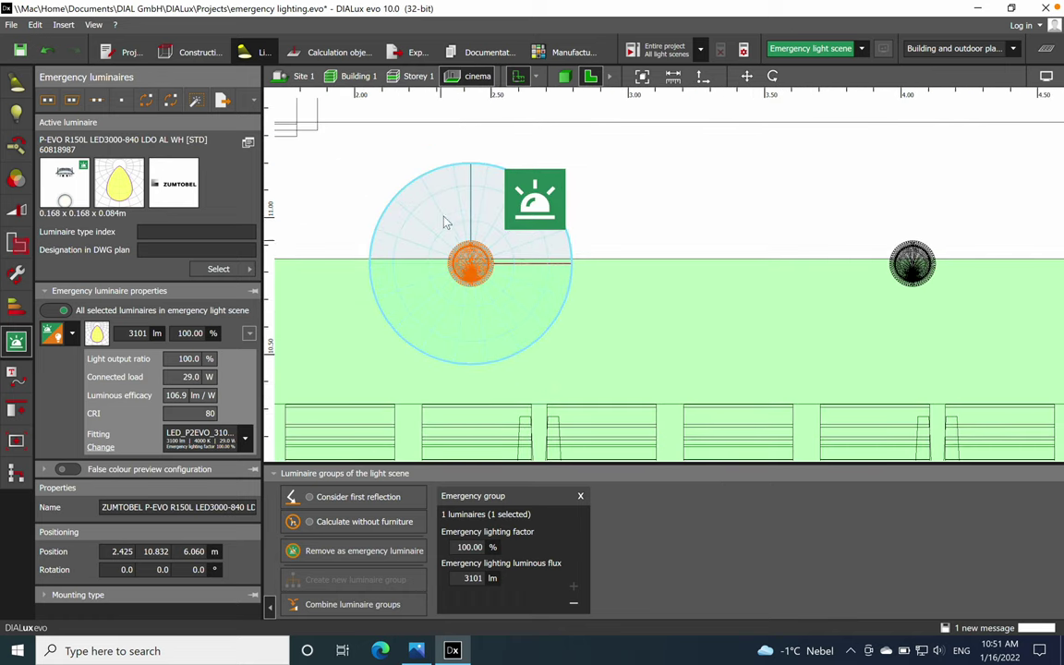
{"action": "scroll", "coordinate": [469, 242], "scroll_direction": "down", "scroll_amount": 2}
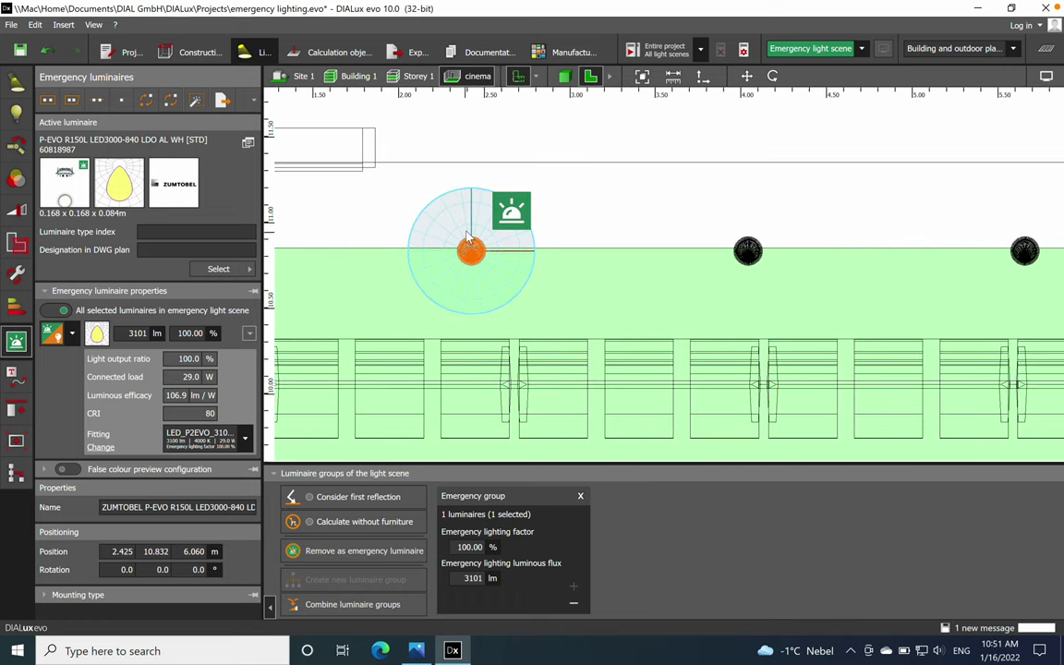
{"action": "scroll", "coordinate": [470, 253], "scroll_direction": "up", "scroll_amount": 1}
{"action": "left_click", "coordinate": [469, 548]}
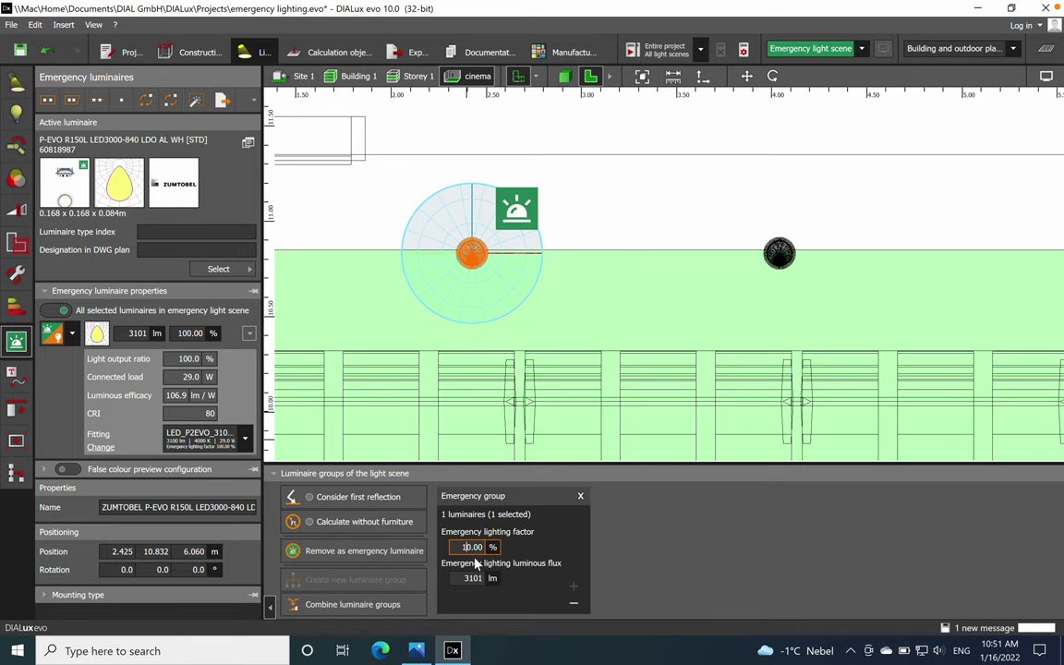
{"action": "key", "text": "Return"}
{"action": "scroll", "coordinate": [526, 251], "scroll_direction": "down", "scroll_amount": 3}
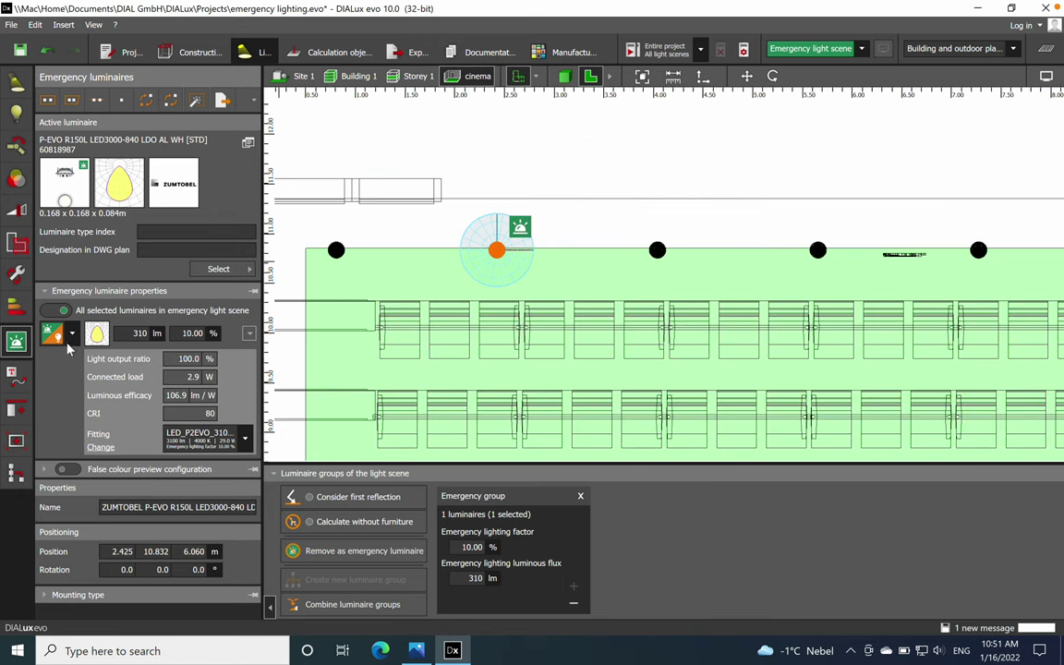
- Show the emergency operation type choices for the selected luminaire and examine the luminaire rows above the seating
{"action": "left_click", "coordinate": [74, 333]}
{"action": "scroll", "coordinate": [582, 144], "scroll_direction": "down", "scroll_amount": 2}
{"action": "middle_click_drag", "start_coordinate": [630, 277], "coordinate": [650, 238]}
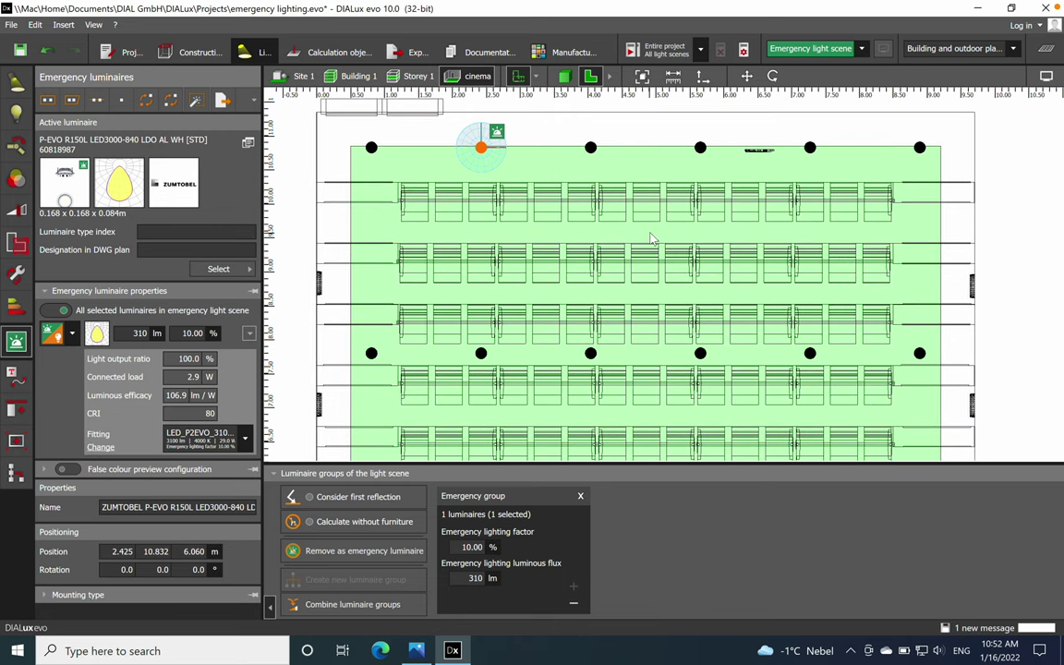
{"action": "scroll", "coordinate": [600, 226], "scroll_direction": "down", "scroll_amount": 1}
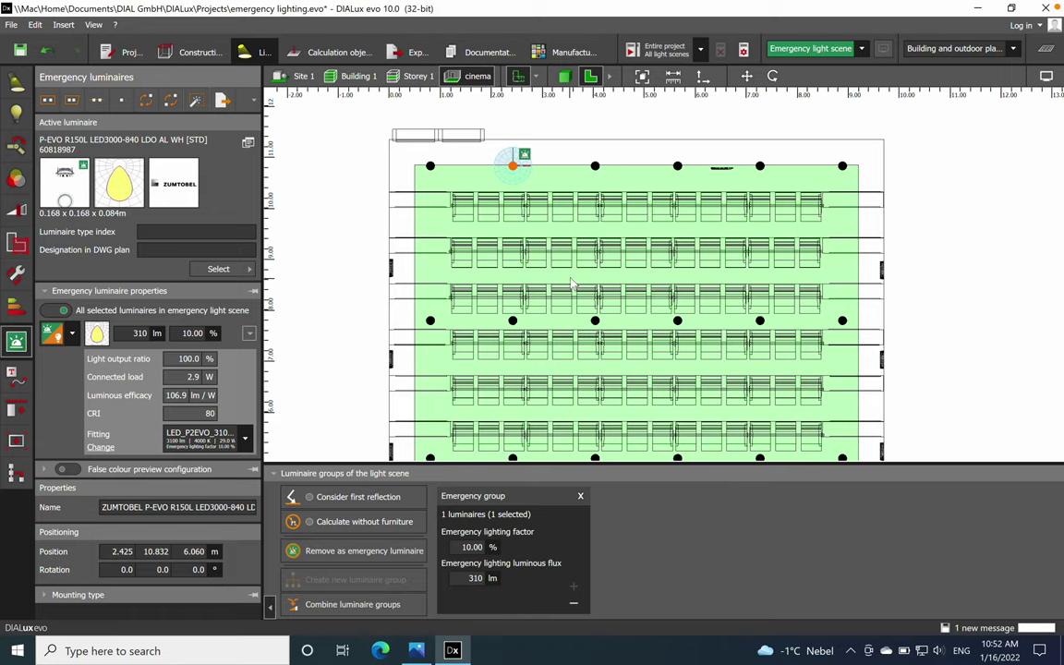
{"action": "scroll", "coordinate": [572, 284], "scroll_direction": "down", "scroll_amount": 2}
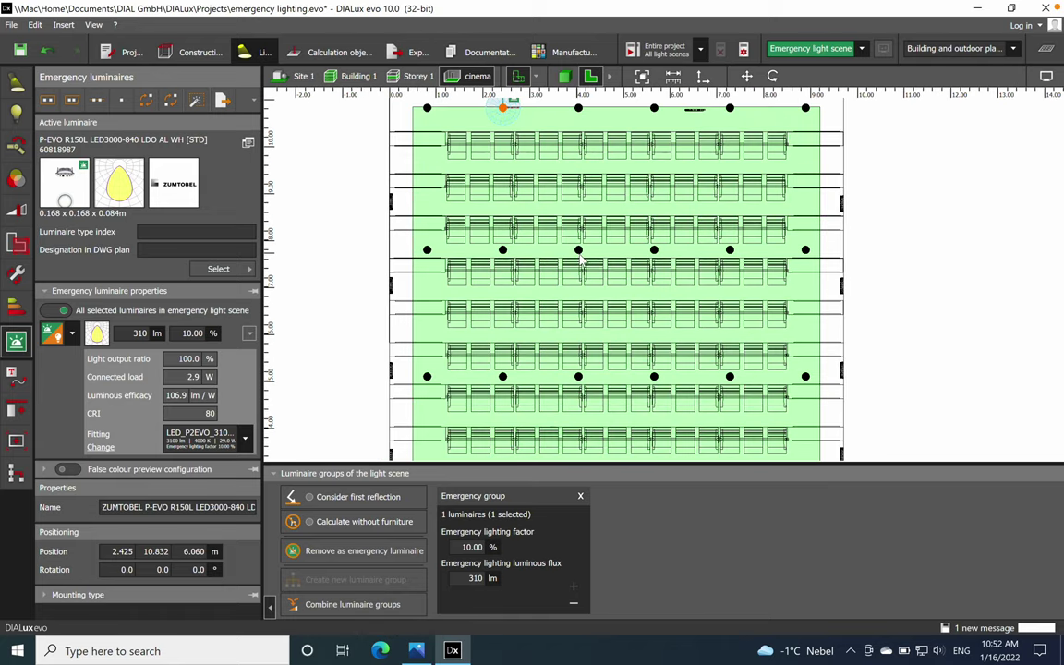
{"action": "scroll", "coordinate": [581, 261], "scroll_direction": "up", "scroll_amount": 1}
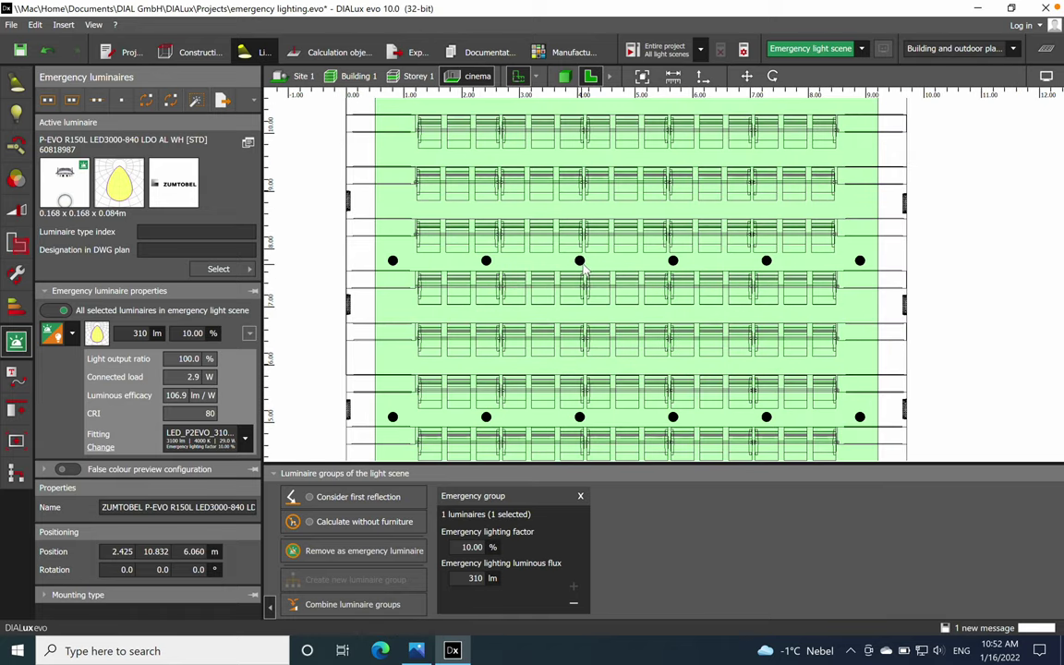
- Make the third luminaire from the left in the second row from the double door an emergency luminaire
{"action": "left_click", "coordinate": [581, 263]}
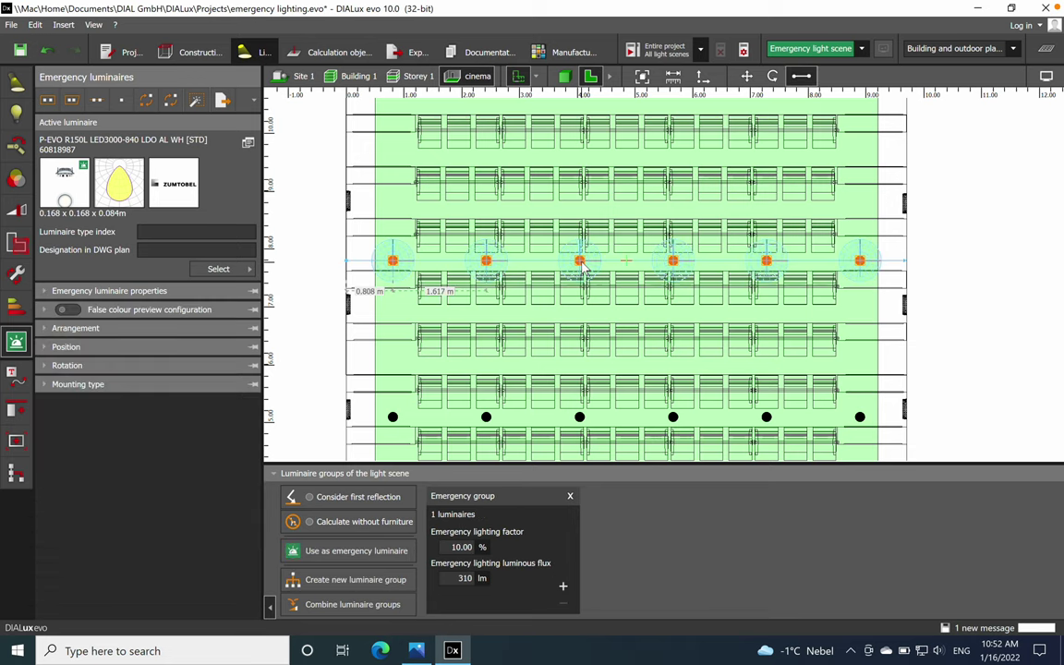
{"action": "left_click", "coordinate": [581, 262]}
{"action": "scroll", "coordinate": [581, 262], "scroll_direction": "up", "scroll_amount": 5}
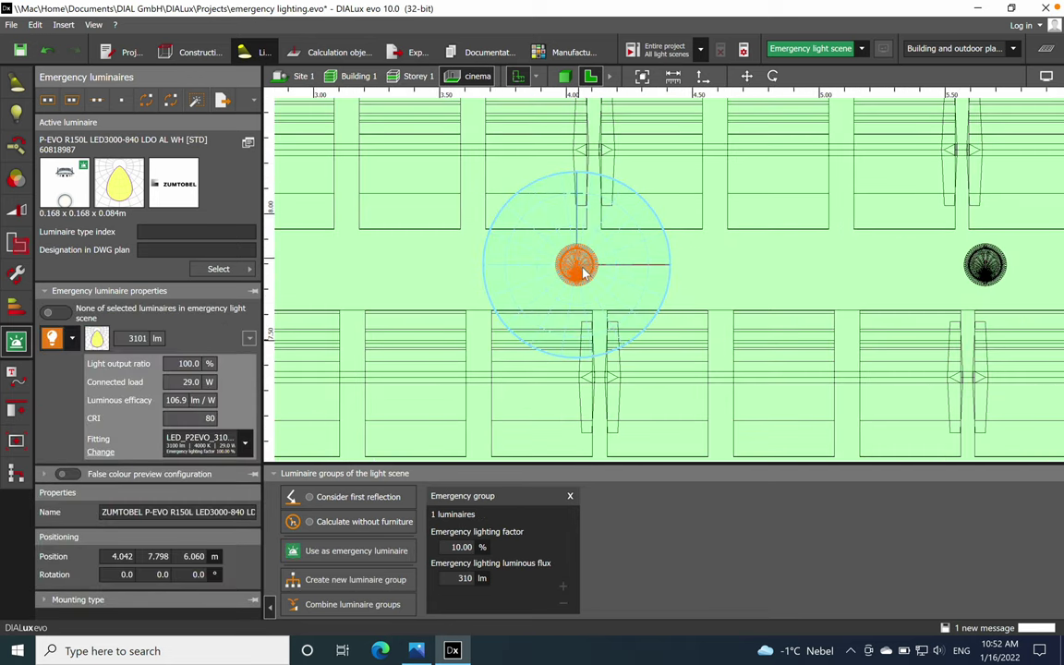
{"action": "scroll", "coordinate": [586, 277], "scroll_direction": "down", "scroll_amount": 4}
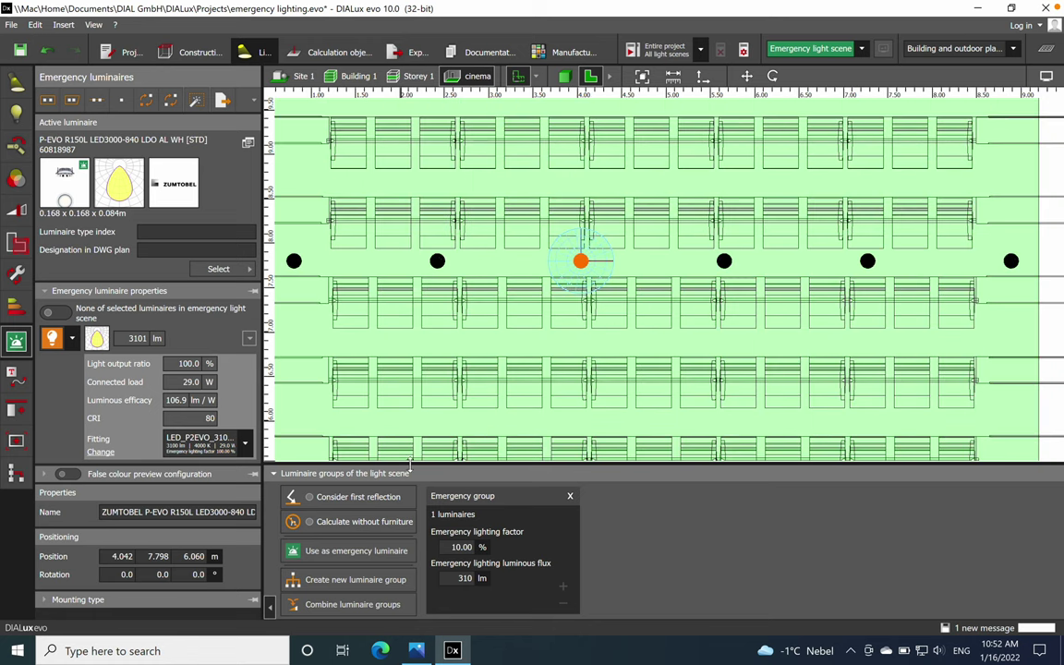
{"action": "left_click", "coordinate": [364, 554]}
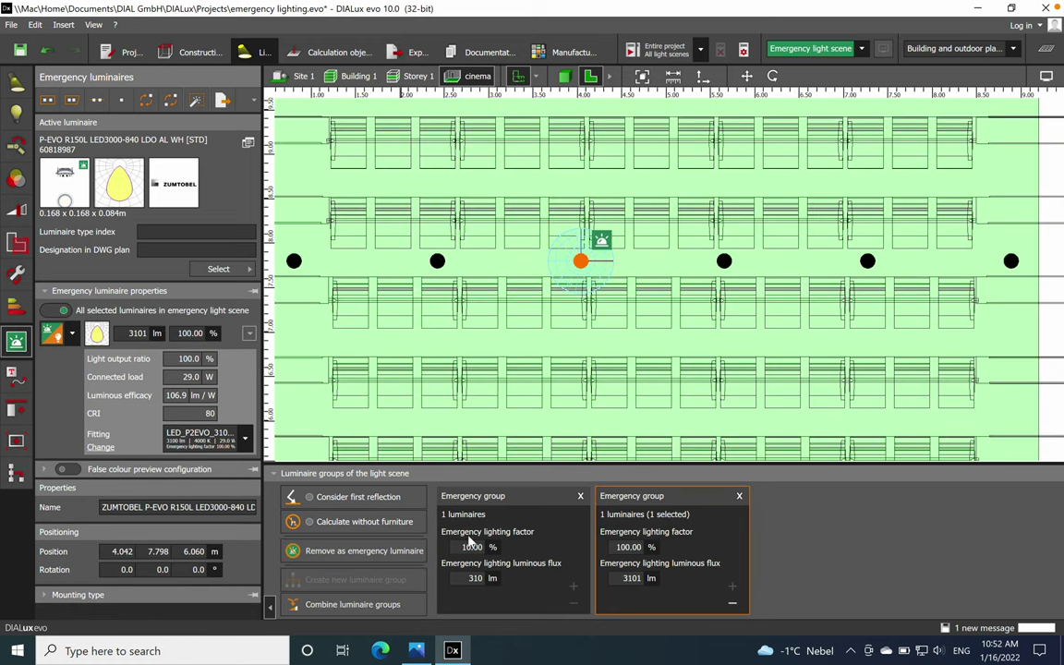
- Set the second emergency group's lighting factor to 10 %
{"action": "left_click", "coordinate": [629, 547]}
{"action": "key", "text": "BackSpace"}
{"action": "key", "text": "Return"}
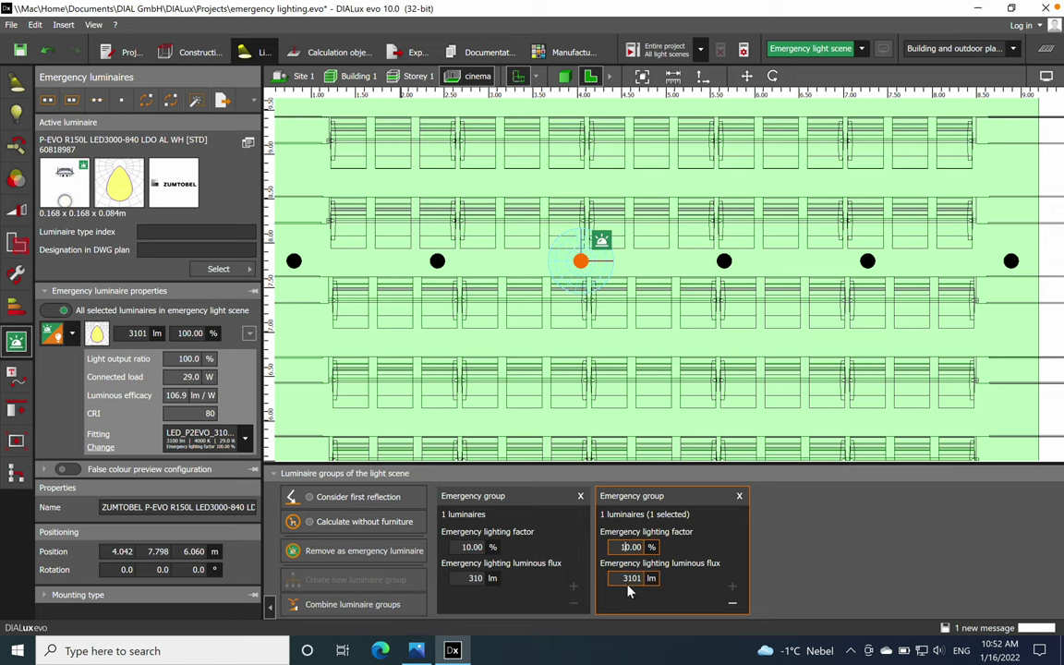
- Make the third luminaire from the left in the third row from the double door an emergency luminaire
{"action": "scroll", "coordinate": [534, 219], "scroll_direction": "down", "scroll_amount": 5}
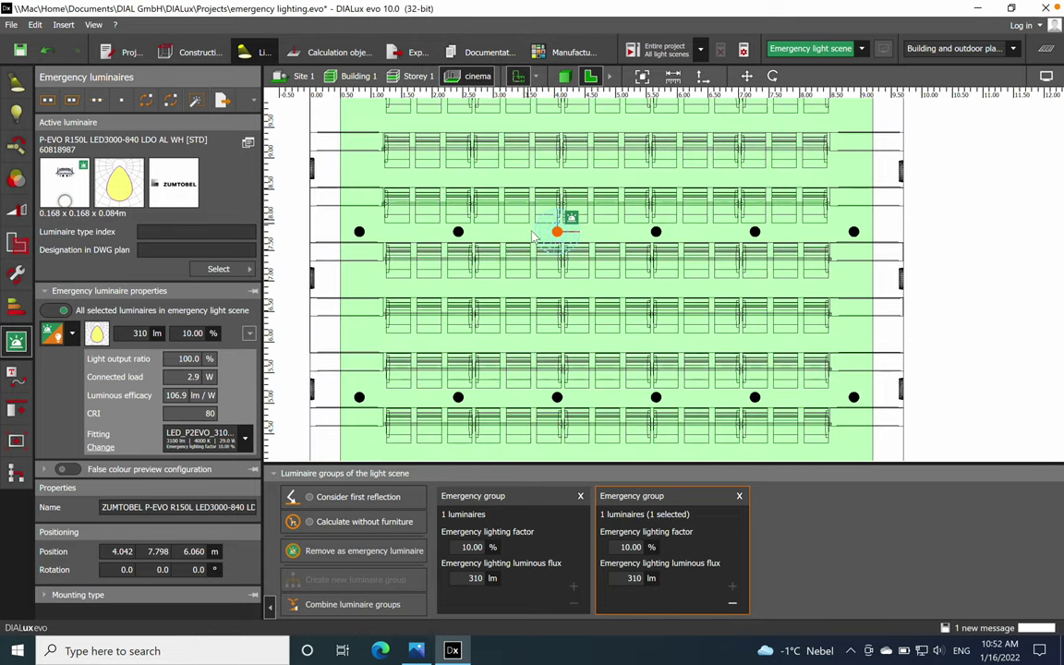
{"action": "middle_click_drag", "start_coordinate": [603, 199], "coordinate": [669, 130]}
{"action": "scroll", "coordinate": [618, 296], "scroll_direction": "up", "scroll_amount": 5}
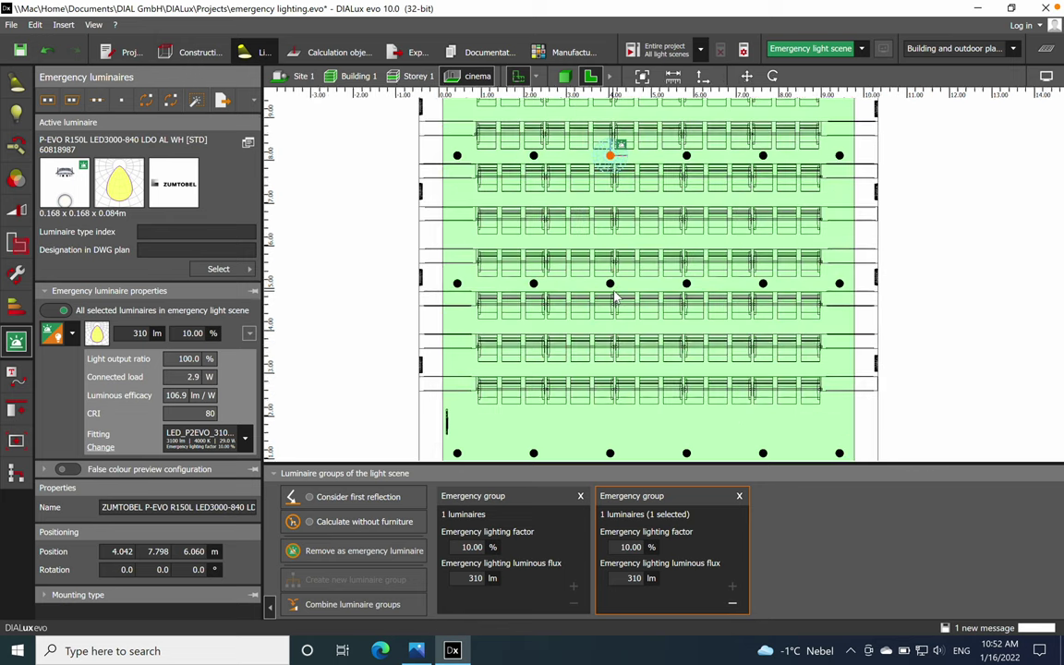
{"action": "scroll", "coordinate": [617, 292], "scroll_direction": "up", "scroll_amount": 7}
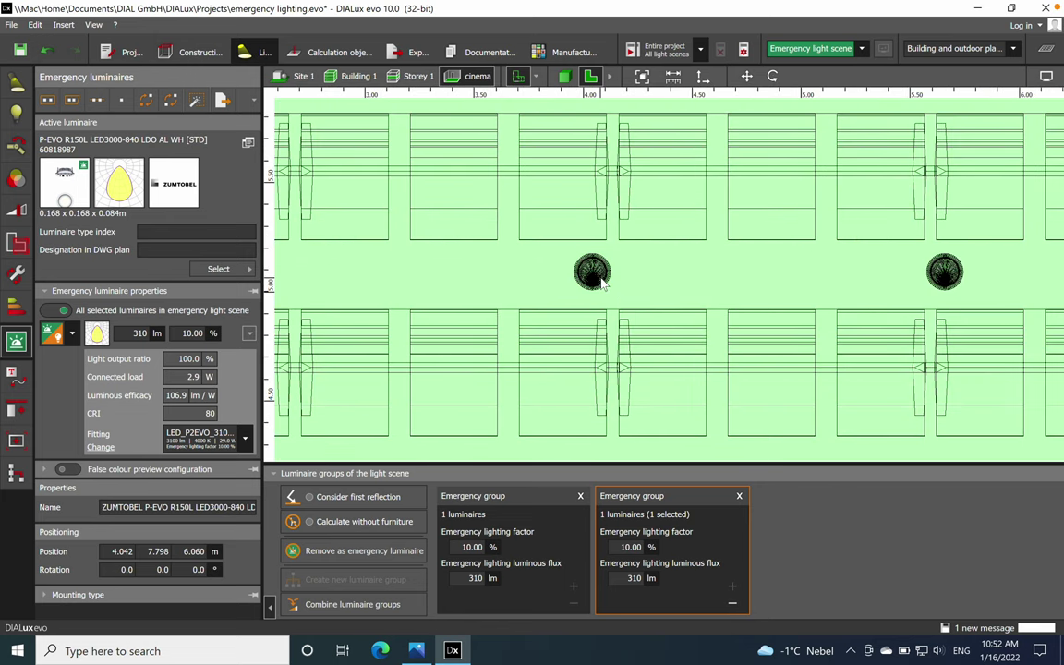
{"action": "left_click", "coordinate": [602, 283]}
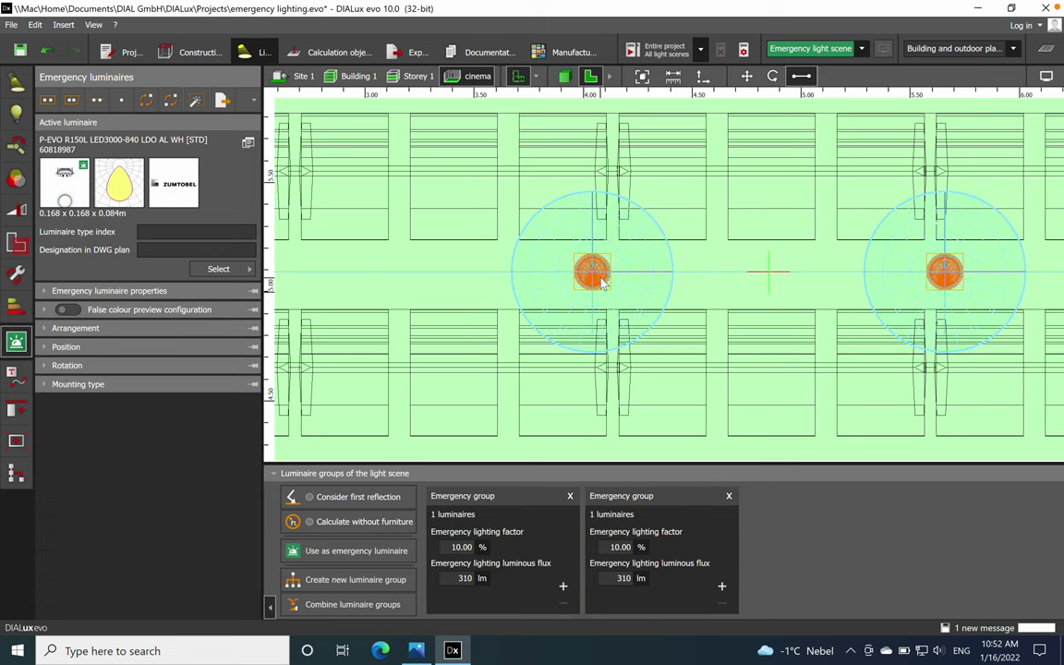
{"action": "left_click", "coordinate": [600, 280]}
{"action": "scroll", "coordinate": [602, 284], "scroll_direction": "down", "scroll_amount": 6}
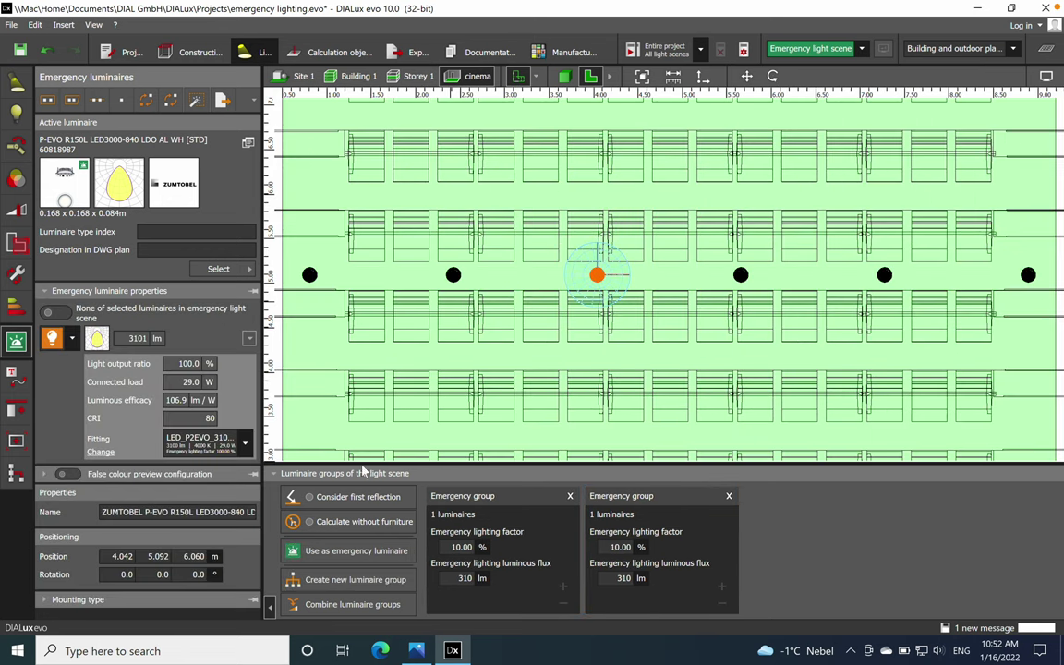
{"action": "left_click", "coordinate": [364, 550]}
- Set the third emergency group's lighting factor to 10 %
{"action": "left_click", "coordinate": [787, 546]}
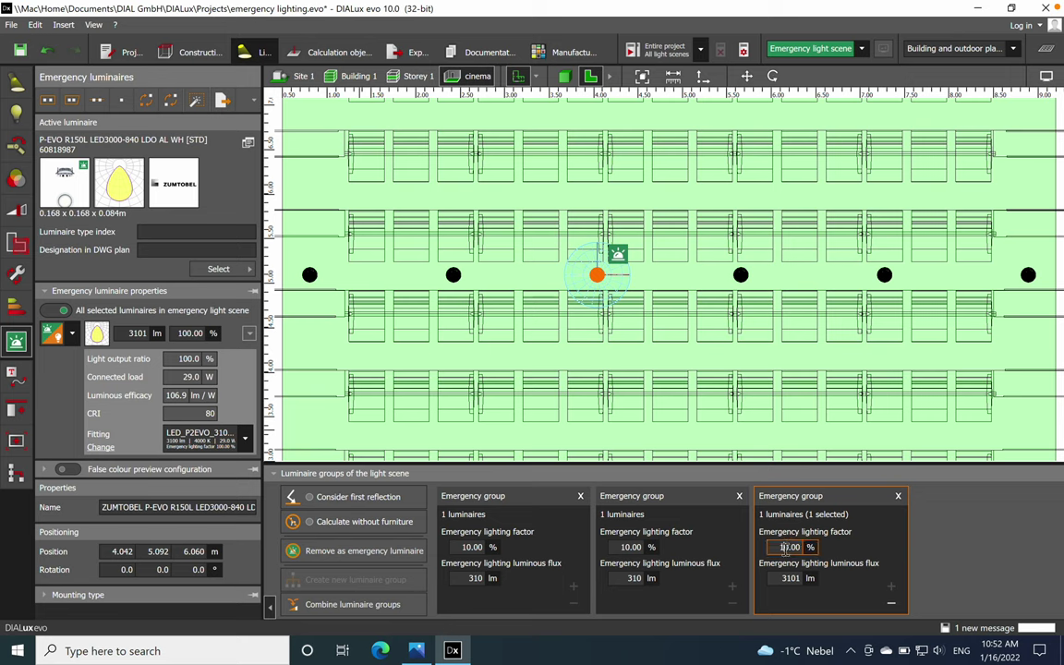
{"action": "key", "text": "Delete"}
{"action": "key", "text": "Return"}
- Make the second luminaire from the left in the row over the open area in front of the seating an emergency luminaire
{"action": "scroll", "coordinate": [635, 169], "scroll_direction": "down", "scroll_amount": 4}
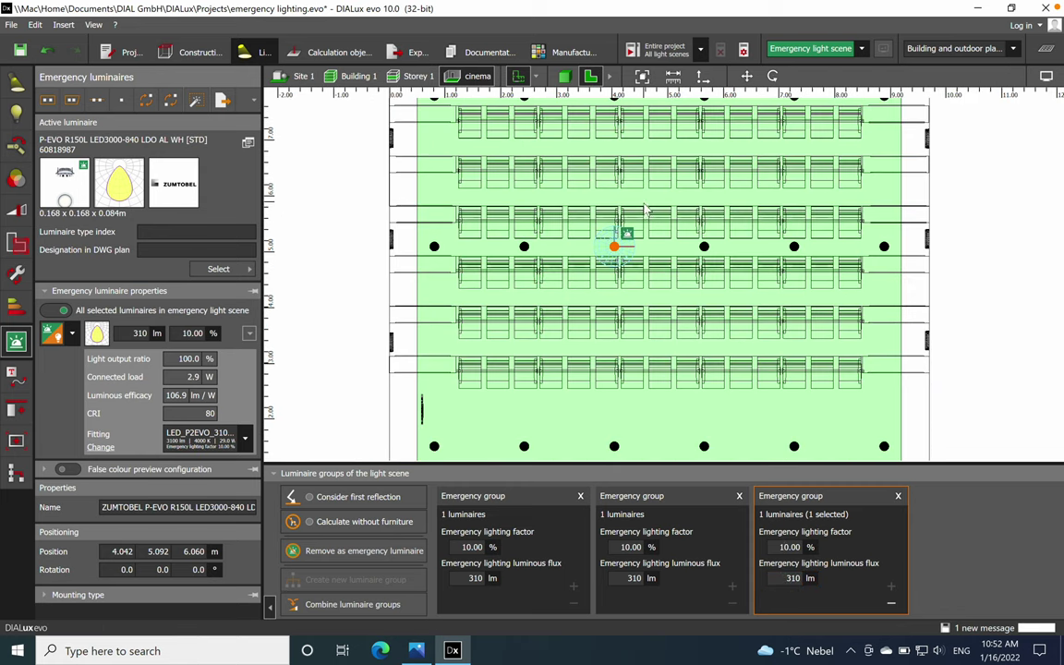
{"action": "scroll", "coordinate": [554, 395], "scroll_direction": "up", "scroll_amount": 1}
{"action": "scroll", "coordinate": [554, 395], "scroll_direction": "up", "scroll_amount": 3}
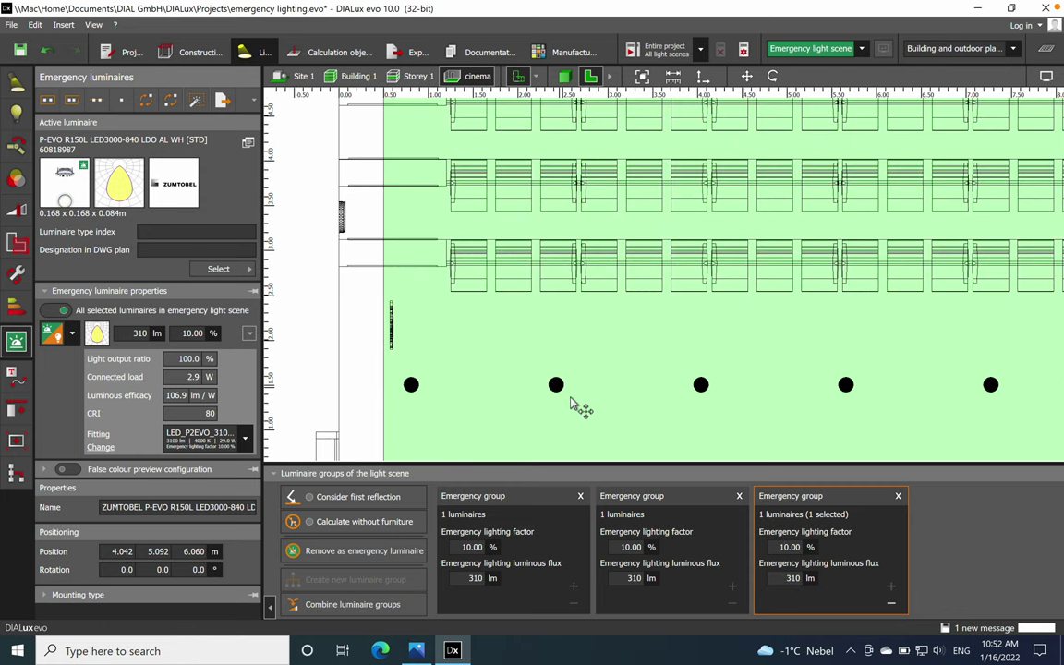
{"action": "left_click", "coordinate": [570, 401]}
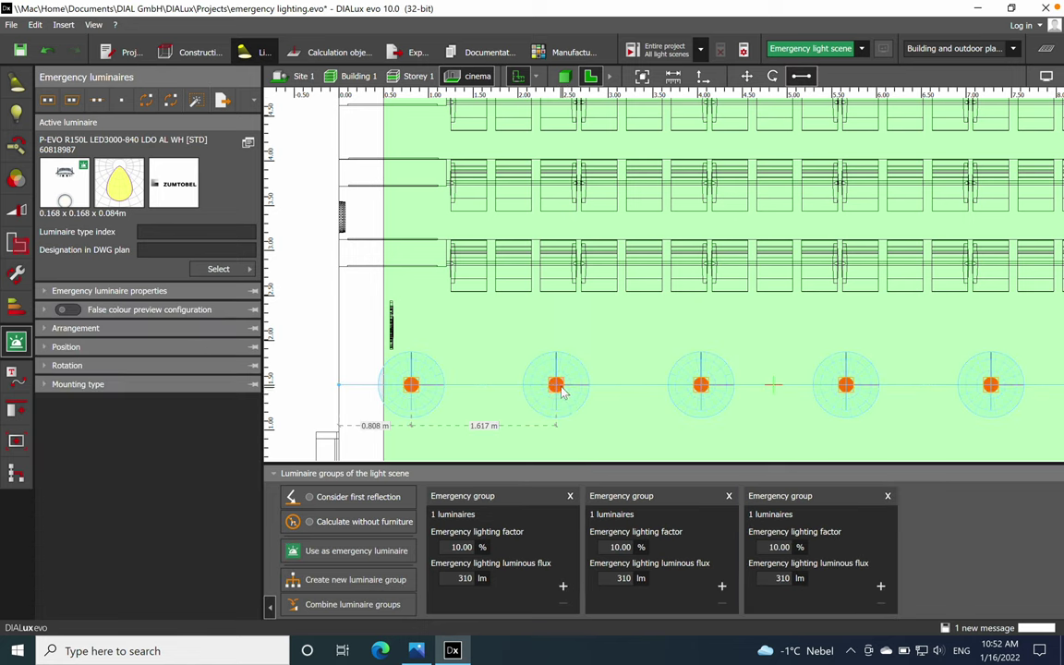
{"action": "left_click", "coordinate": [560, 388]}
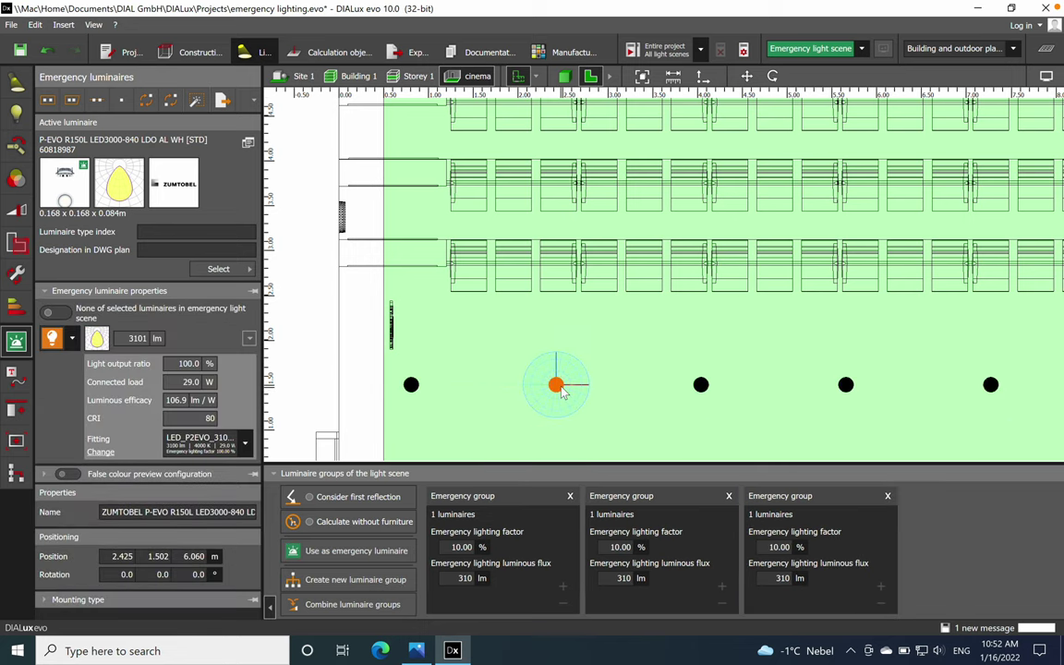
{"action": "left_click", "coordinate": [354, 551]}
- Set the fourth emergency group's lighting factor to 10 %
{"action": "scroll", "coordinate": [563, 332], "scroll_direction": "down", "scroll_amount": 3}
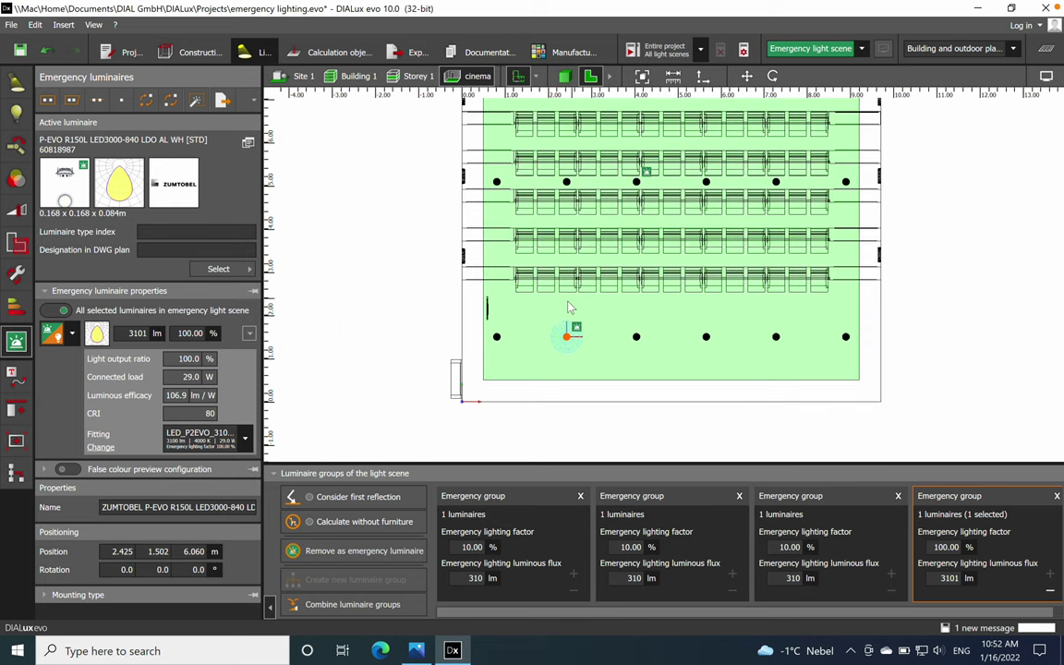
{"action": "scroll", "coordinate": [557, 352], "scroll_direction": "down", "scroll_amount": 1}
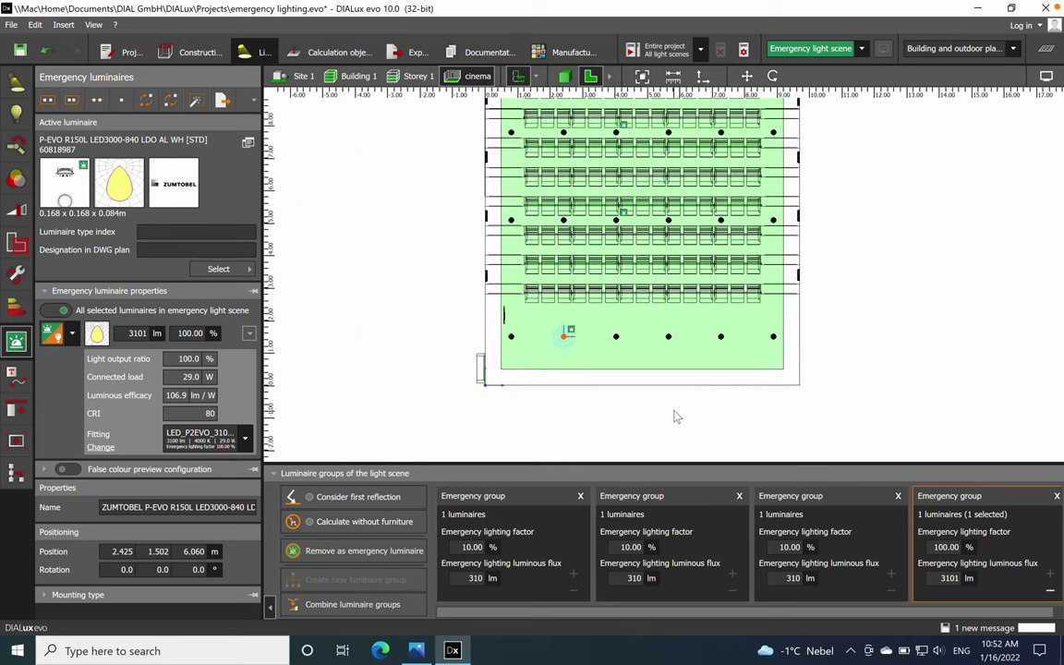
{"action": "left_click", "coordinate": [866, 212]}
{"action": "scroll", "coordinate": [836, 230], "scroll_direction": "down", "scroll_amount": 3}
{"action": "left_click", "coordinate": [936, 547]}
{"action": "left_click", "coordinate": [936, 550]}
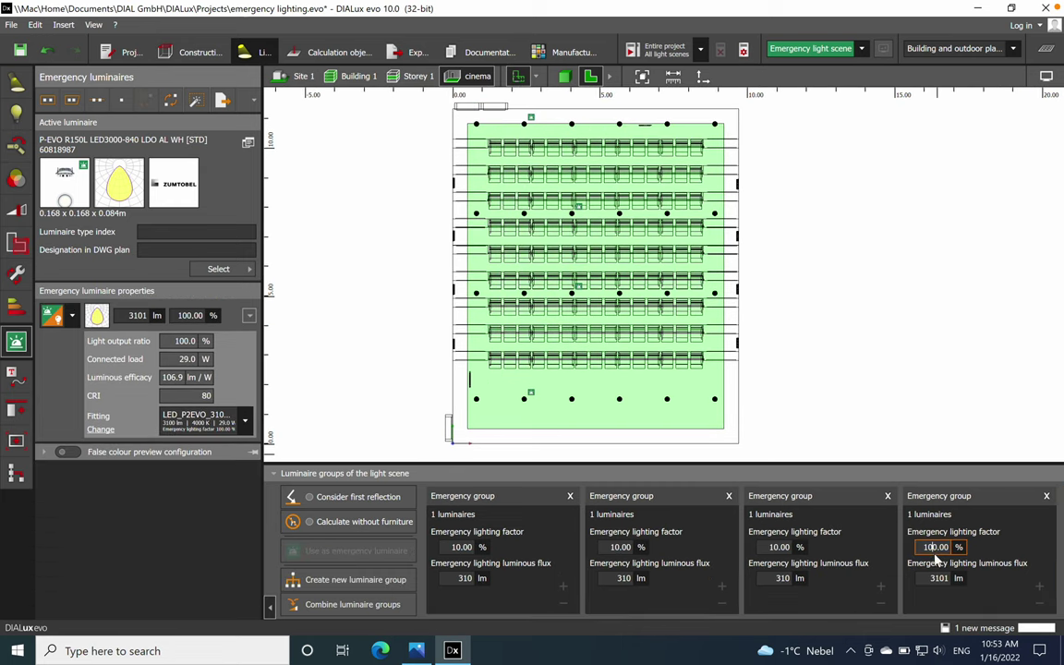
{"action": "left_click", "coordinate": [887, 388]}
- Calculate the entire project for the active emergency light scene only
{"action": "scroll", "coordinate": [835, 342], "scroll_direction": "down", "scroll_amount": 1}
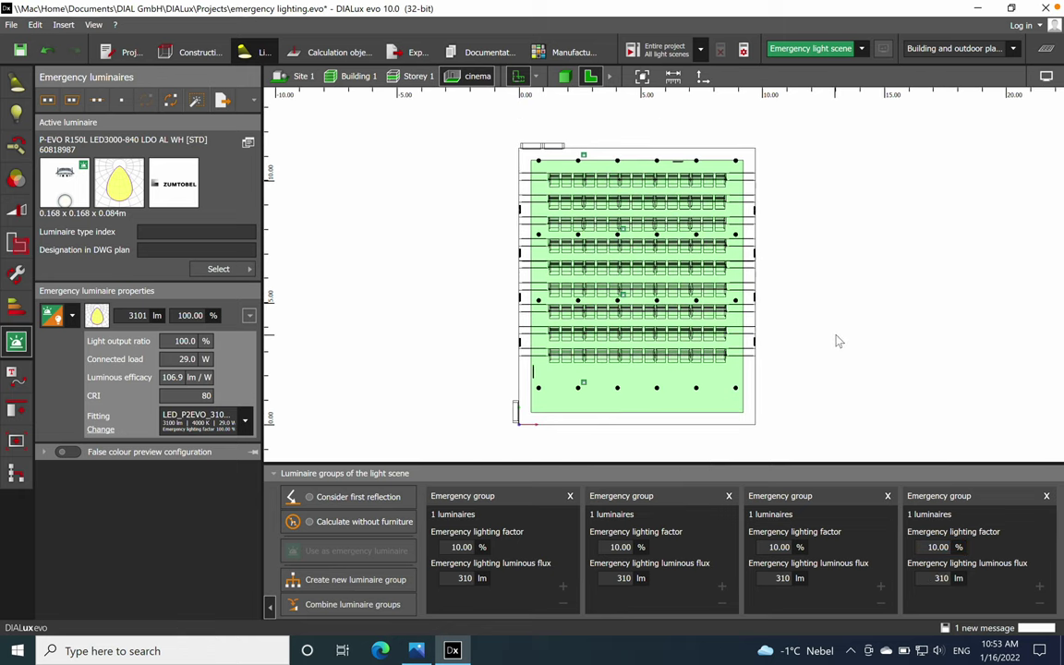
{"action": "scroll", "coordinate": [836, 342], "scroll_direction": "up", "scroll_amount": 1}
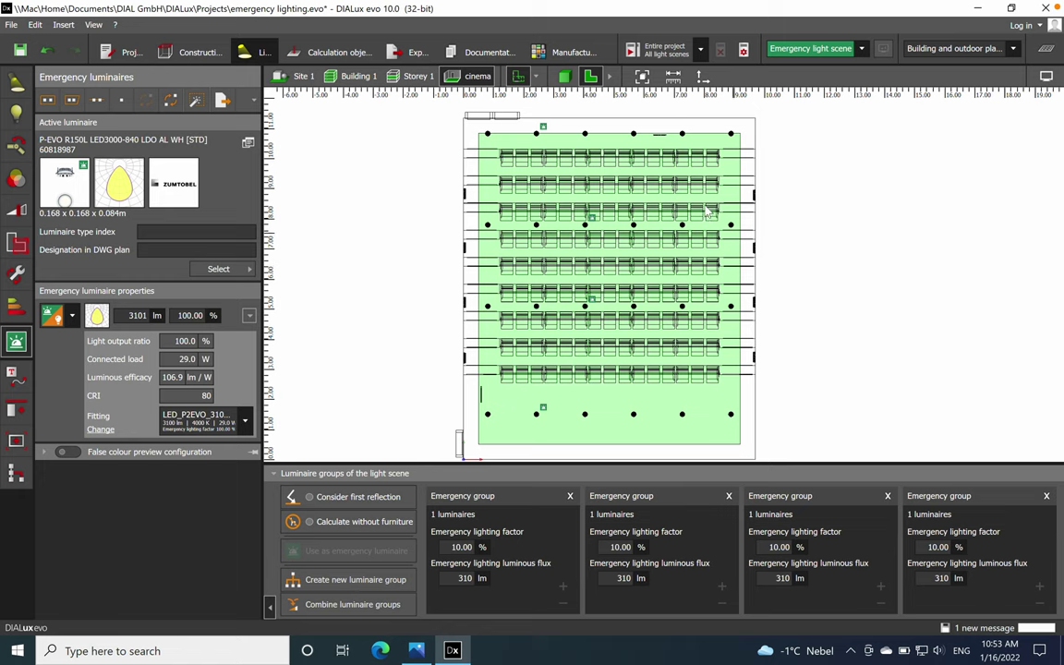
{"action": "scroll", "coordinate": [661, 174], "scroll_direction": "up", "scroll_amount": 2}
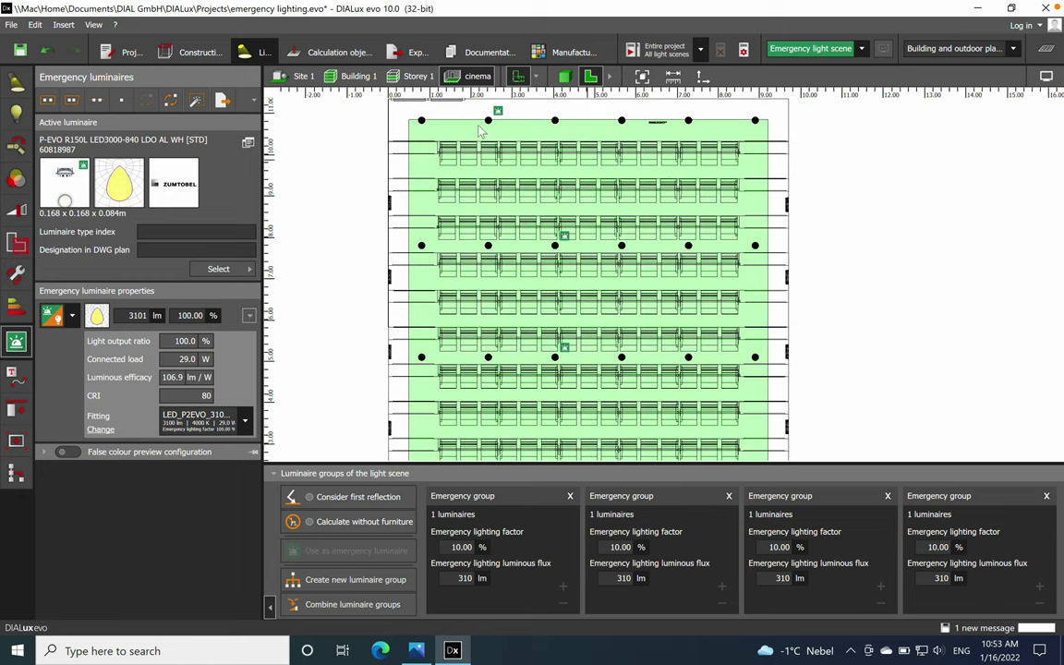
{"action": "scroll", "coordinate": [515, 276], "scroll_direction": "down", "scroll_amount": 2}
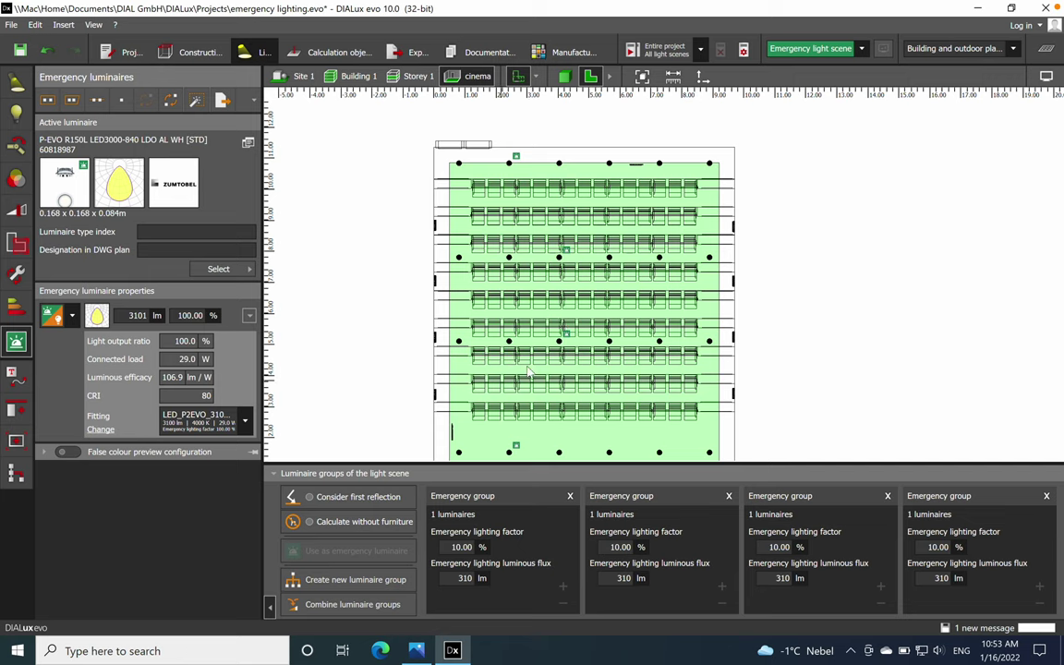
{"action": "left_click", "coordinate": [701, 51]}
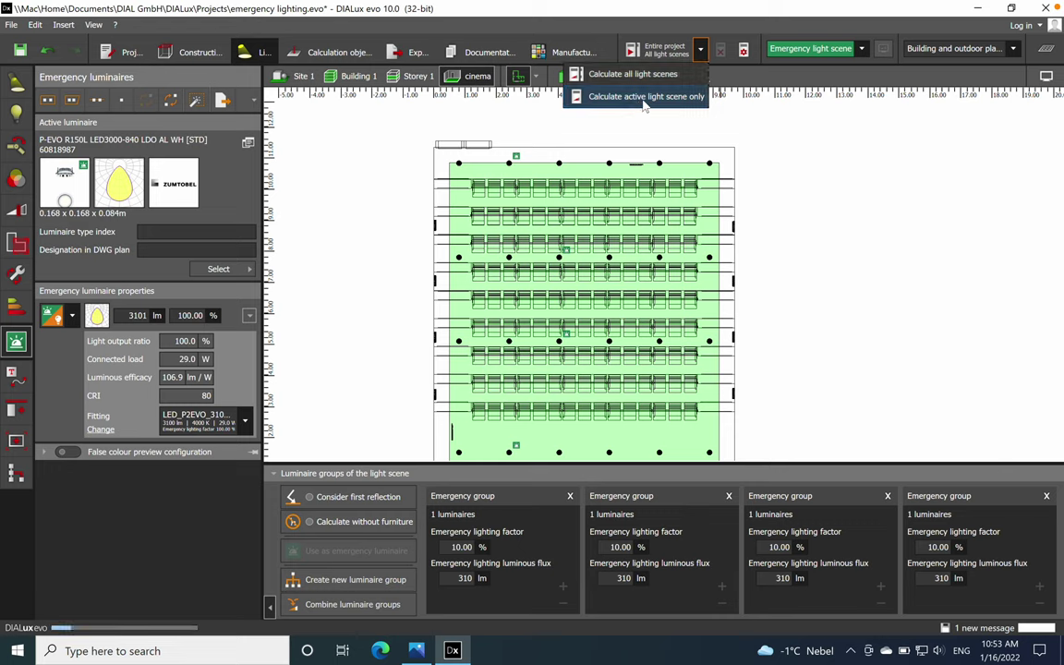
{"action": "left_click", "coordinate": [644, 104]}
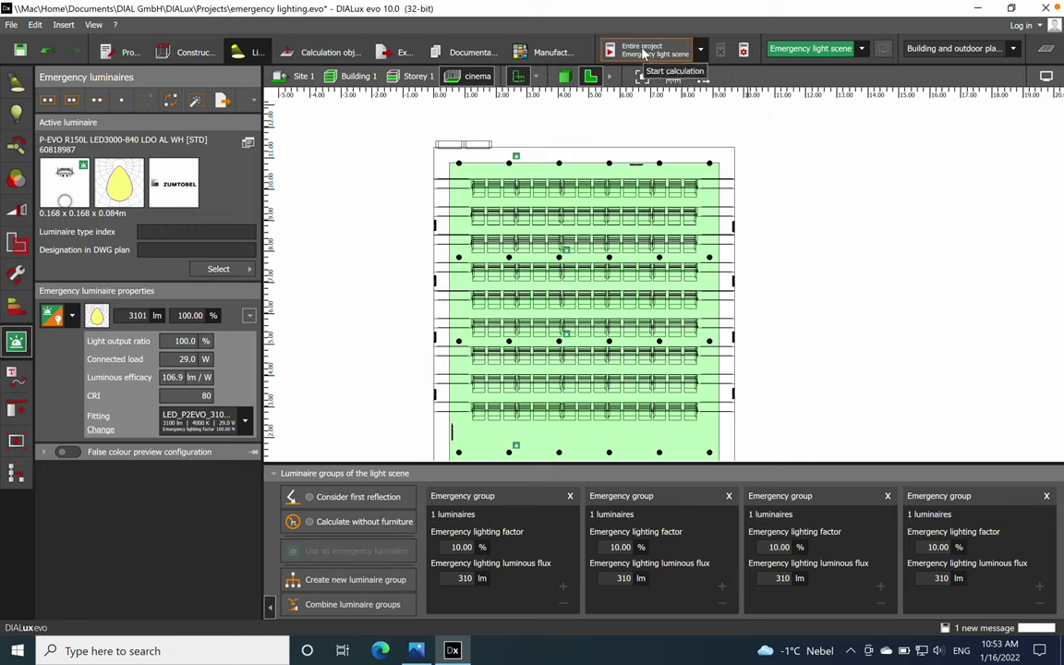
{"action": "left_click", "coordinate": [43, 453]}
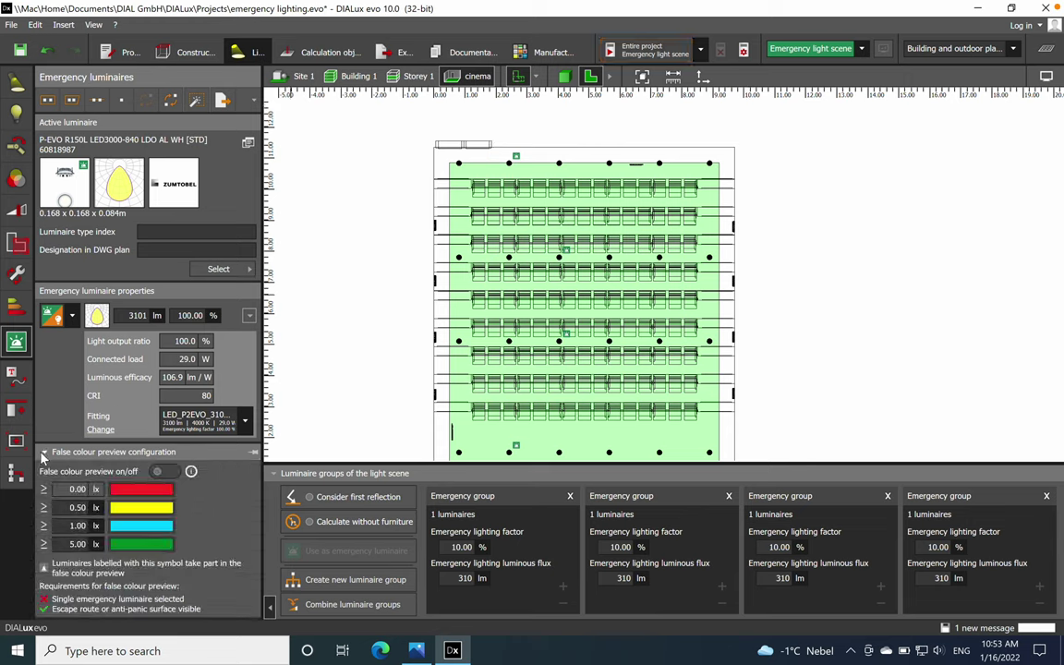
{"action": "left_click", "coordinate": [43, 452]}
{"action": "left_click", "coordinate": [619, 51]}
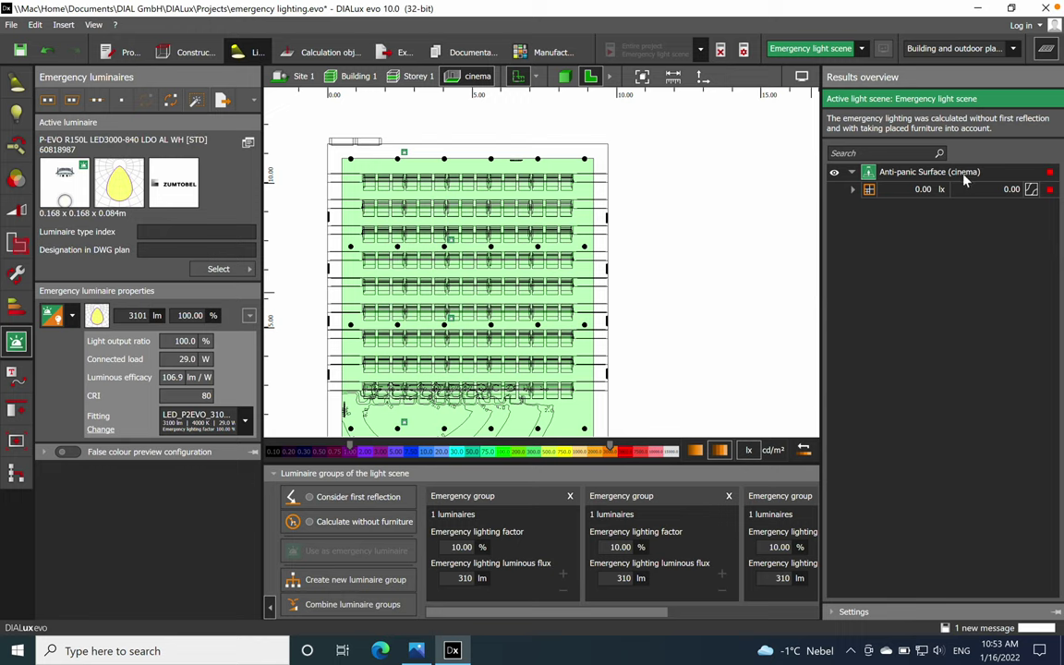
- Examine the anti-panic surface's actual and target illuminance values in the results overview
{"action": "left_click", "coordinate": [853, 189]}
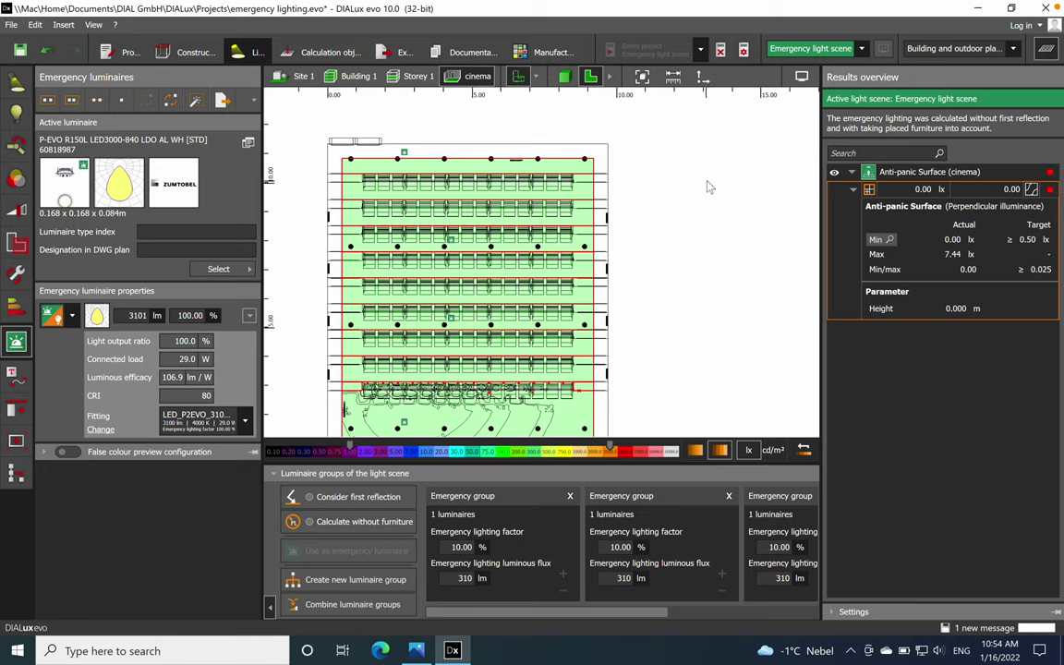
{"action": "left_click", "coordinate": [852, 190]}
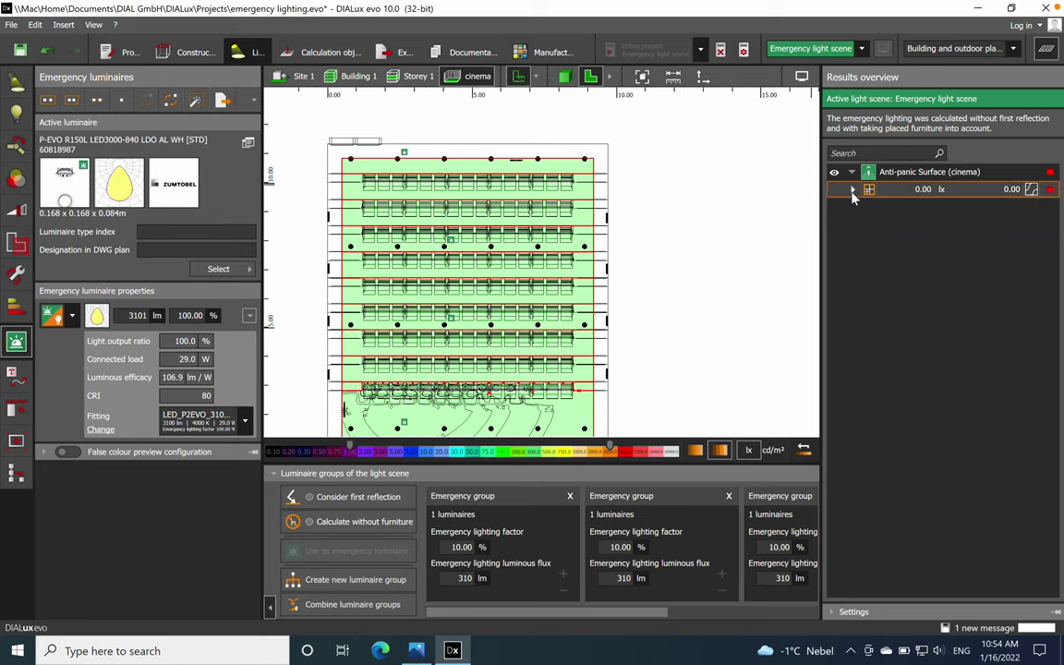
{"action": "left_click", "coordinate": [1048, 50]}
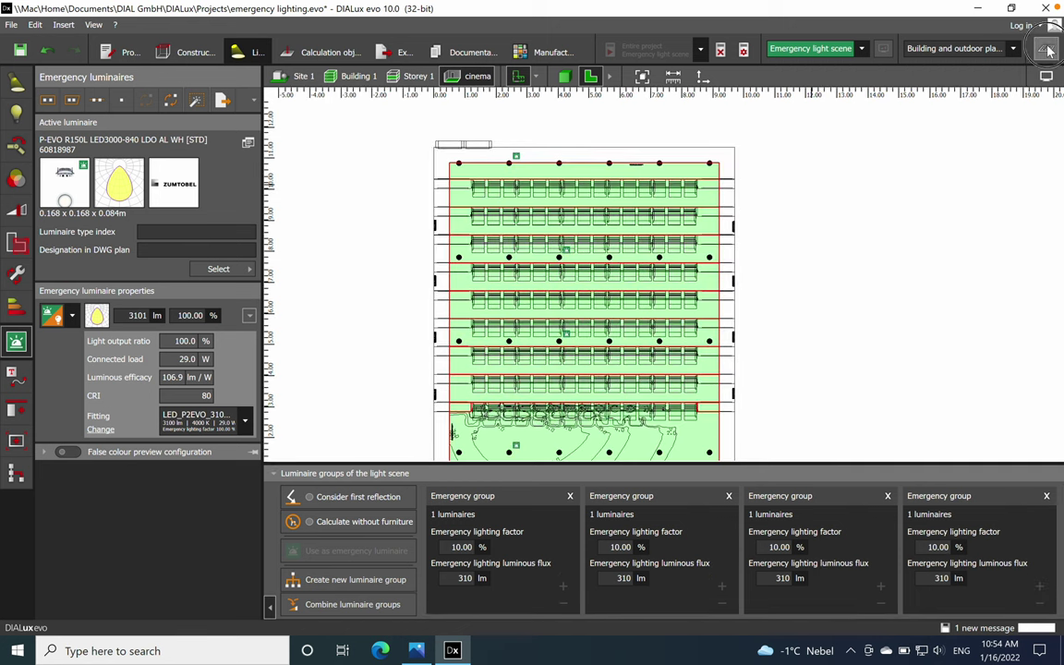
{"action": "mouse_move", "coordinate": [1043, 82]}
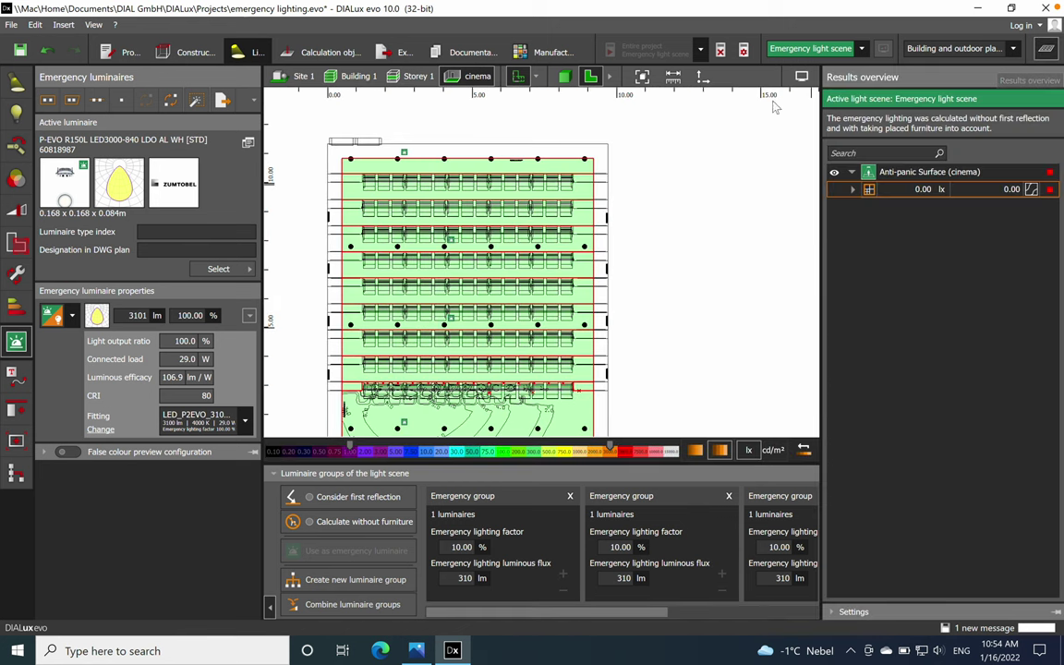
- Show the cinema in 3D and examine the false-colour light distribution across the anti-panic surface and the stepped seating
{"action": "left_click", "coordinate": [563, 76]}
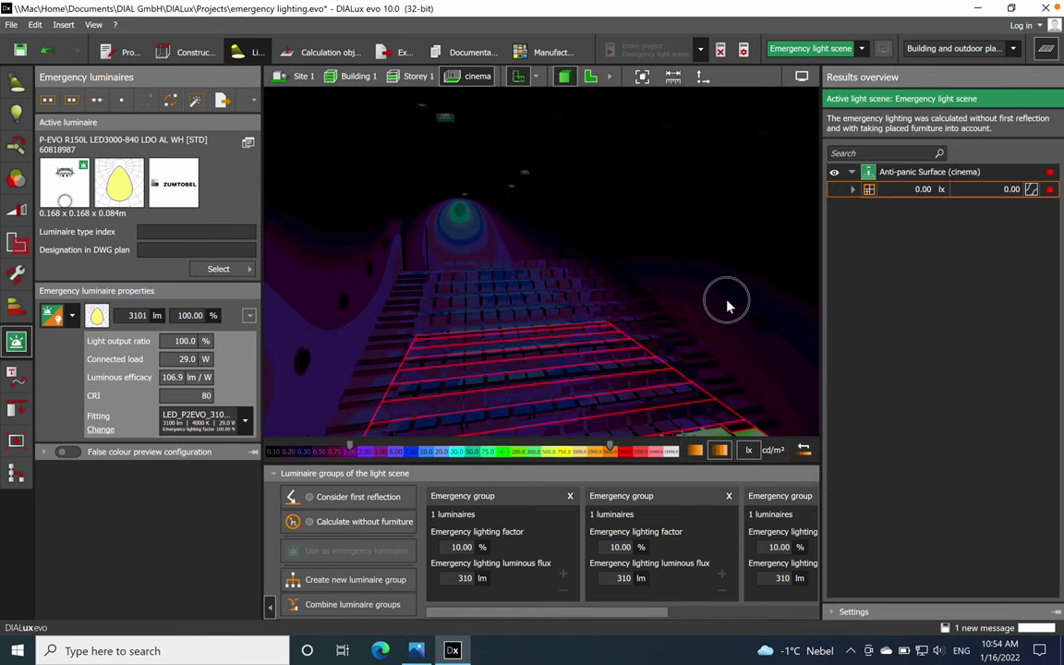
{"action": "scroll", "coordinate": [726, 306], "scroll_direction": "down", "scroll_amount": 10}
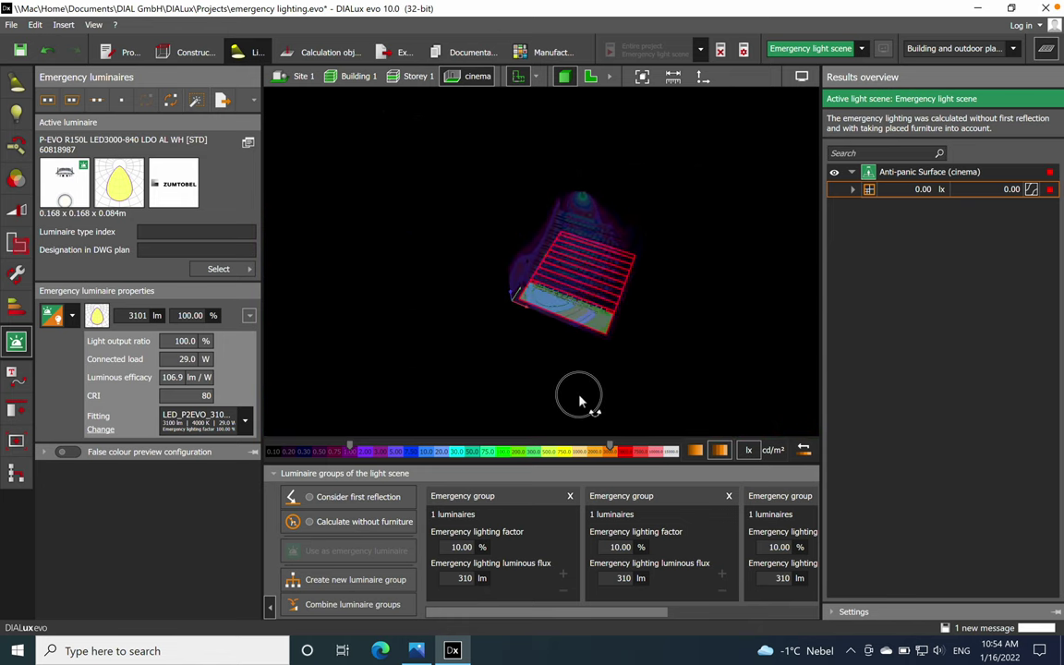
{"action": "scroll", "coordinate": [562, 265], "scroll_direction": "up", "scroll_amount": 10}
{"action": "left_click_drag", "start_coordinate": [548, 399], "coordinate": [661, 354]}
{"action": "left_click_drag", "start_coordinate": [684, 399], "coordinate": [552, 406]}
{"action": "scroll", "coordinate": [551, 407], "scroll_direction": "down", "scroll_amount": 3}
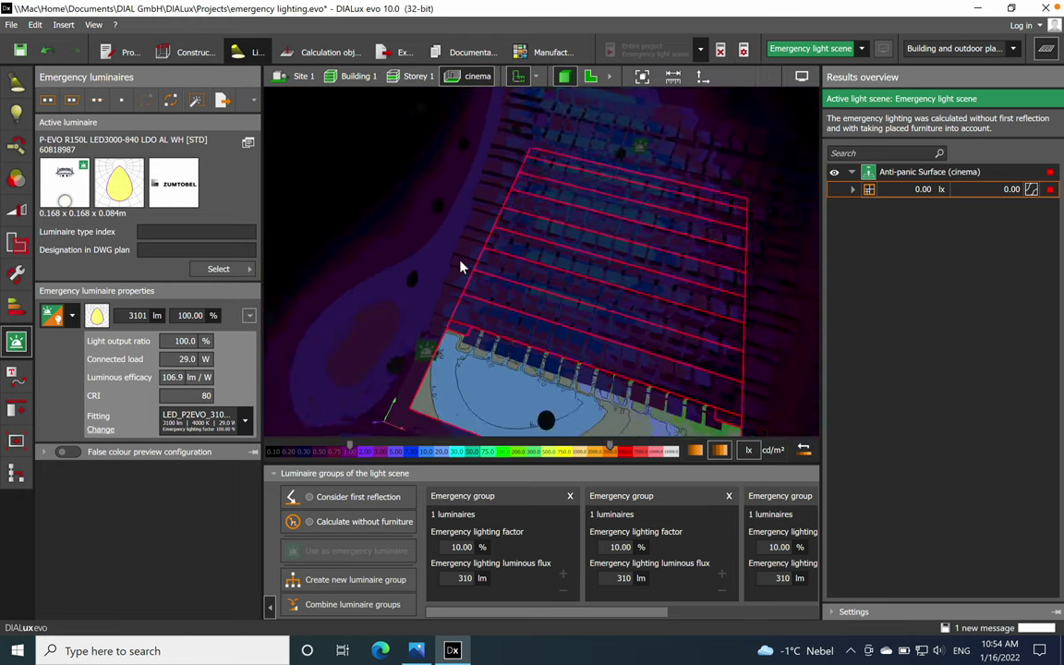
{"action": "left_click_drag", "start_coordinate": [463, 261], "coordinate": [645, 324]}
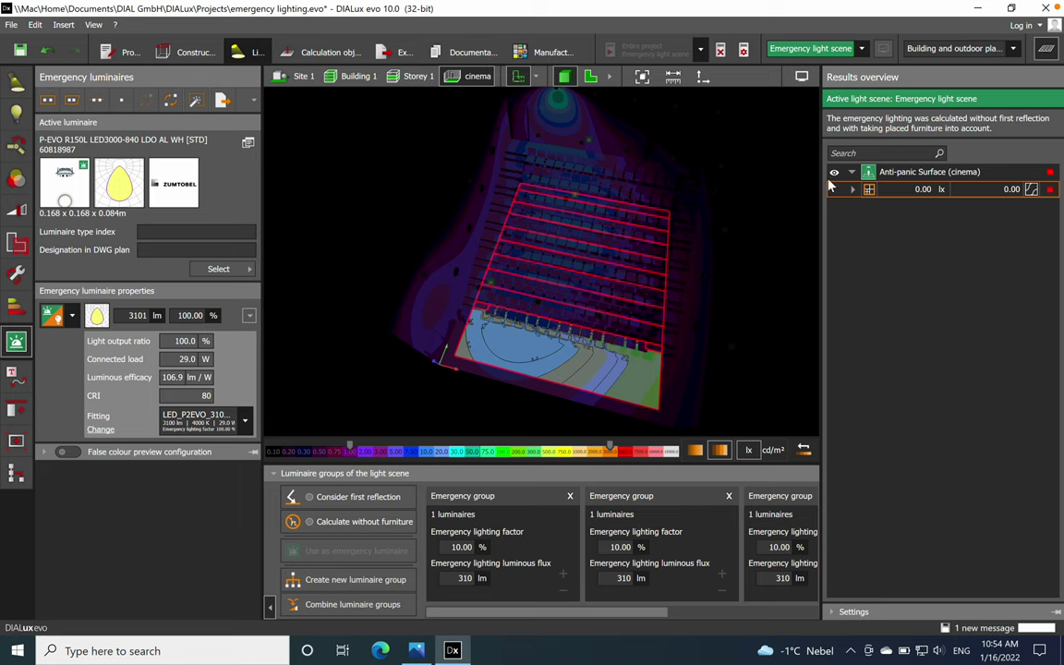
{"action": "left_click_drag", "start_coordinate": [688, 411], "coordinate": [756, 401]}
{"action": "left_click_drag", "start_coordinate": [698, 169], "coordinate": [586, 207]}
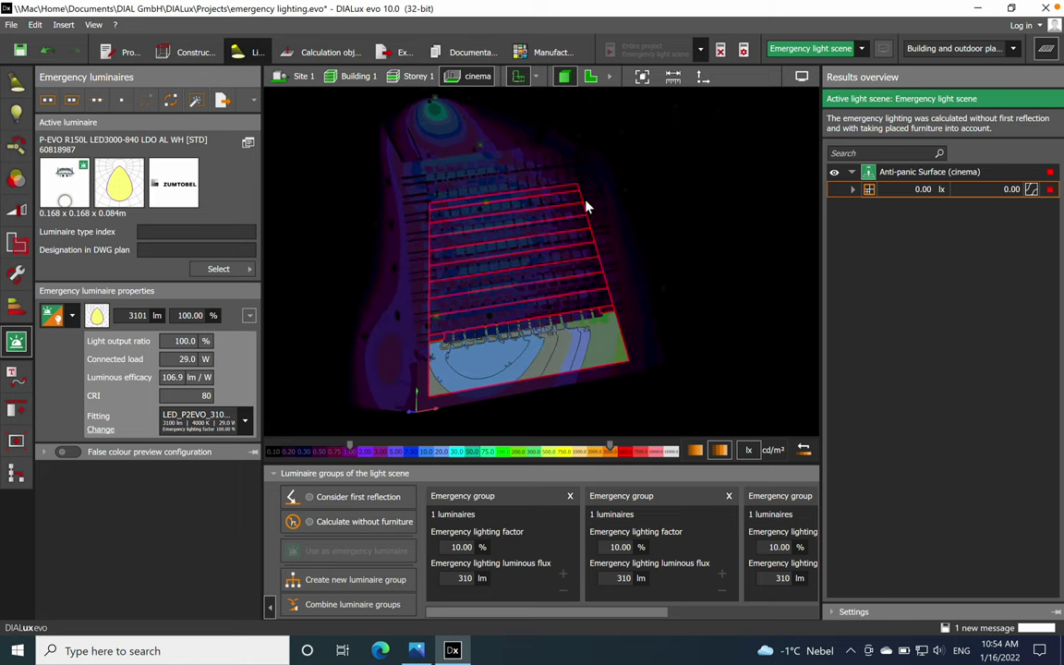
- Hide the results overview and examine the false-colour distribution over the open front area and seating rows from several angles
{"action": "left_click", "coordinate": [1046, 48]}
{"action": "left_click", "coordinate": [1046, 77]}
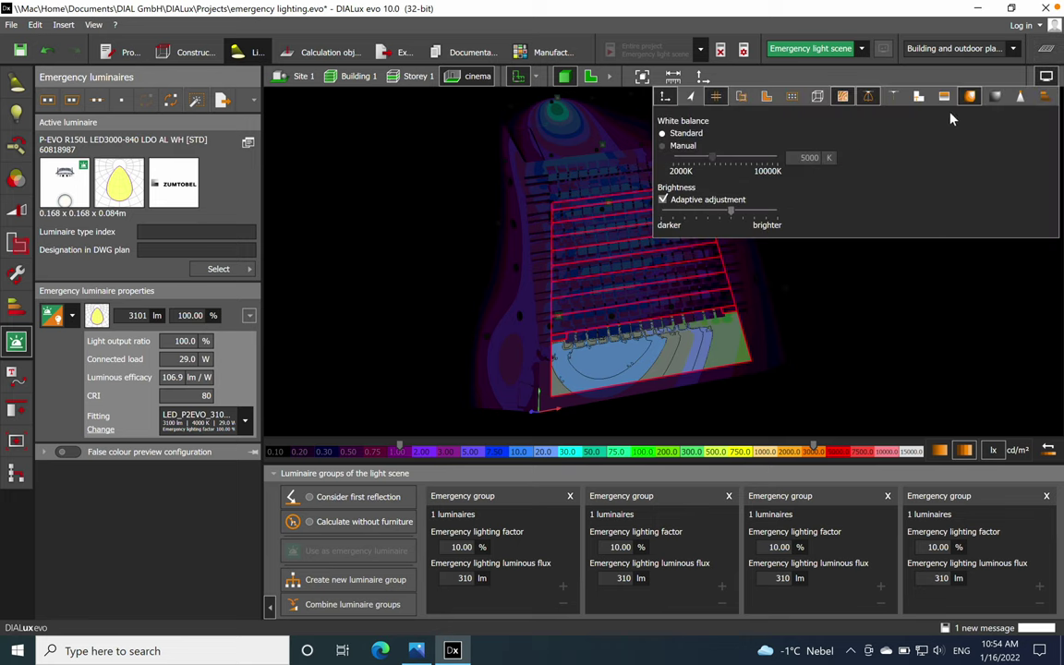
{"action": "left_click", "coordinate": [970, 96]}
{"action": "left_click", "coordinate": [970, 96]}
{"action": "left_click", "coordinate": [817, 374]}
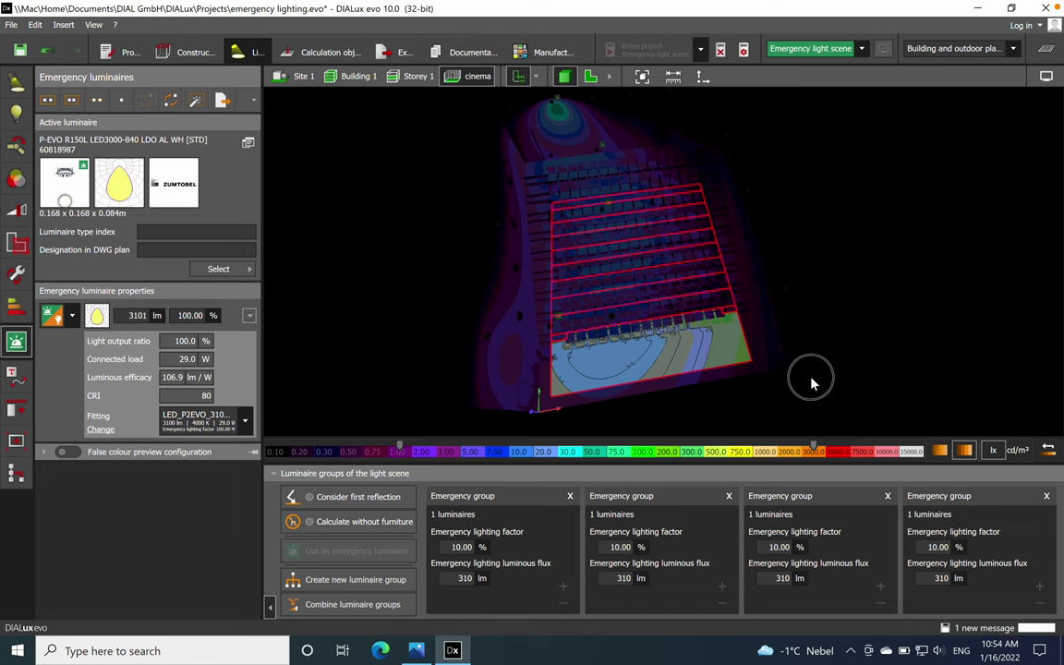
{"action": "left_click_drag", "start_coordinate": [849, 357], "coordinate": [815, 363]}
{"action": "scroll", "coordinate": [739, 363], "scroll_direction": "up", "scroll_amount": 5}
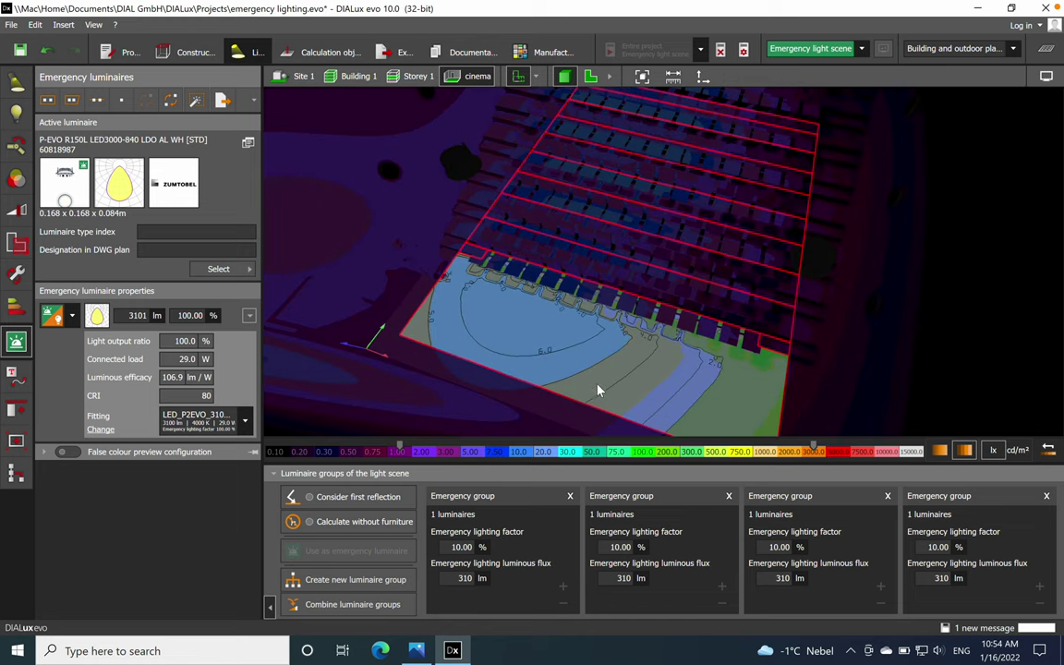
{"action": "left_click_drag", "start_coordinate": [517, 361], "coordinate": [641, 221]}
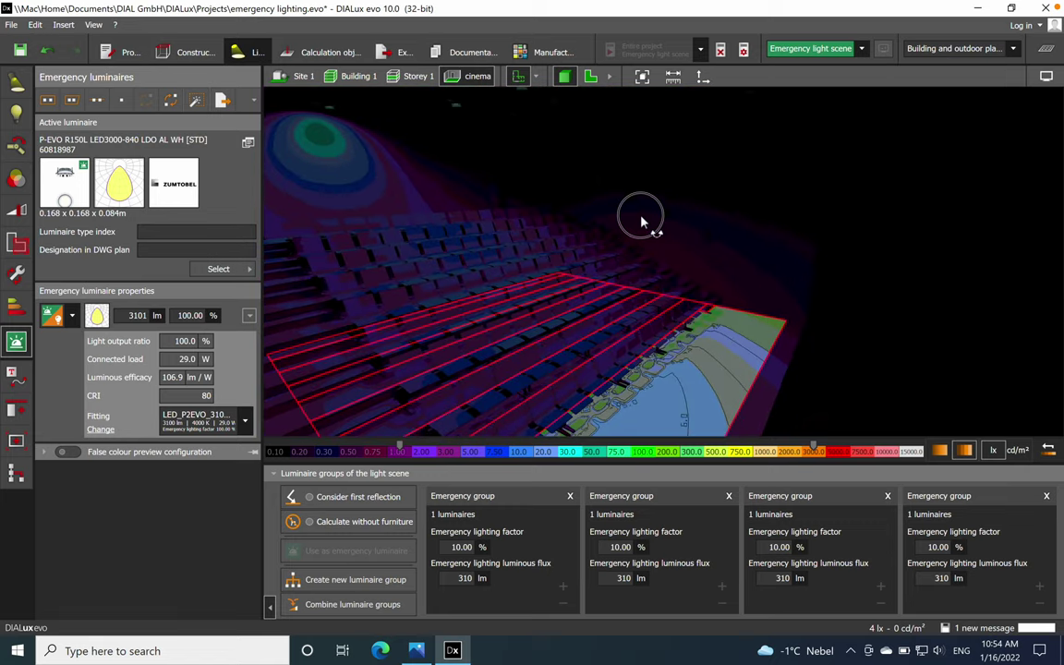
{"action": "left_click_drag", "start_coordinate": [432, 304], "coordinate": [674, 296]}
- Show the cinema in plan view and locate the first luminaire of the second row from the back
{"action": "left_click", "coordinate": [590, 76]}
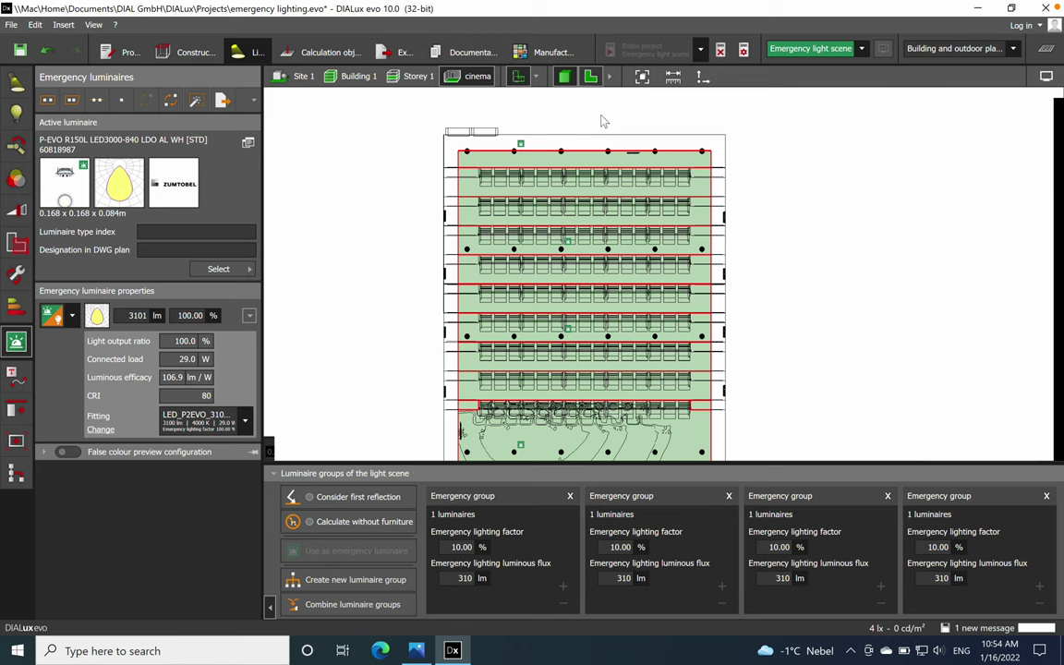
{"action": "left_click", "coordinate": [931, 255]}
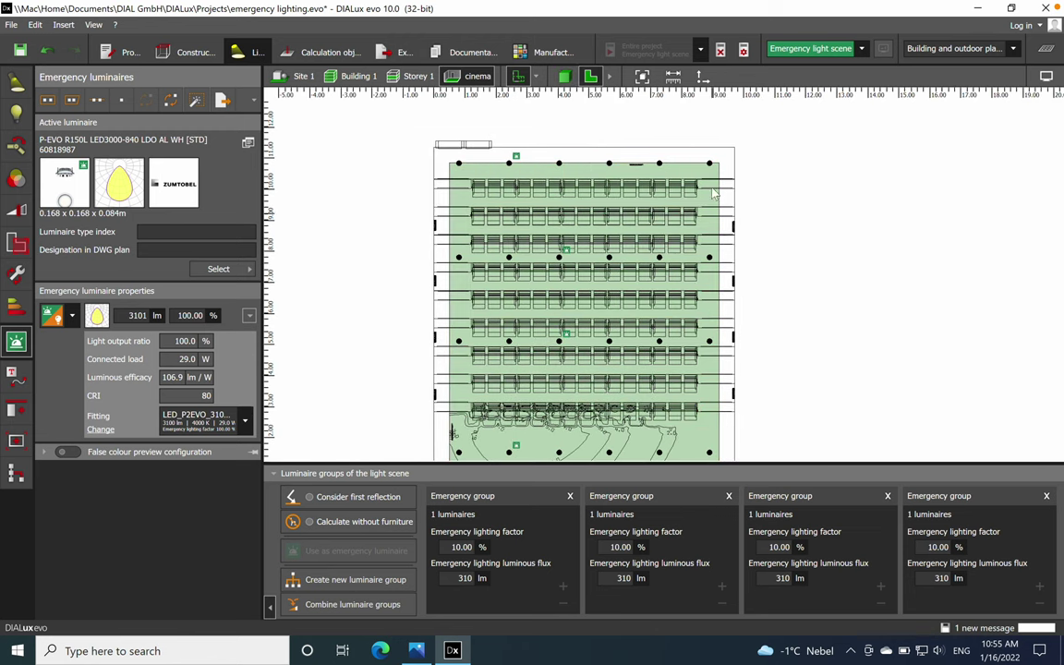
{"action": "scroll", "coordinate": [646, 148], "scroll_direction": "up", "scroll_amount": 2}
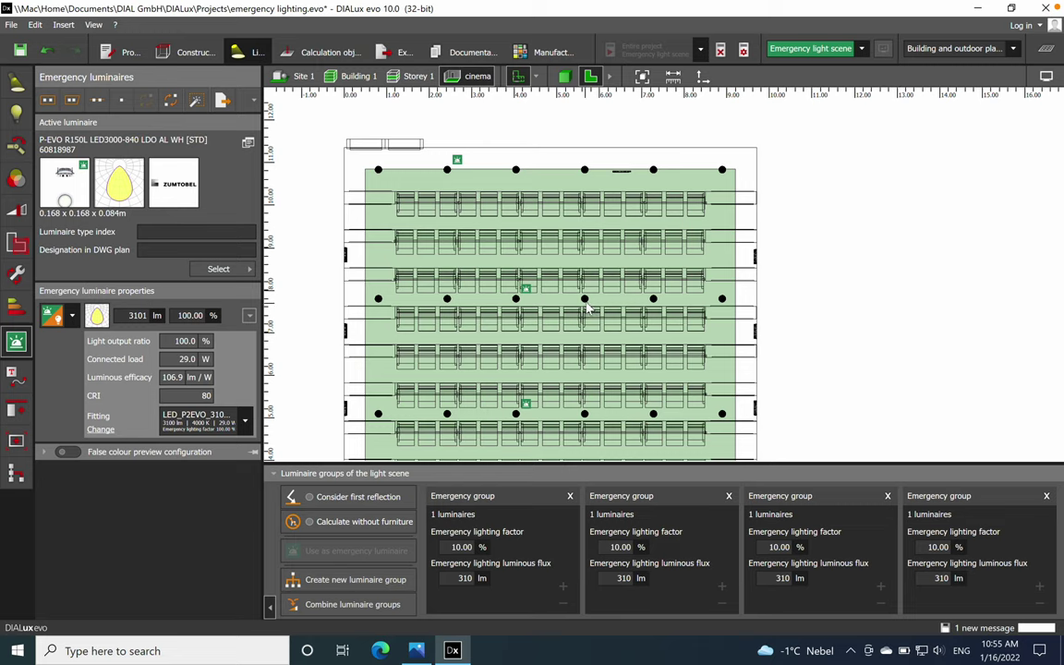
{"action": "middle_click_drag", "start_coordinate": [402, 307], "coordinate": [473, 292]}
{"action": "scroll", "coordinate": [447, 265], "scroll_direction": "up", "scroll_amount": 1}
{"action": "scroll", "coordinate": [447, 265], "scroll_direction": "up", "scroll_amount": 1}
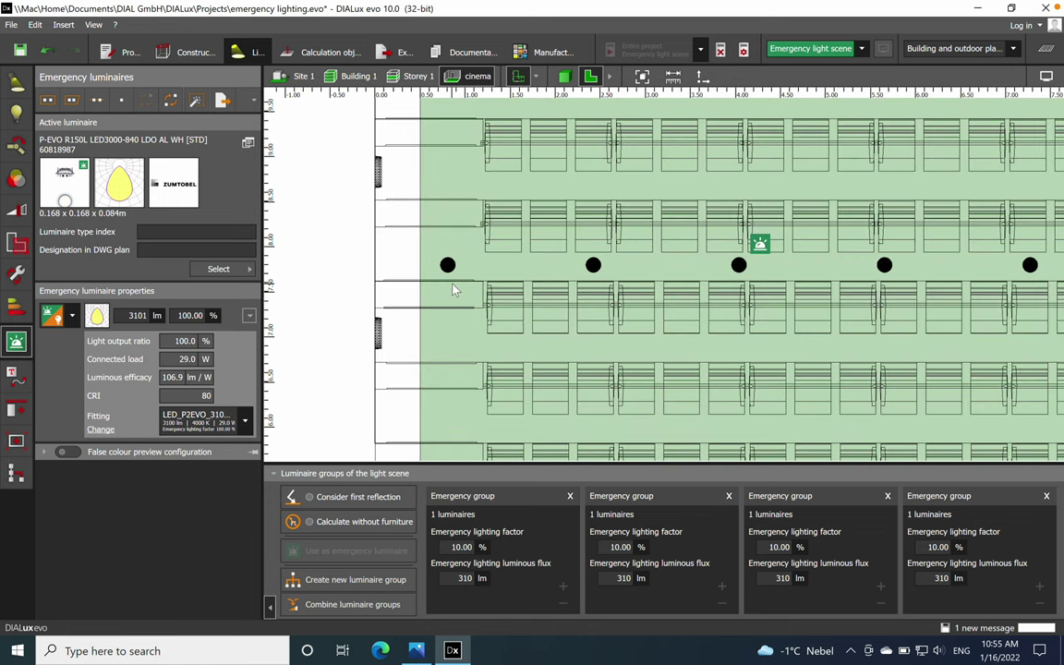
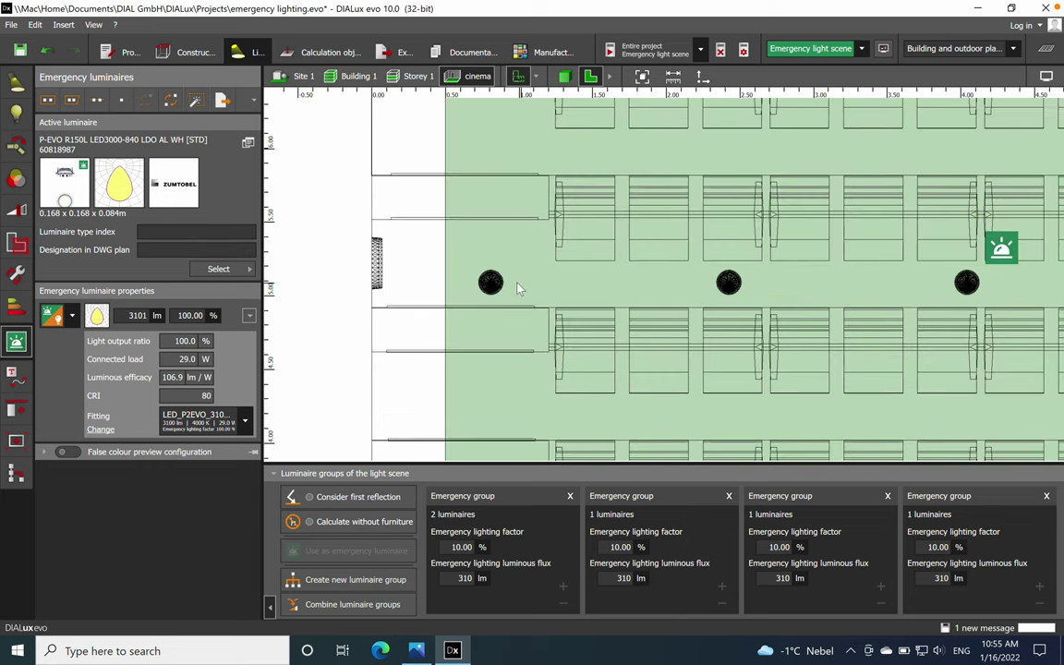
- Use the first luminaire of the third row from the back as an emergency luminaire and clear the selection
{"action": "left_click", "coordinate": [491, 285]}
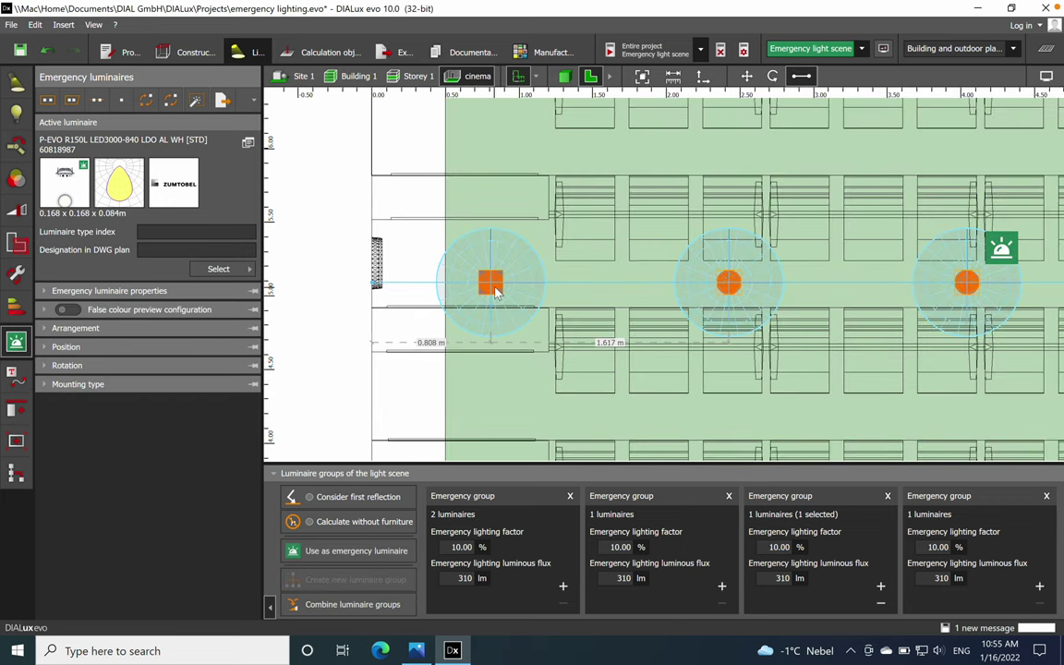
{"action": "left_click", "coordinate": [495, 288]}
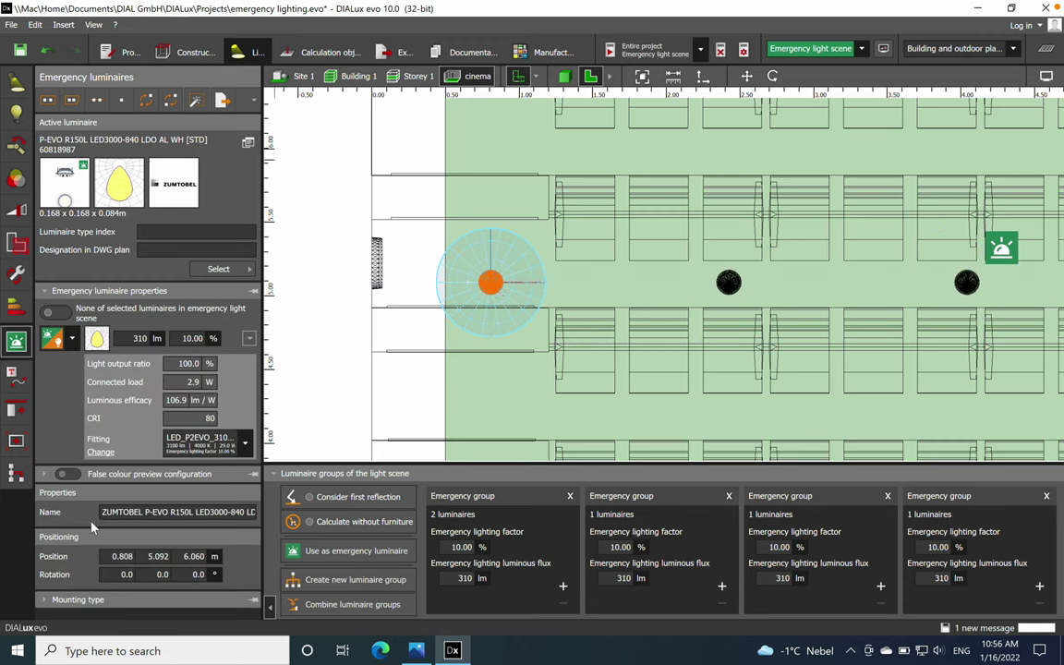
{"action": "left_click", "coordinate": [333, 551]}
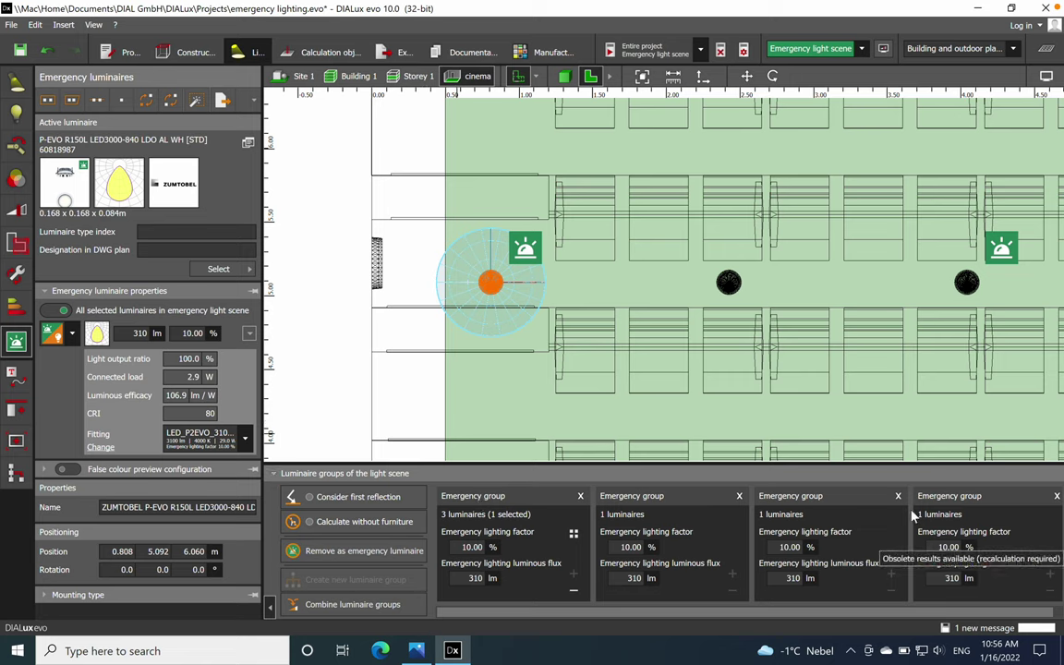
{"action": "left_click", "coordinate": [356, 222]}
- Use the fifth luminaire of the front row, ahead of the seats, as an emergency luminaire
{"action": "scroll", "coordinate": [354, 222], "scroll_direction": "down", "scroll_amount": 6}
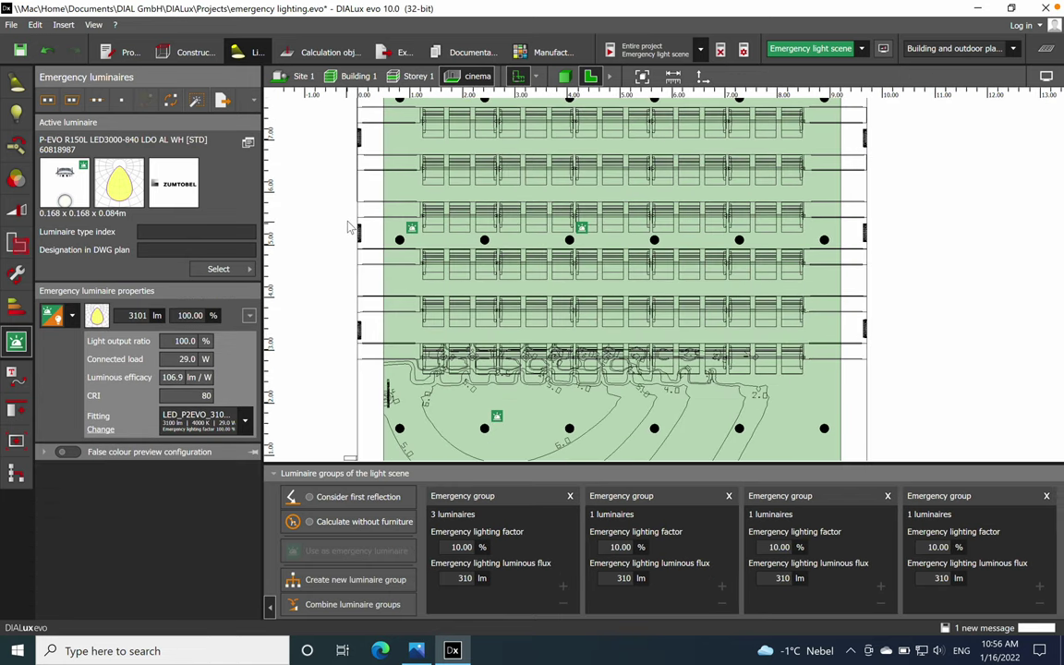
{"action": "middle_click_drag", "start_coordinate": [590, 289], "coordinate": [480, 255]}
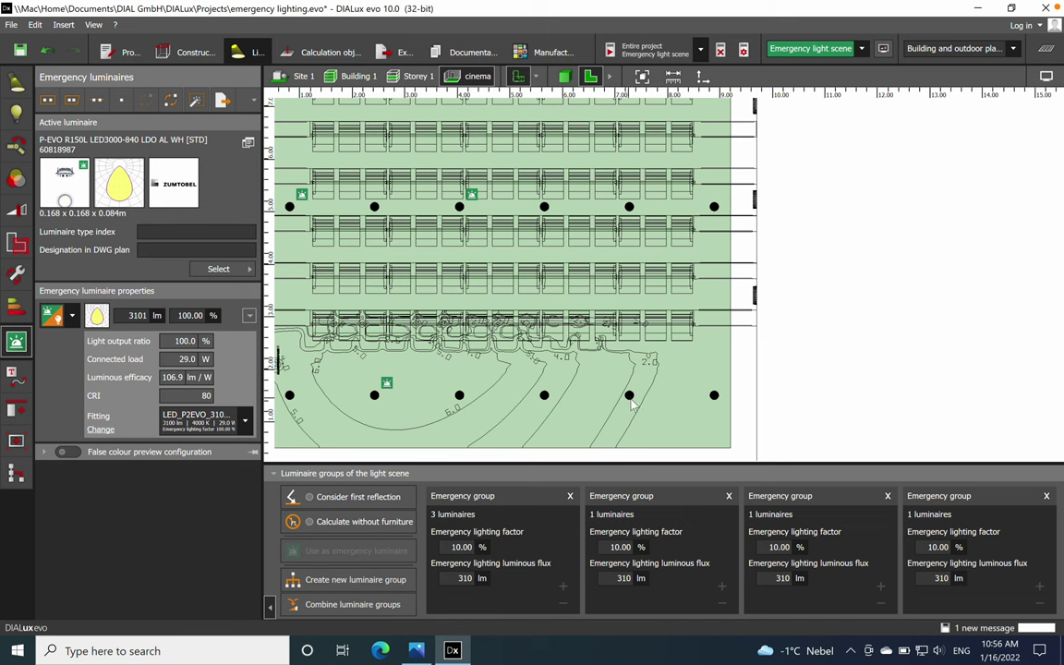
{"action": "scroll", "coordinate": [630, 400], "scroll_direction": "up", "scroll_amount": 4}
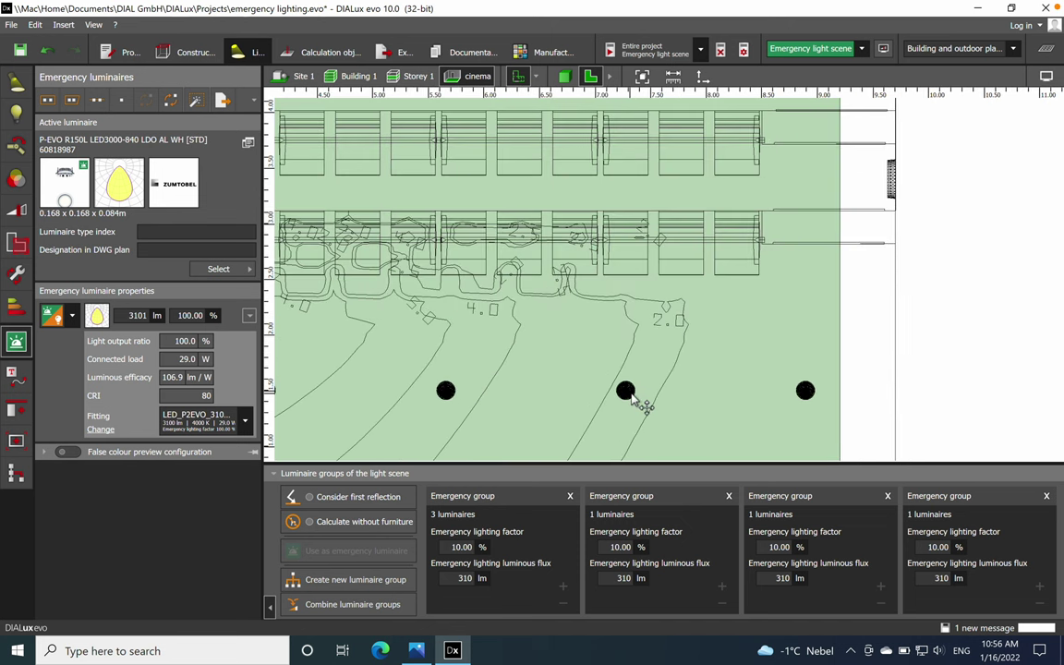
{"action": "left_click", "coordinate": [626, 391]}
{"action": "left_click", "coordinate": [627, 391]}
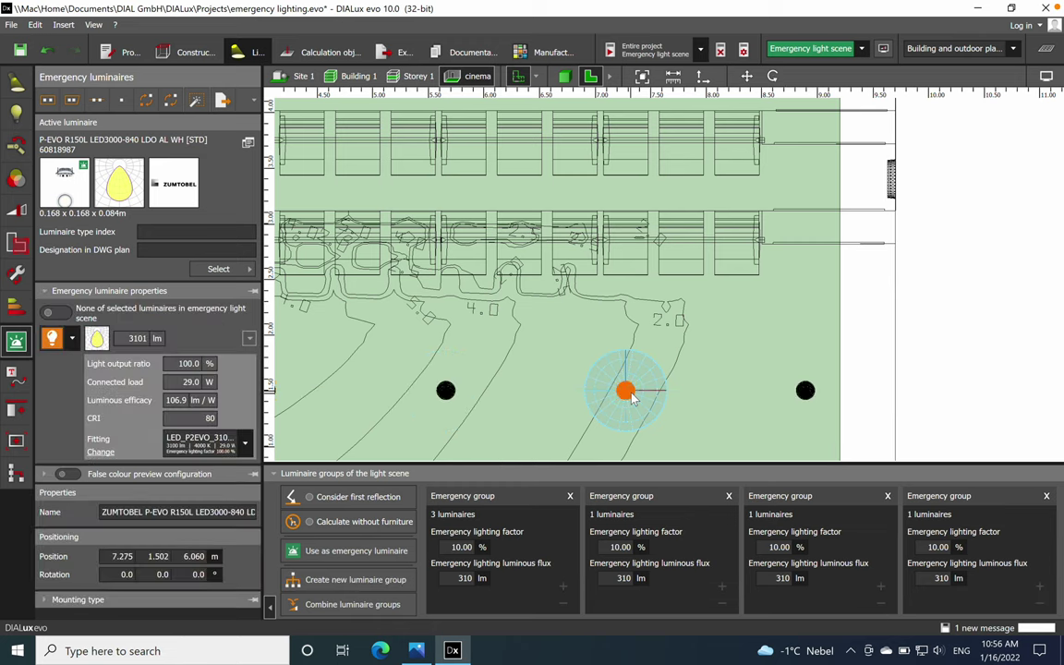
{"action": "left_click", "coordinate": [390, 550]}
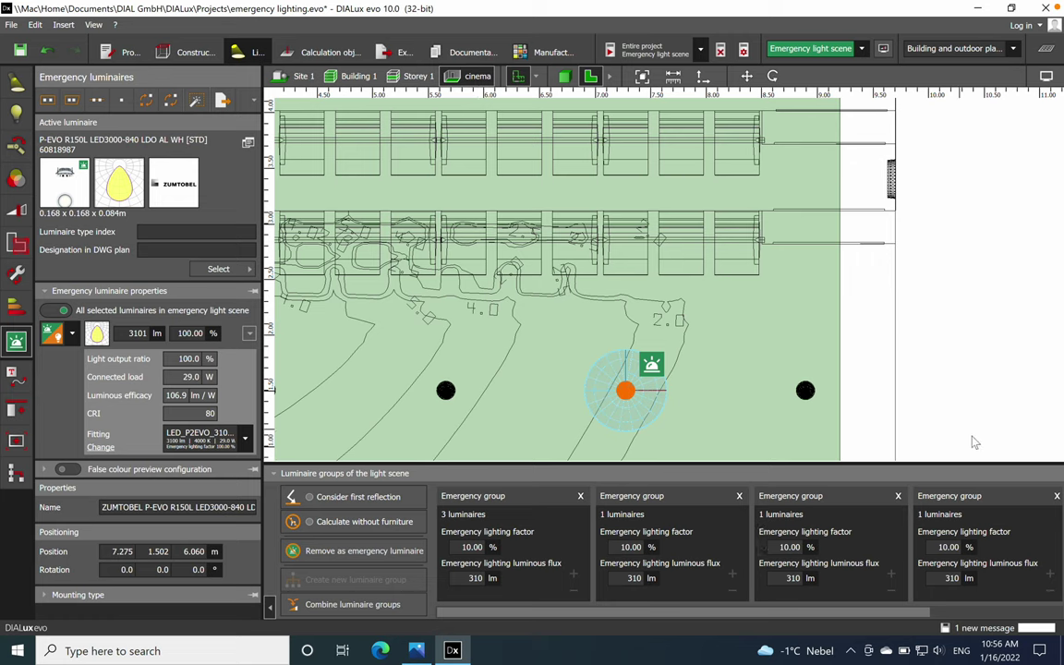
- Set the emergency lighting factor of the front-row luminaire's new group to 10 % and clear the selection
{"action": "left_click_drag", "start_coordinate": [929, 613], "coordinate": [1053, 612]}
{"action": "left_click", "coordinate": [939, 547]}
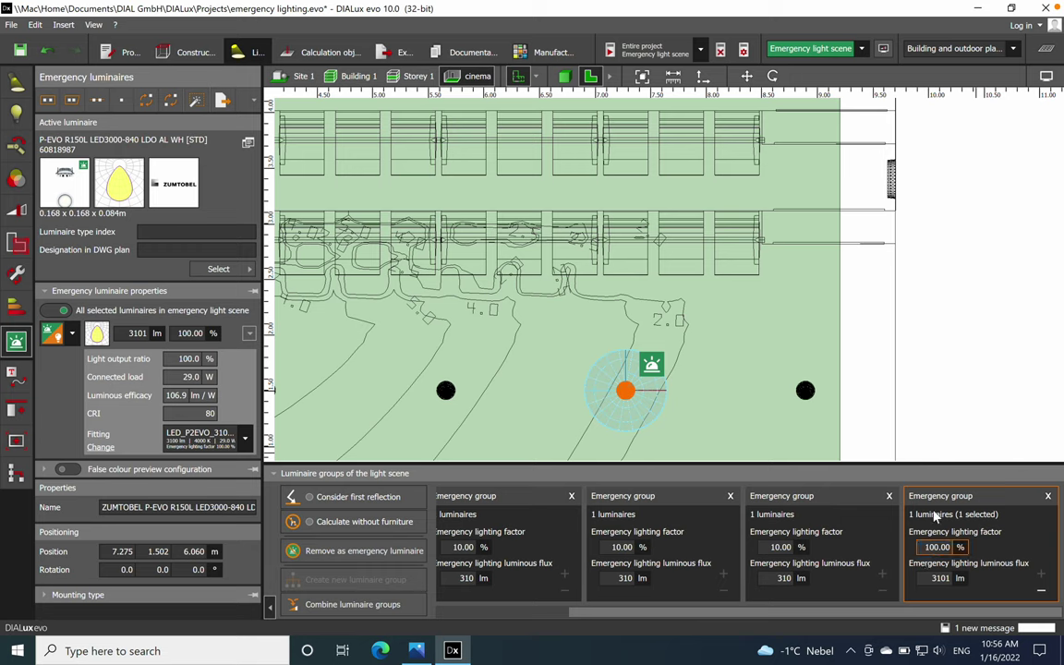
{"action": "key", "text": "BackSpace"}
{"action": "key", "text": "Return"}
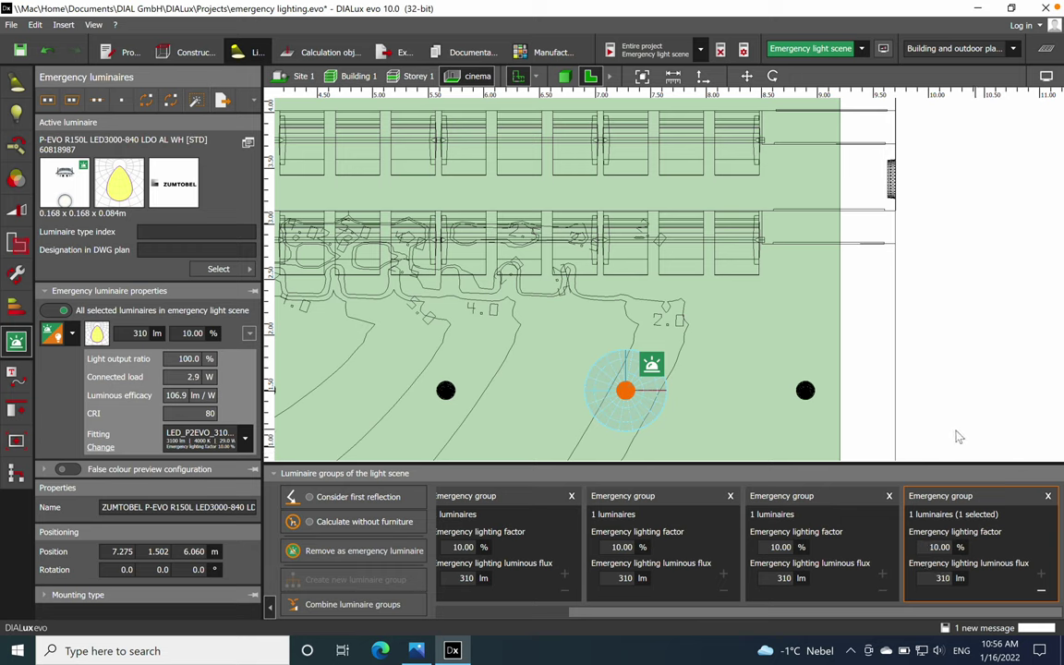
{"action": "left_click", "coordinate": [955, 442]}
- Use the fifth luminaire of the back row as an emergency luminaire
{"action": "scroll", "coordinate": [946, 427], "scroll_direction": "down", "scroll_amount": 3}
{"action": "middle_click_drag", "start_coordinate": [962, 349], "coordinate": [836, 389]}
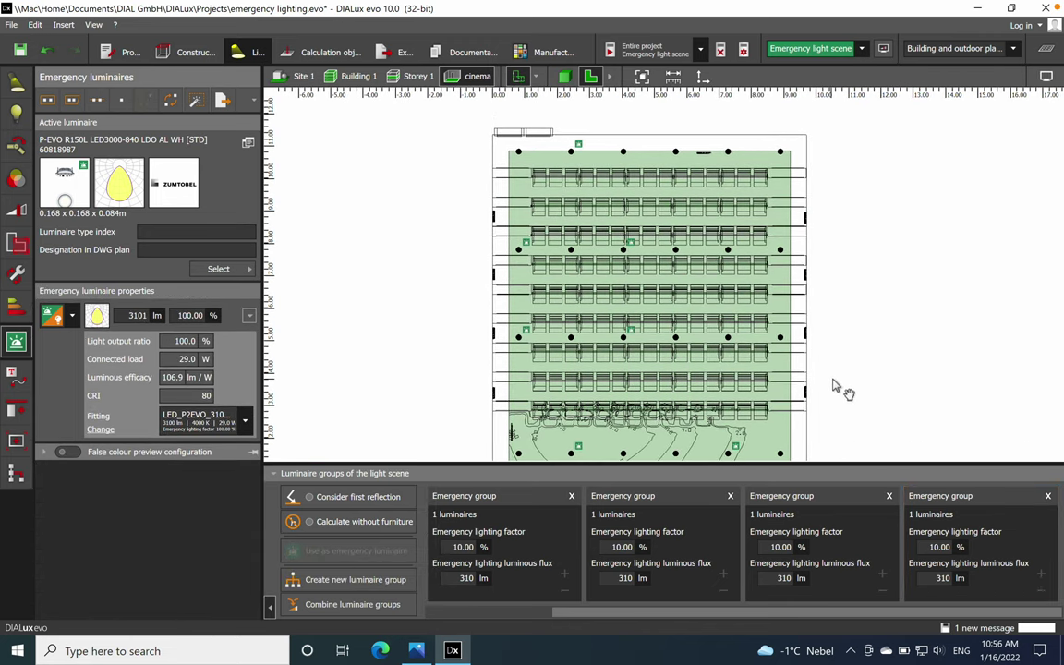
{"action": "scroll", "coordinate": [756, 119], "scroll_direction": "up", "scroll_amount": 5}
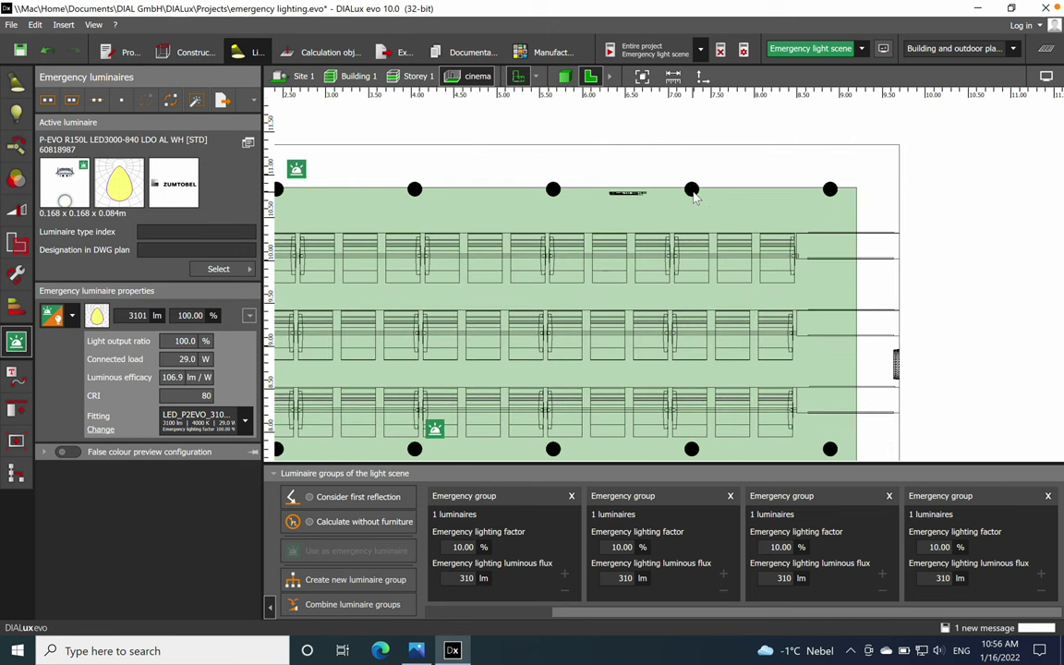
{"action": "left_click", "coordinate": [693, 191]}
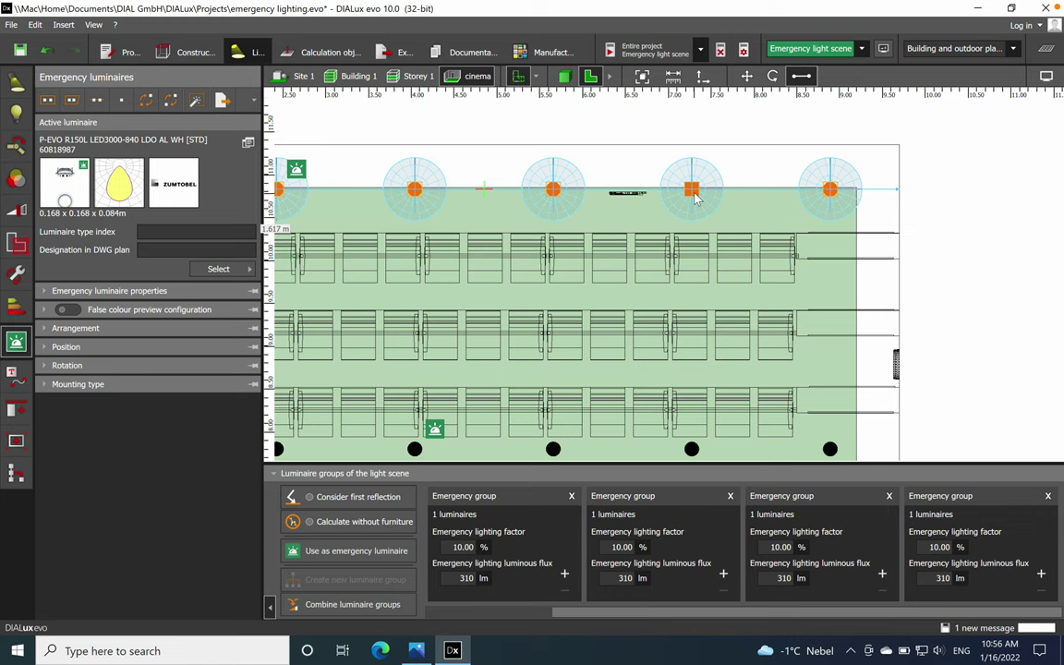
{"action": "left_click", "coordinate": [693, 191]}
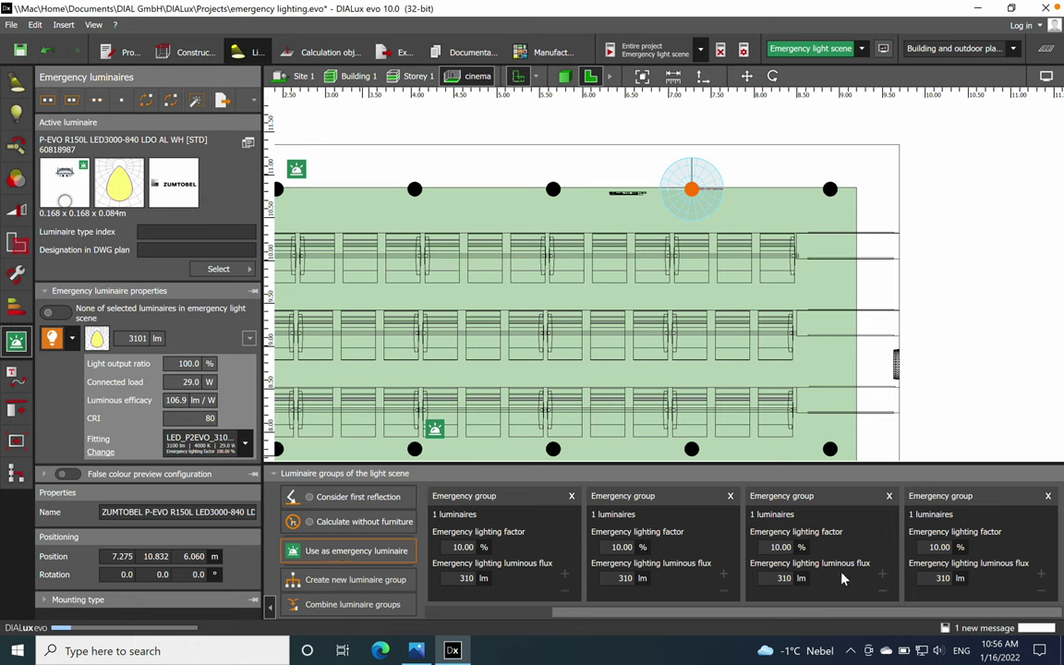
{"action": "left_click", "coordinate": [356, 550]}
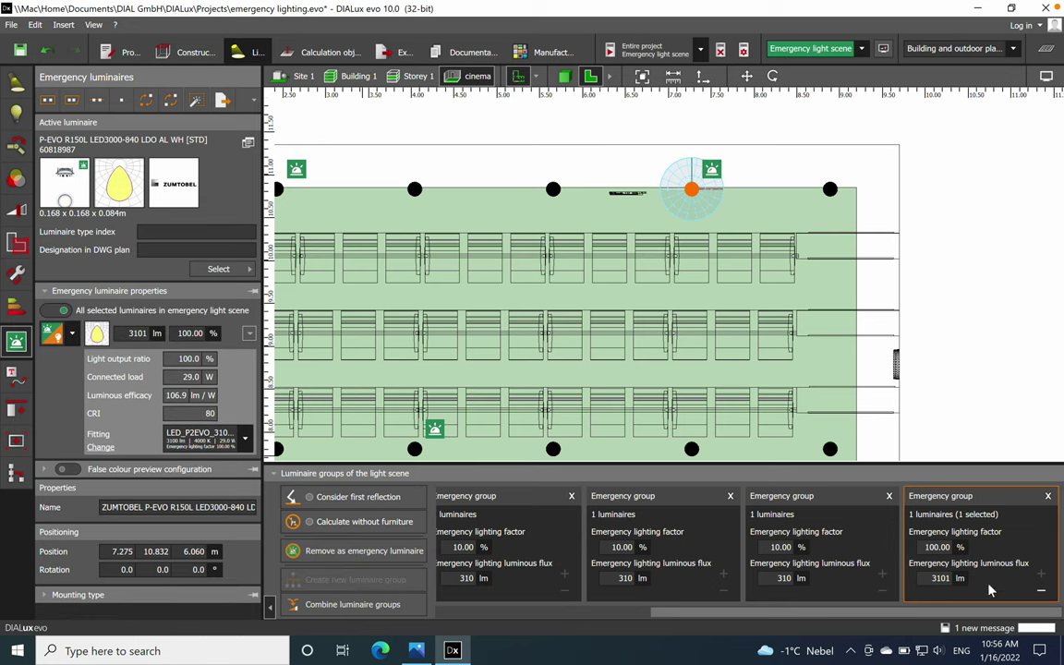
- Set the emergency lighting factor of the back-row luminaire's new group to 10 % and clear the selection
{"action": "left_click", "coordinate": [937, 548]}
{"action": "type", "text": "10"}
{"action": "left_click", "coordinate": [965, 305]}
- Remove the third luminaire of the second row from the back as an emergency luminaire
{"action": "scroll", "coordinate": [960, 300], "scroll_direction": "down", "scroll_amount": 2}
{"action": "middle_click_drag", "start_coordinate": [958, 300], "coordinate": [950, 175]}
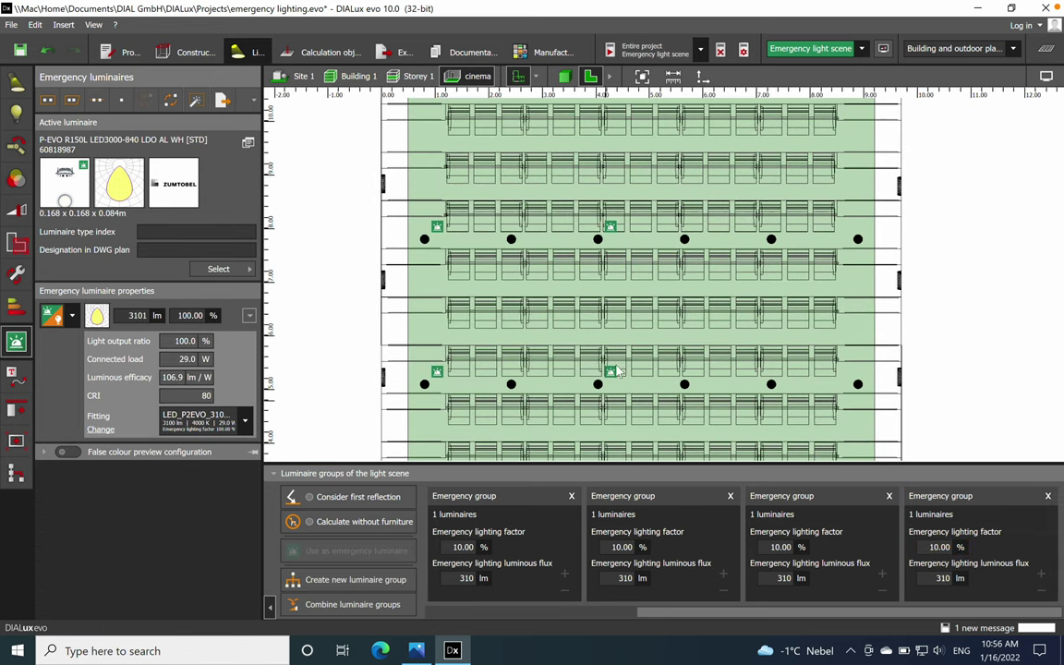
{"action": "scroll", "coordinate": [595, 248], "scroll_direction": "up", "scroll_amount": 3}
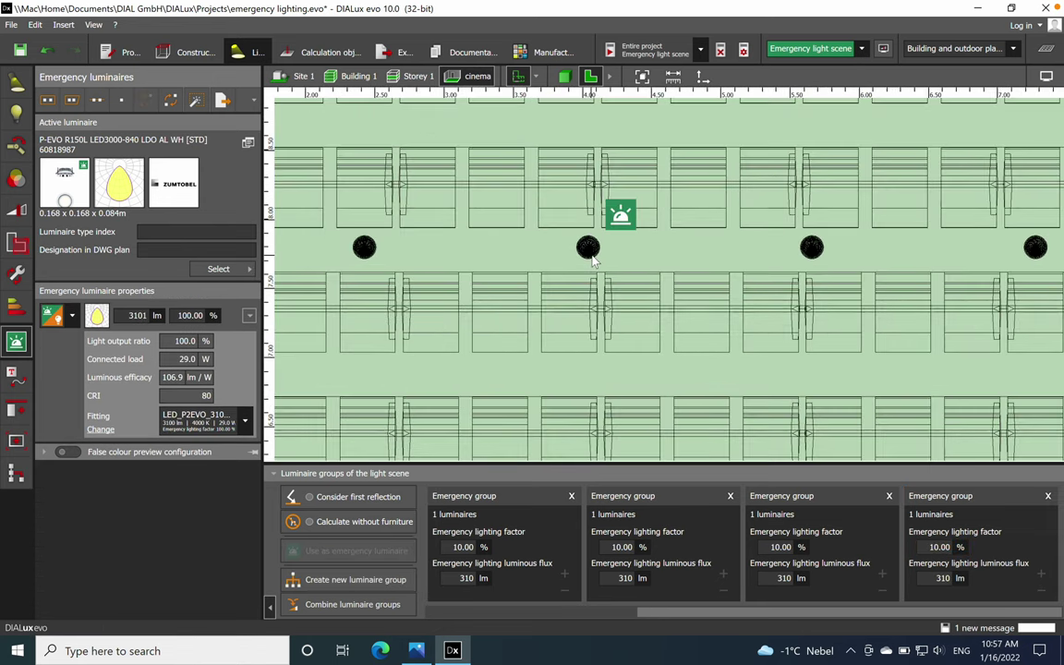
{"action": "left_click", "coordinate": [589, 248]}
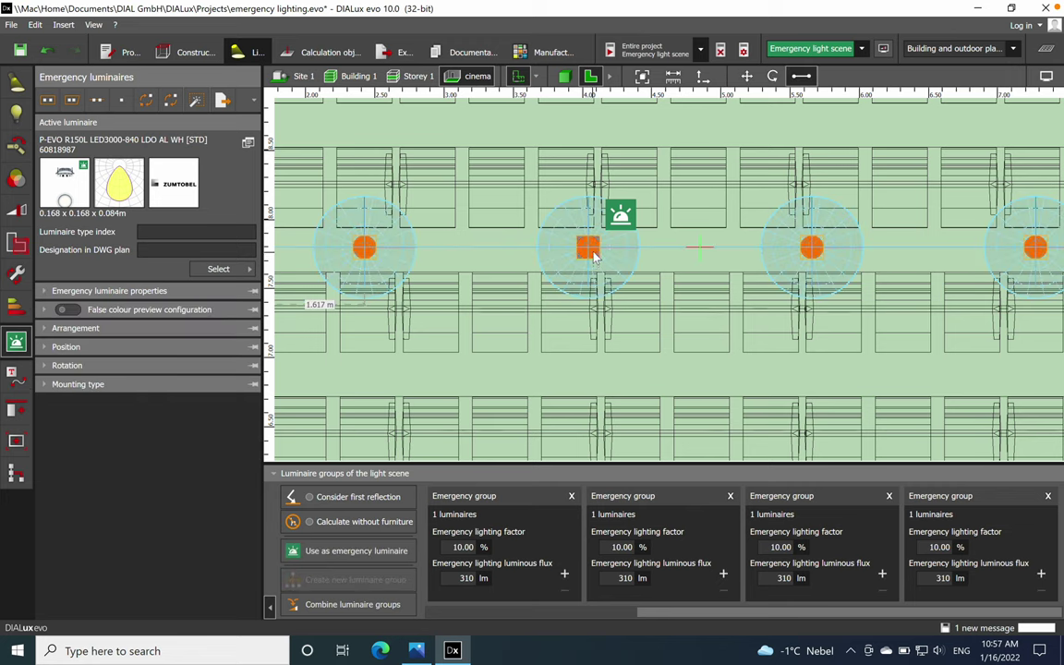
{"action": "left_click", "coordinate": [595, 256]}
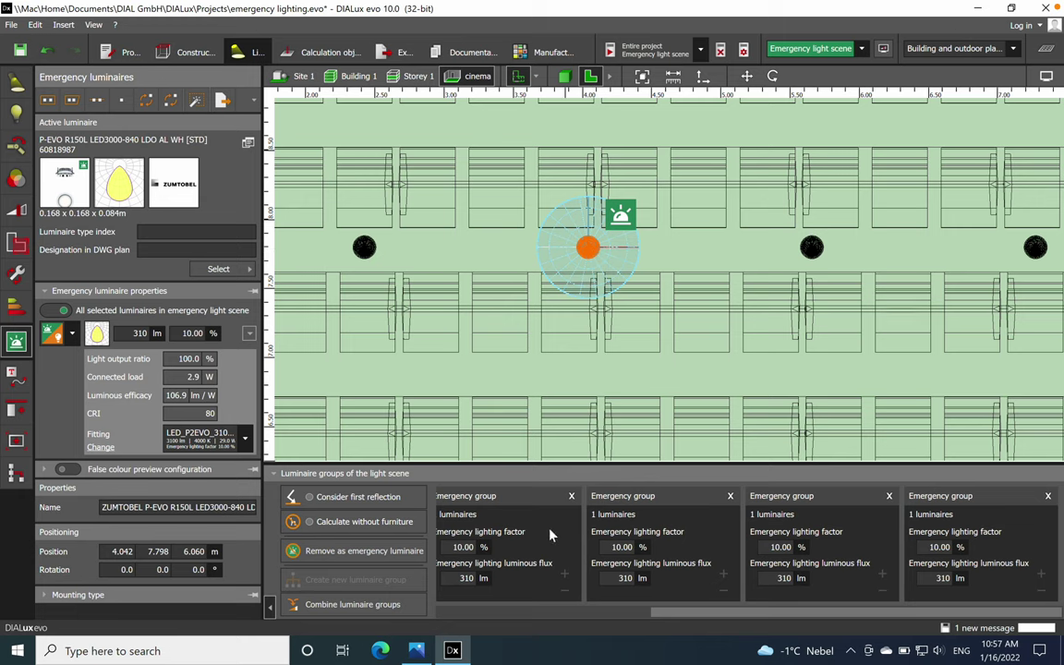
{"action": "left_click", "coordinate": [386, 551]}
- Use the fourth luminaire of the second row from the back as an emergency luminaire and check its emergency group
{"action": "scroll", "coordinate": [591, 358], "scroll_direction": "down", "scroll_amount": 3}
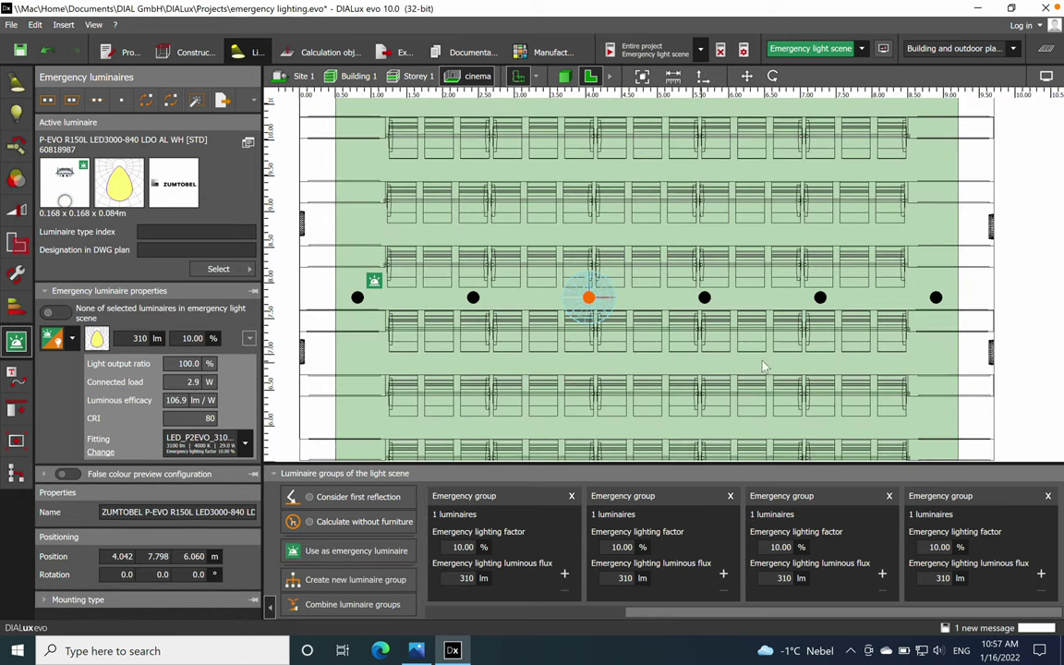
{"action": "scroll", "coordinate": [725, 323], "scroll_direction": "down", "scroll_amount": 3}
{"action": "scroll", "coordinate": [727, 328], "scroll_direction": "up", "scroll_amount": 2}
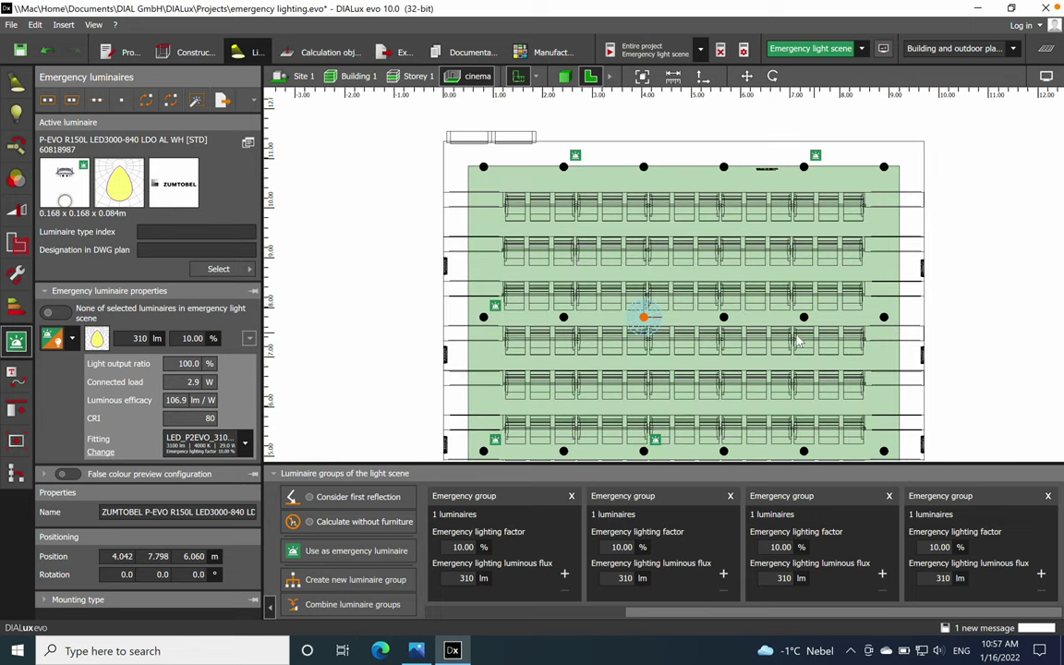
{"action": "scroll", "coordinate": [794, 338], "scroll_direction": "up", "scroll_amount": 1}
{"action": "scroll", "coordinate": [791, 336], "scroll_direction": "up", "scroll_amount": 1}
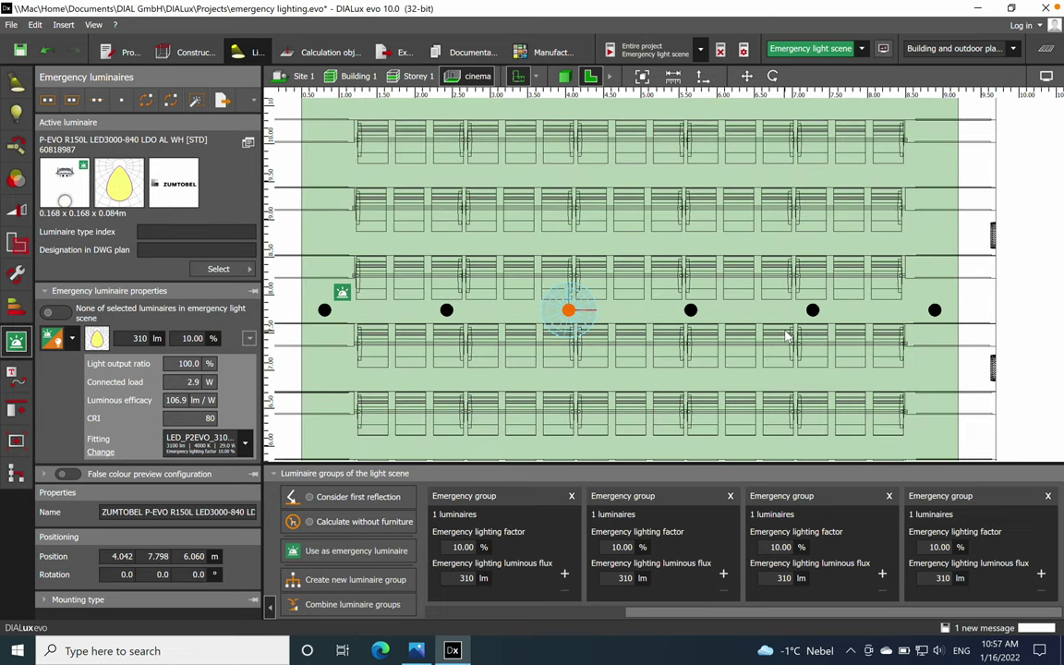
{"action": "left_click", "coordinate": [693, 312]}
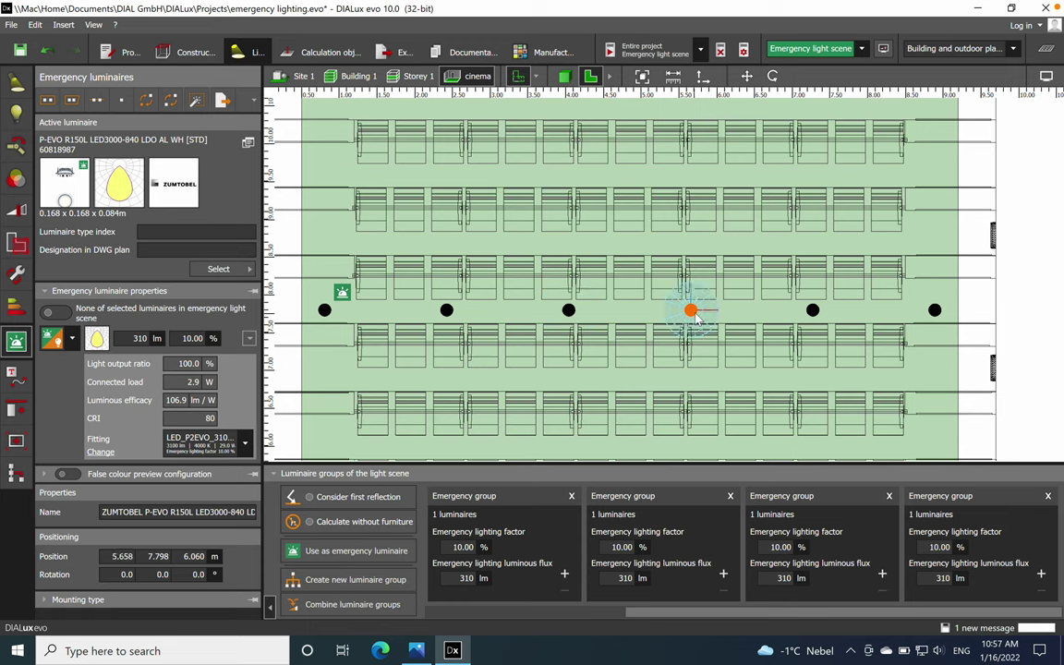
{"action": "left_click", "coordinate": [356, 551]}
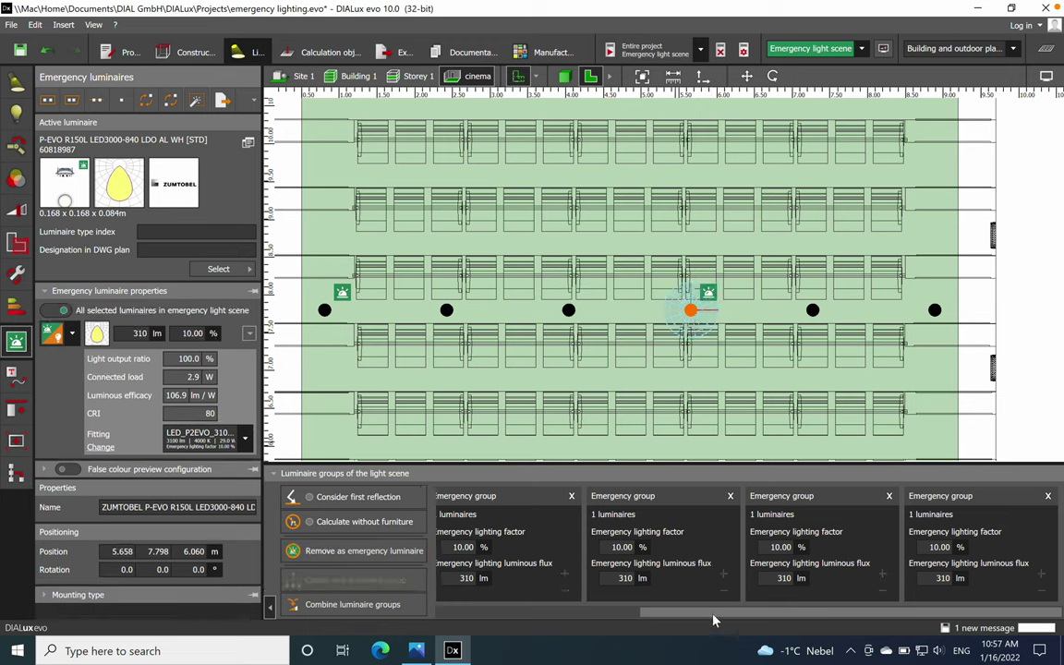
{"action": "left_click_drag", "start_coordinate": [708, 612], "coordinate": [454, 615]}
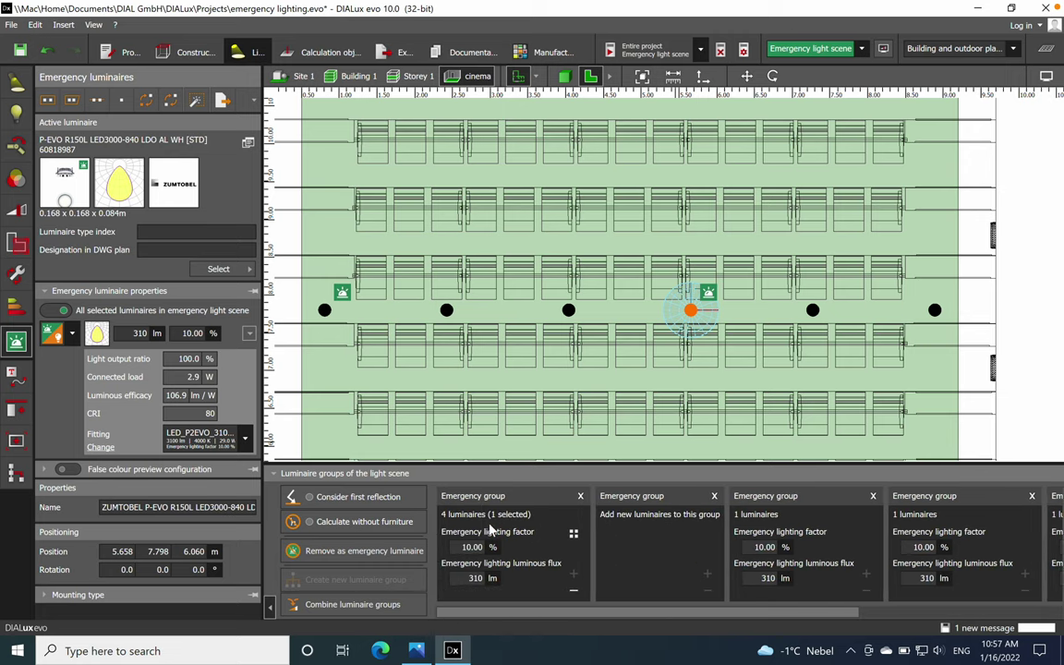
{"action": "scroll", "coordinate": [808, 318], "scroll_direction": "down", "scroll_amount": 3}
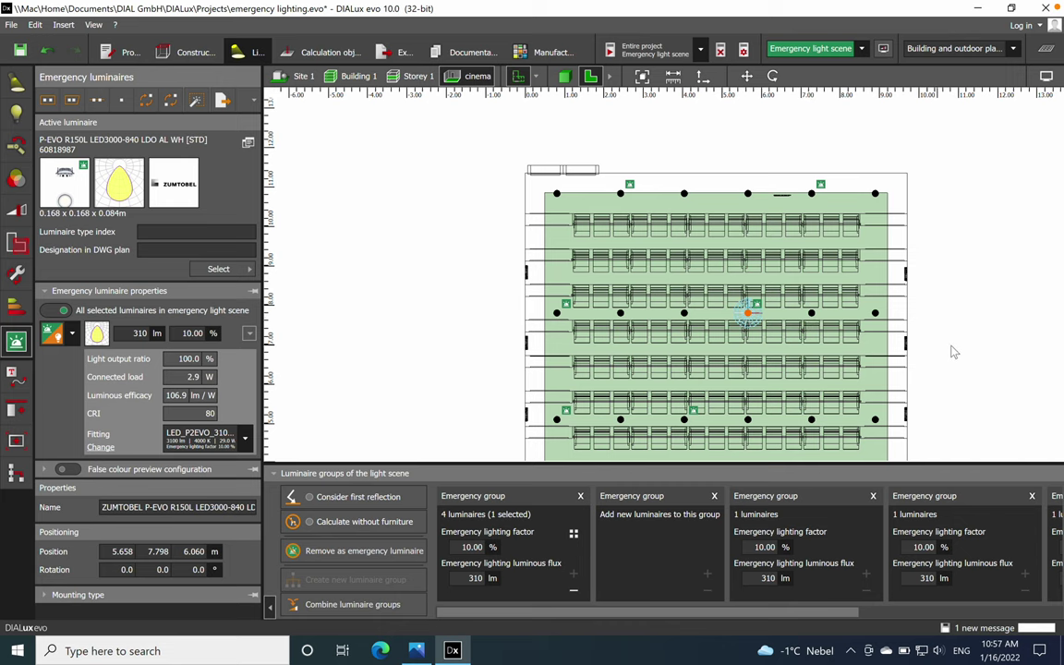
- Use the fourth luminaire of the third row from the back as an emergency luminaire
{"action": "left_click_drag", "start_coordinate": [982, 353], "coordinate": [945, 203]}
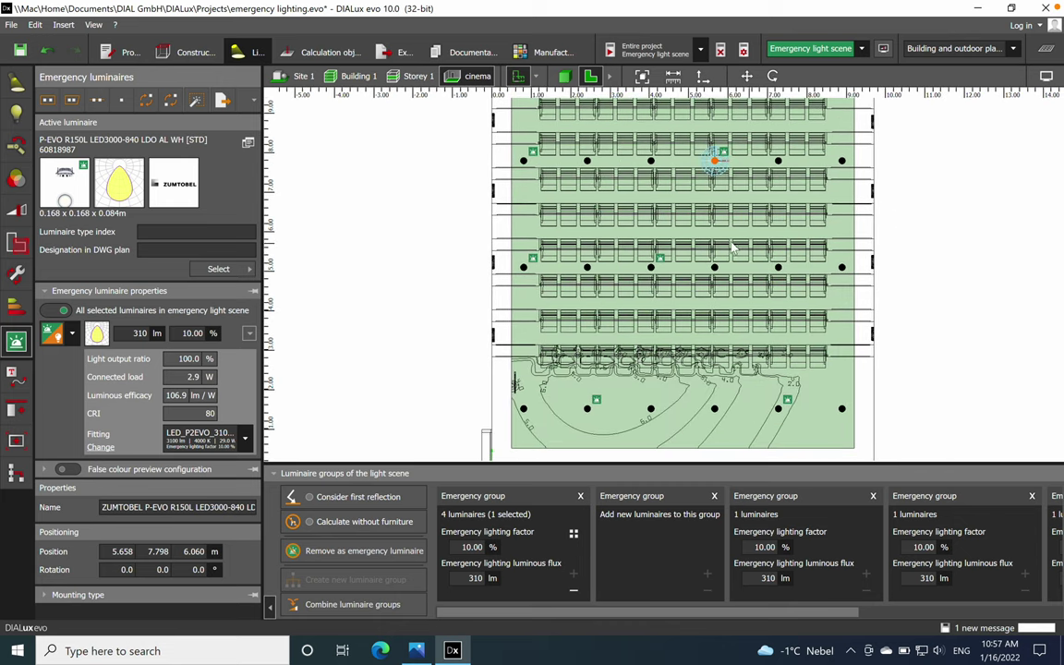
{"action": "scroll", "coordinate": [731, 249], "scroll_direction": "up", "scroll_amount": 3}
{"action": "scroll", "coordinate": [731, 249], "scroll_direction": "up", "scroll_amount": 3}
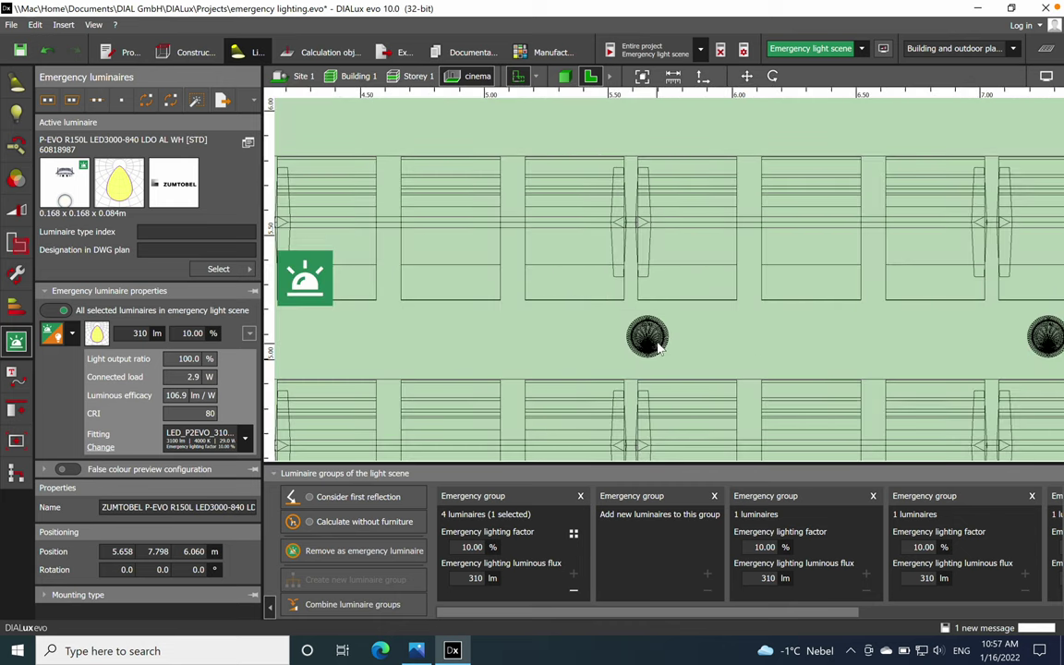
{"action": "left_click", "coordinate": [660, 344]}
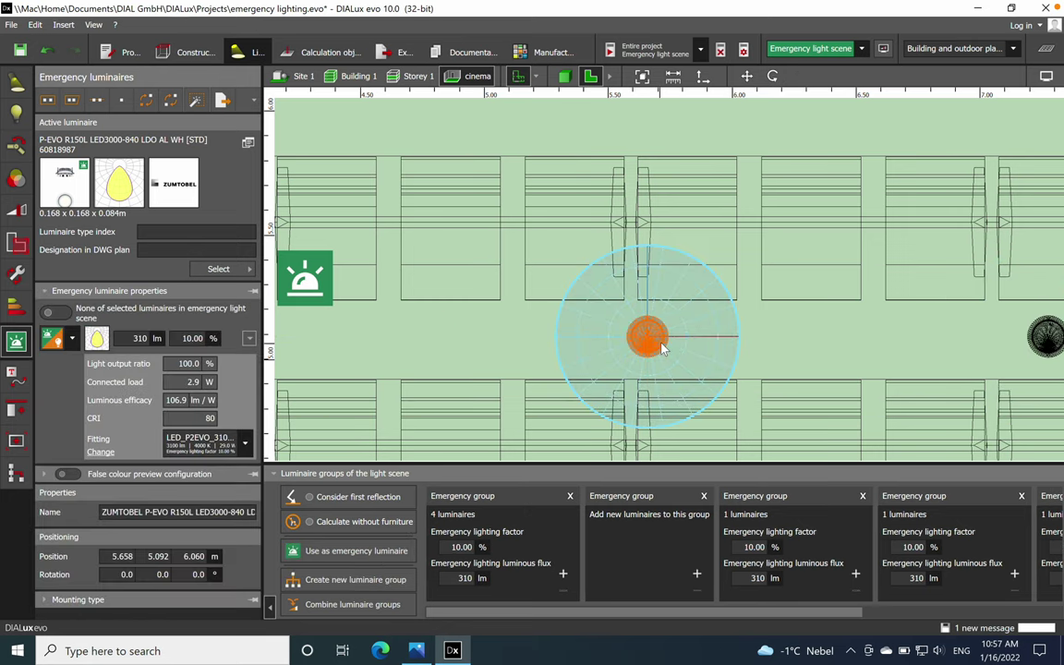
{"action": "left_click", "coordinate": [370, 550]}
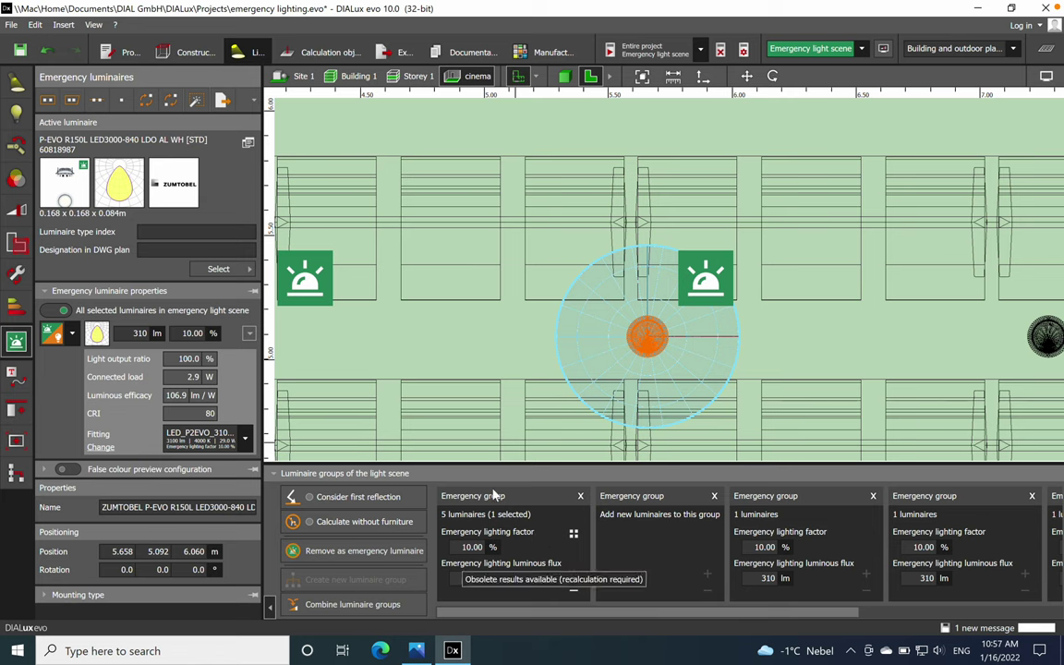
- Remove the third luminaire of the third row from the back as an emergency luminaire
{"action": "scroll", "coordinate": [637, 386], "scroll_direction": "down", "scroll_amount": 1}
{"action": "left_click", "coordinate": [312, 348]}
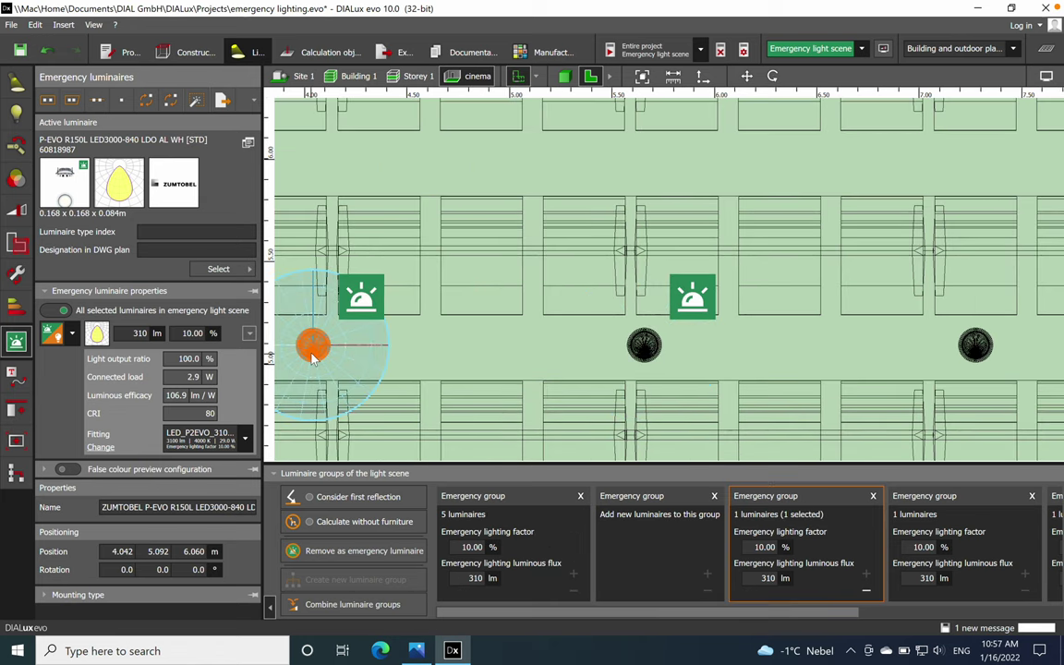
{"action": "left_click", "coordinate": [334, 551]}
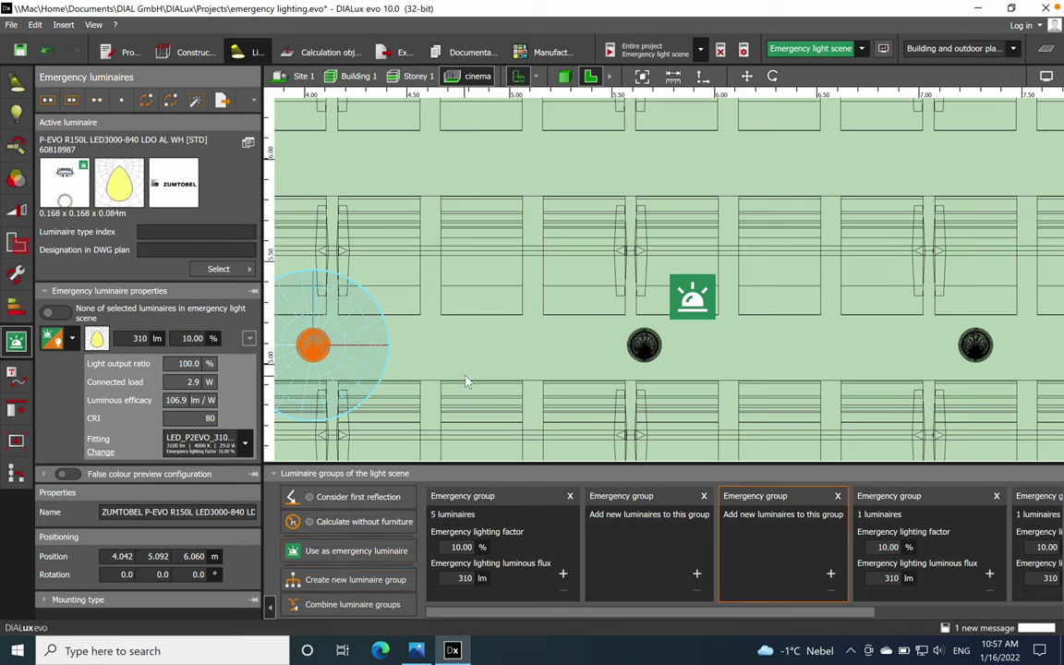
- Delete the two empty emergency groups and clear the luminaire selection
{"action": "left_click", "coordinate": [822, 511]}
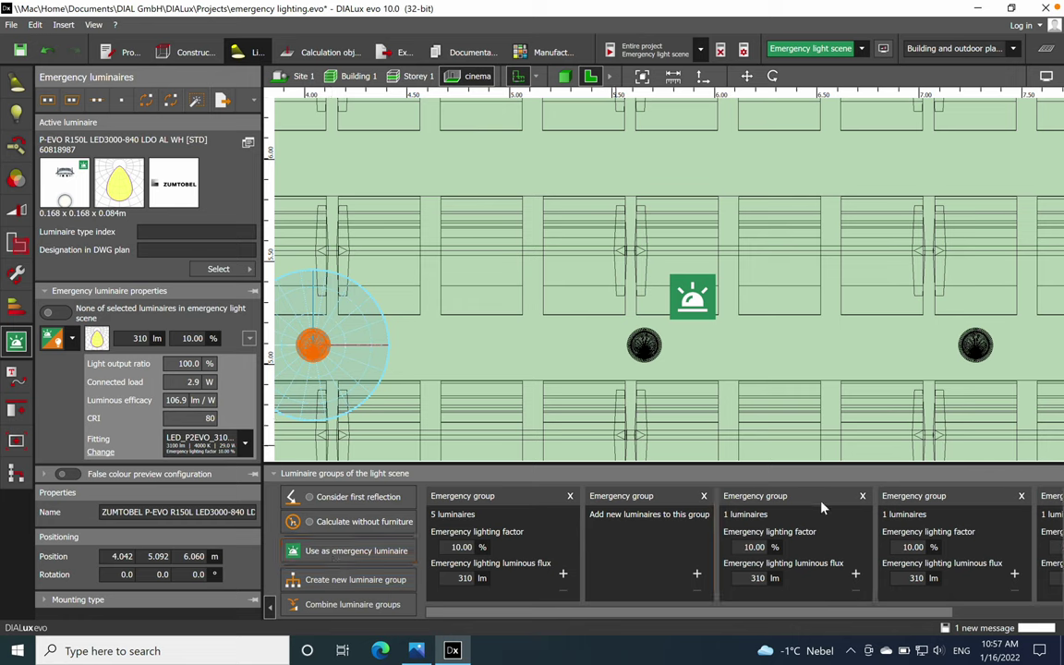
{"action": "left_click", "coordinate": [704, 496]}
{"action": "scroll", "coordinate": [554, 342], "scroll_direction": "down", "scroll_amount": 4}
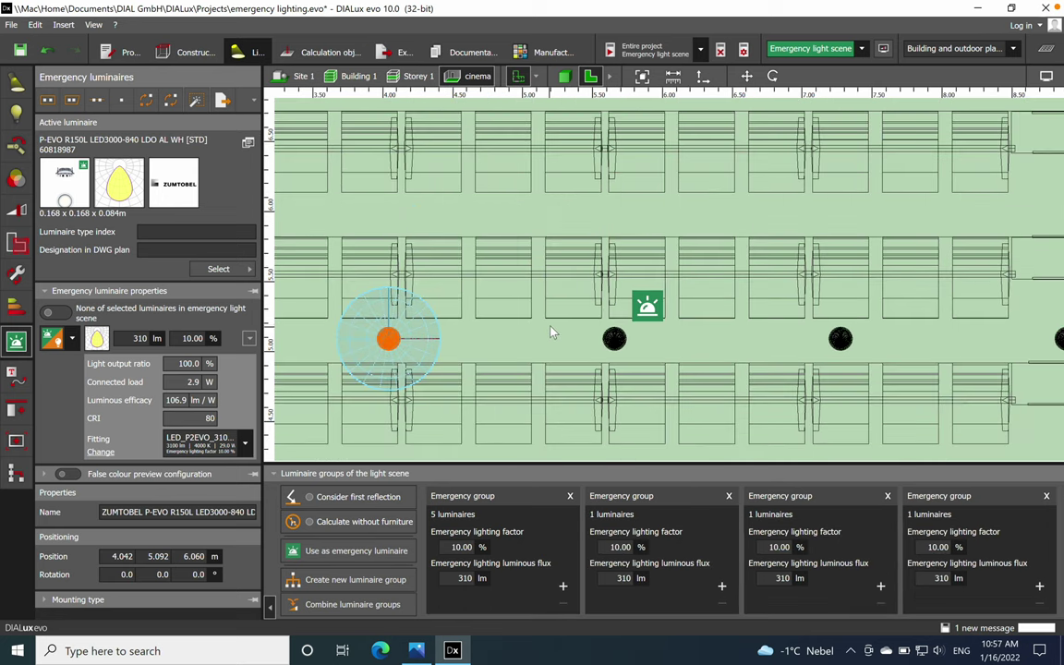
{"action": "left_click", "coordinate": [940, 362]}
{"action": "scroll", "coordinate": [915, 369], "scroll_direction": "down", "scroll_amount": 3}
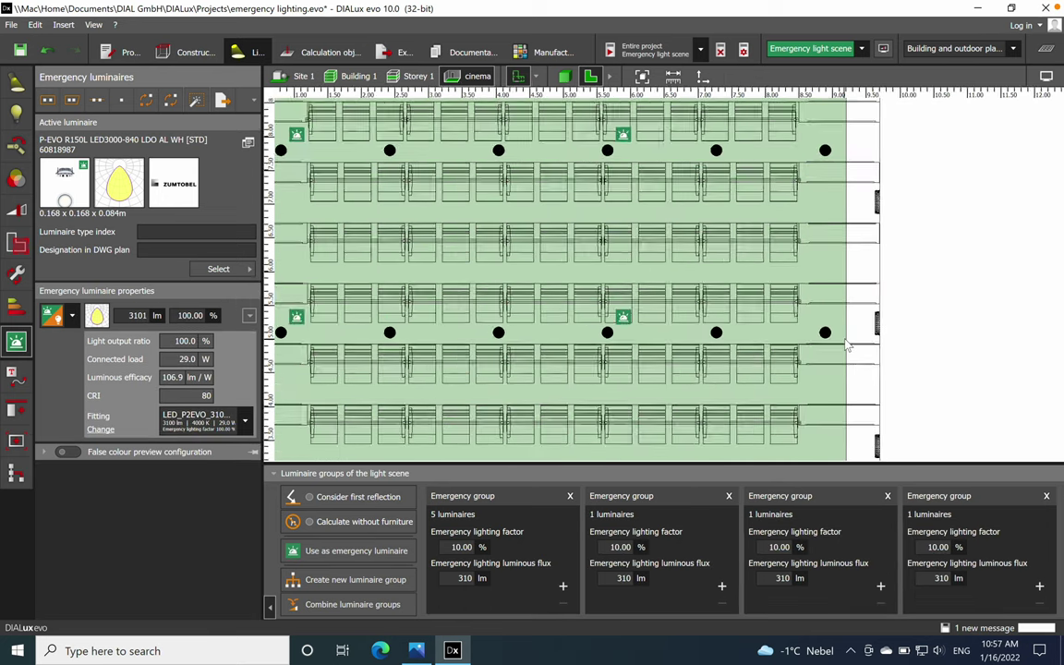
{"action": "middle_click_drag", "start_coordinate": [905, 328], "coordinate": [836, 312]}
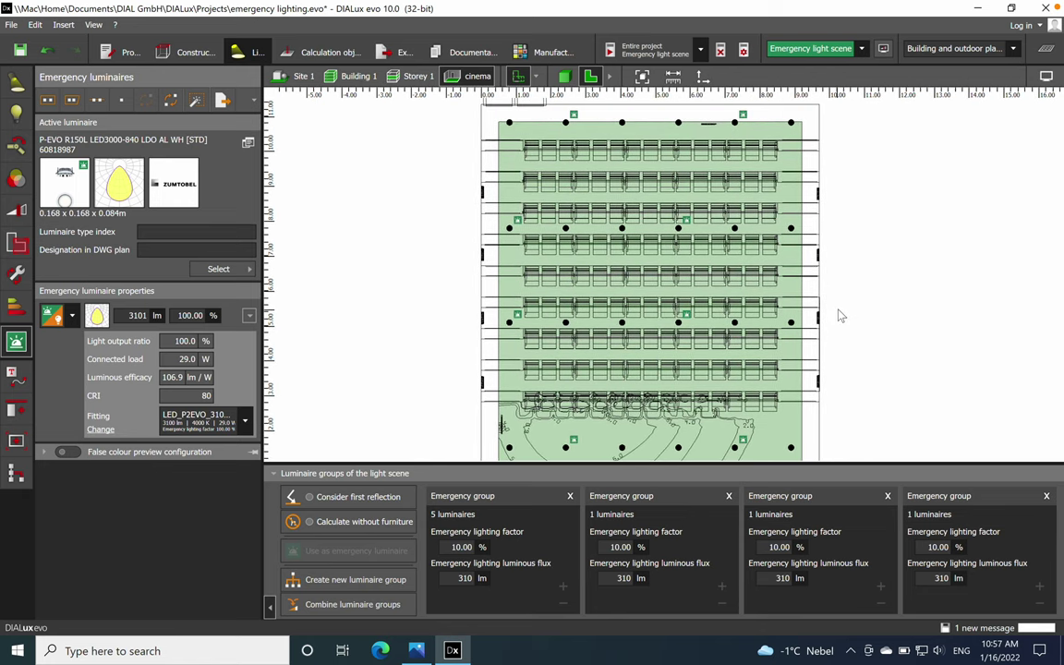
- Calculate the emergency light scene for the entire project and locate the anti-panic surface's minimum illuminance points
{"action": "left_click", "coordinate": [634, 53]}
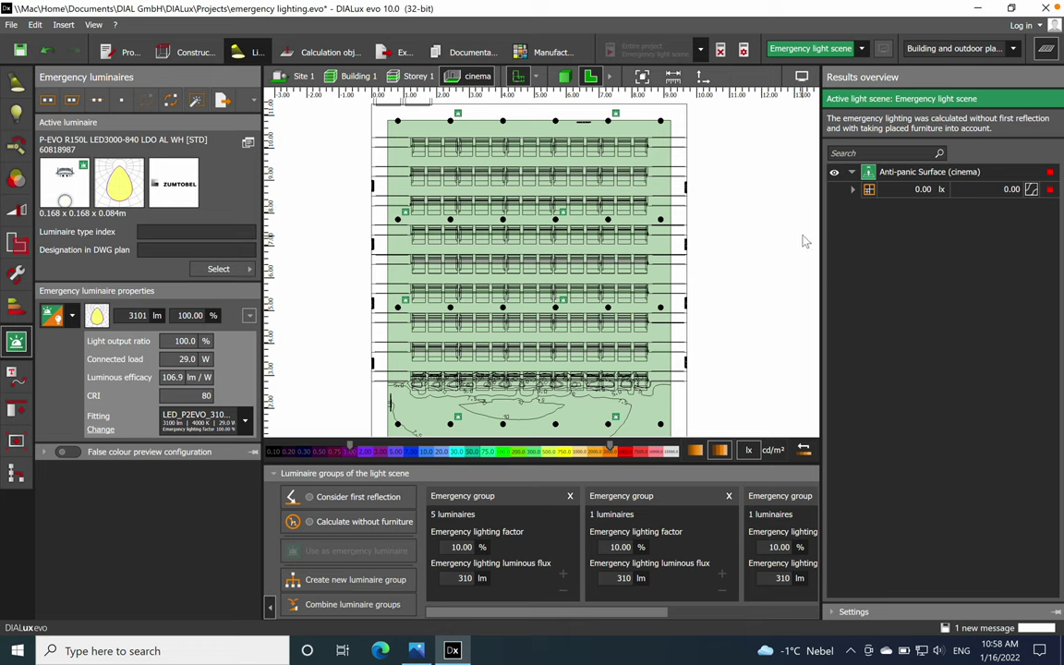
{"action": "left_click", "coordinate": [851, 190]}
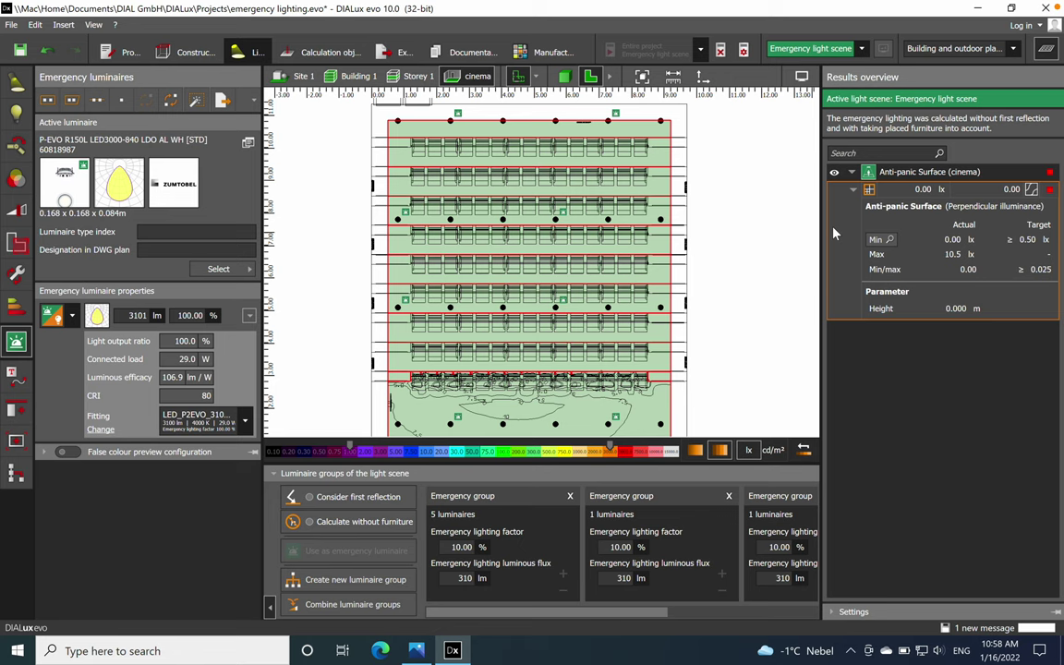
{"action": "left_click", "coordinate": [889, 239]}
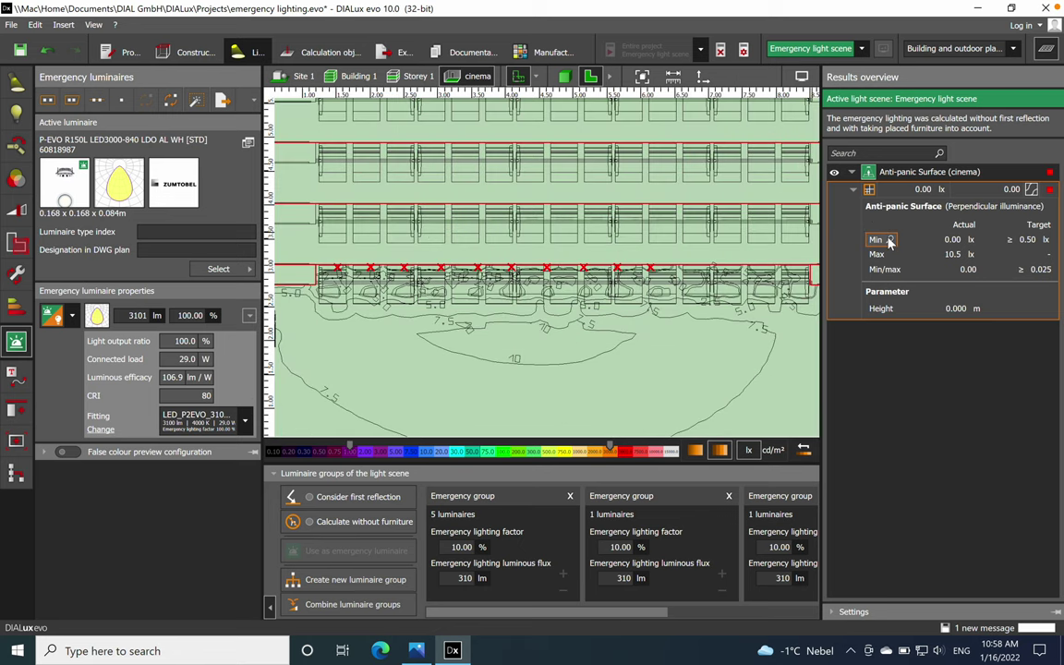
- Examine the anti-panic surface's isolines and minimum points around the front seat row in the floor plan
{"action": "scroll", "coordinate": [457, 320], "scroll_direction": "down", "scroll_amount": 3}
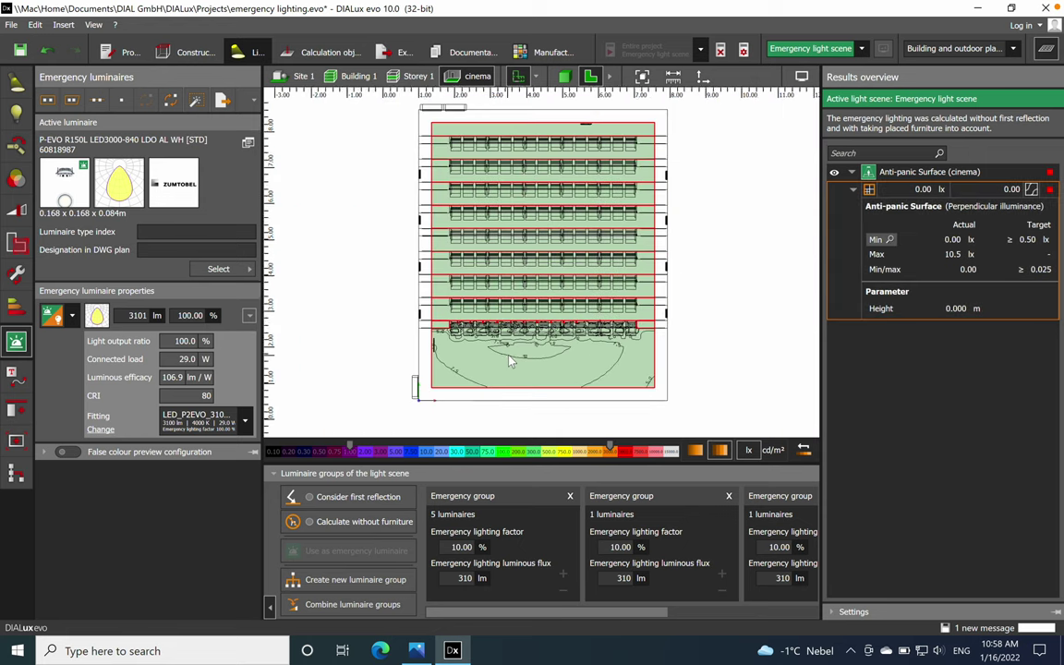
{"action": "scroll", "coordinate": [529, 238], "scroll_direction": "up", "scroll_amount": 2}
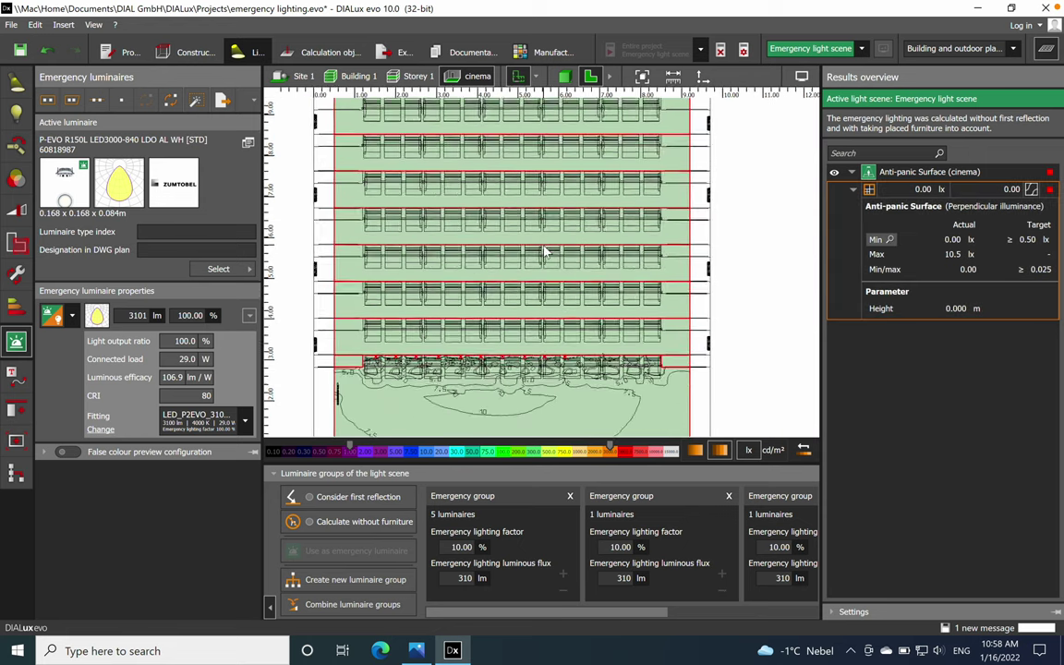
{"action": "scroll", "coordinate": [510, 251], "scroll_direction": "down", "scroll_amount": 2}
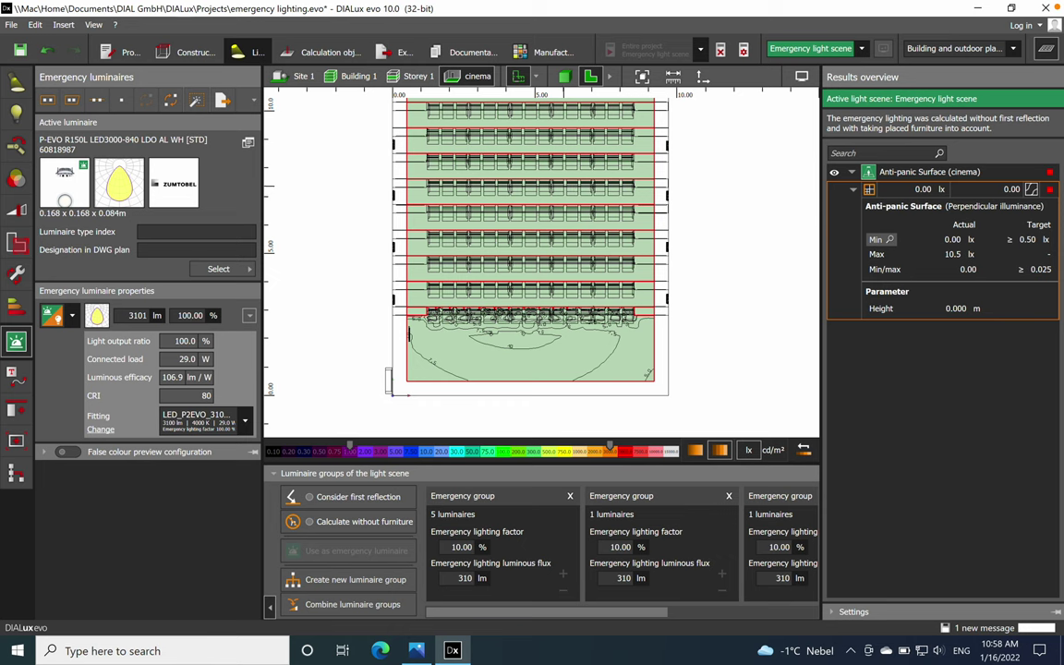
{"action": "middle_click_drag", "start_coordinate": [575, 199], "coordinate": [569, 304]}
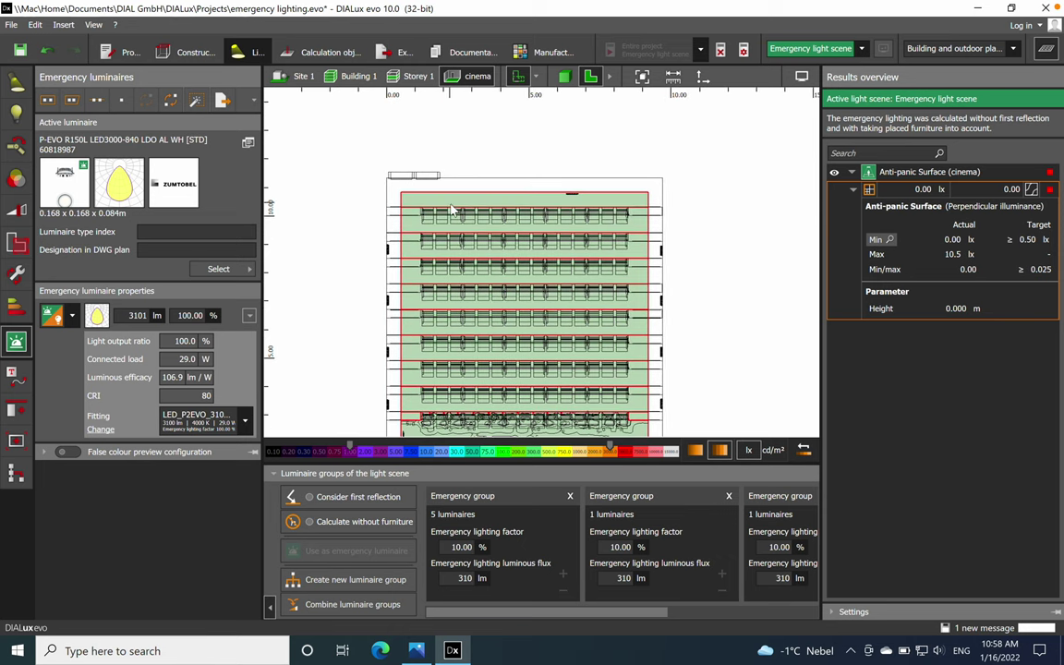
{"action": "left_click", "coordinate": [851, 174]}
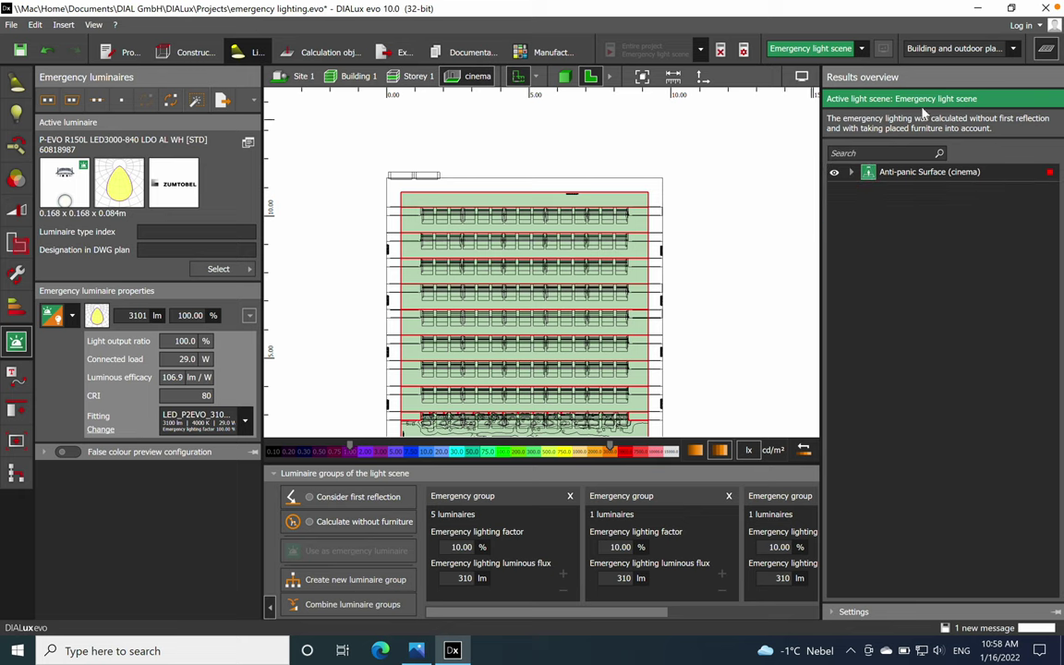
{"action": "scroll", "coordinate": [654, 318], "scroll_direction": "up", "scroll_amount": 3}
{"action": "scroll", "coordinate": [619, 237], "scroll_direction": "down", "scroll_amount": 3}
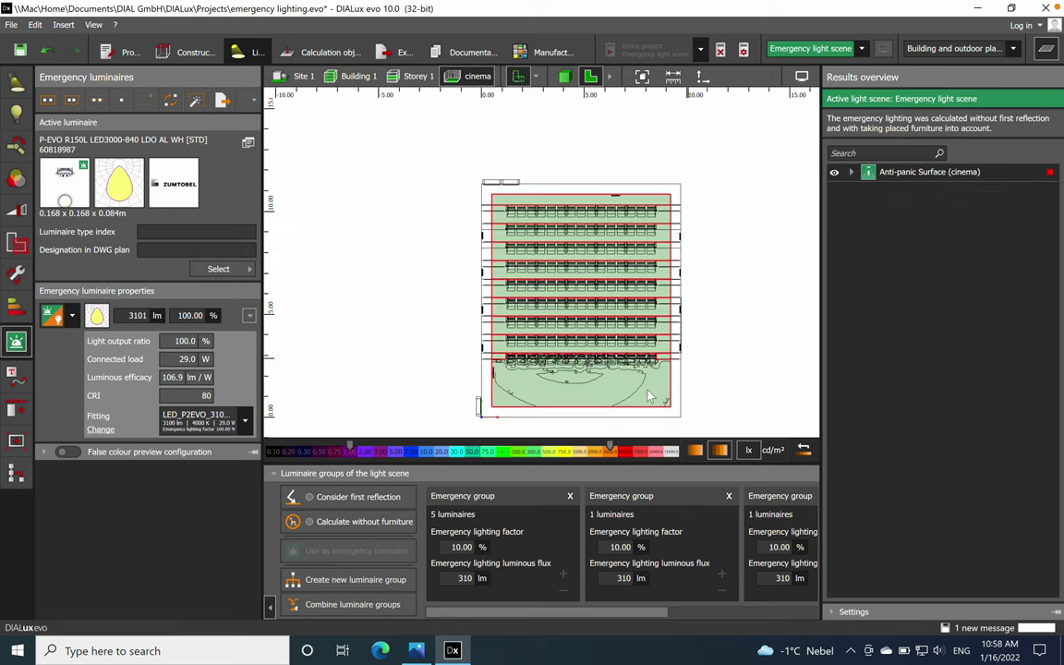
{"action": "scroll", "coordinate": [565, 409], "scroll_direction": "up", "scroll_amount": 3}
{"action": "scroll", "coordinate": [554, 388], "scroll_direction": "up", "scroll_amount": 2}
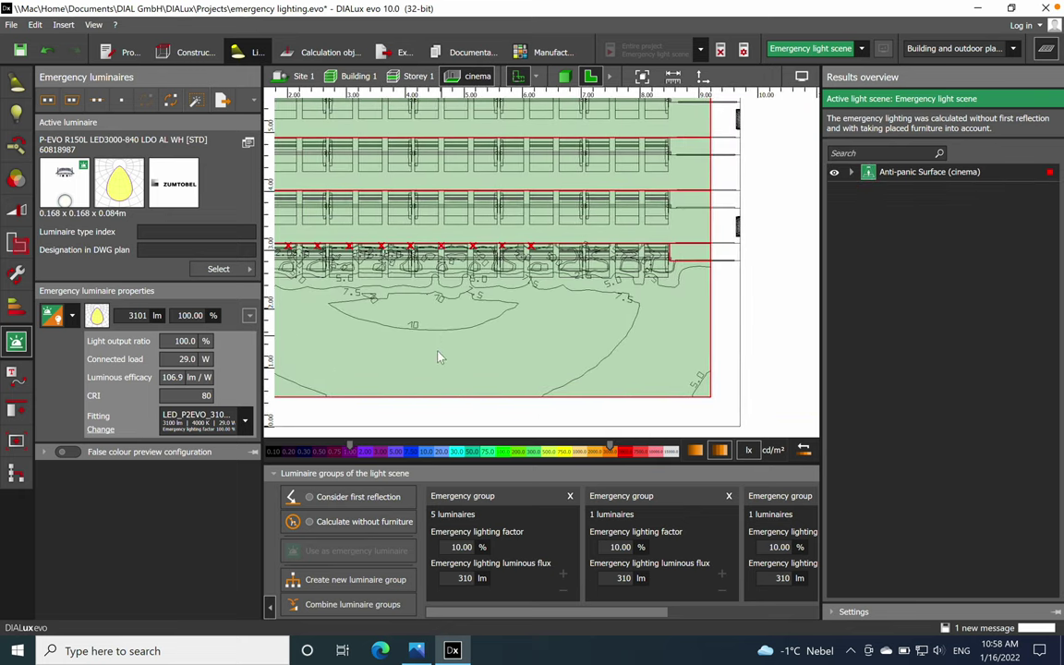
{"action": "scroll", "coordinate": [497, 342], "scroll_direction": "up", "scroll_amount": 2}
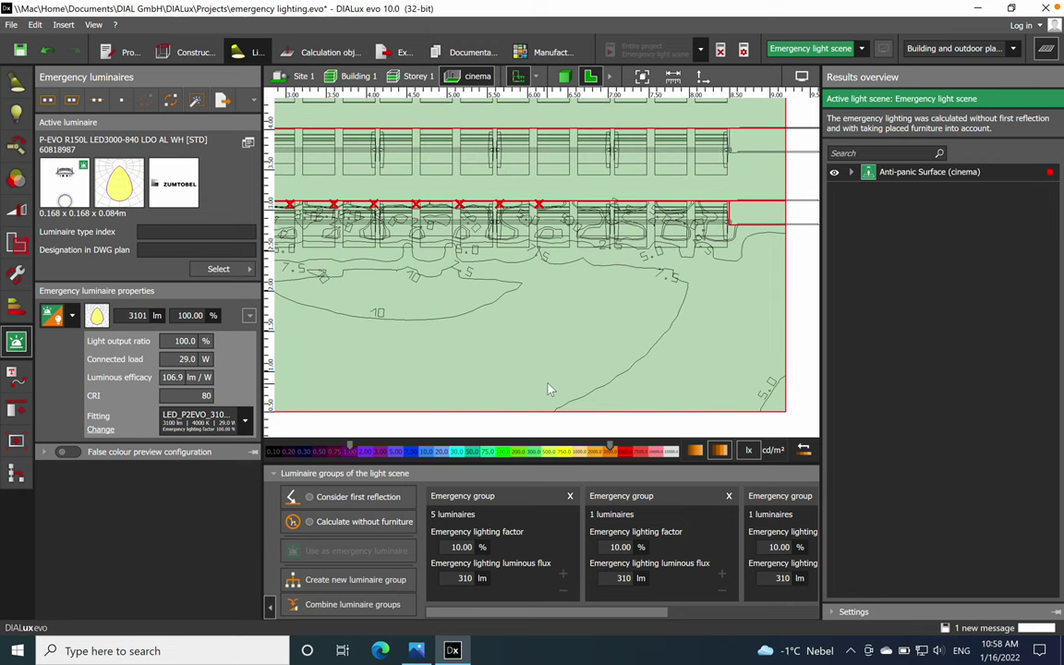
{"action": "scroll", "coordinate": [493, 346], "scroll_direction": "down", "scroll_amount": 2}
{"action": "scroll", "coordinate": [503, 330], "scroll_direction": "down", "scroll_amount": 2}
{"action": "scroll", "coordinate": [495, 323], "scroll_direction": "up", "scroll_amount": 4}
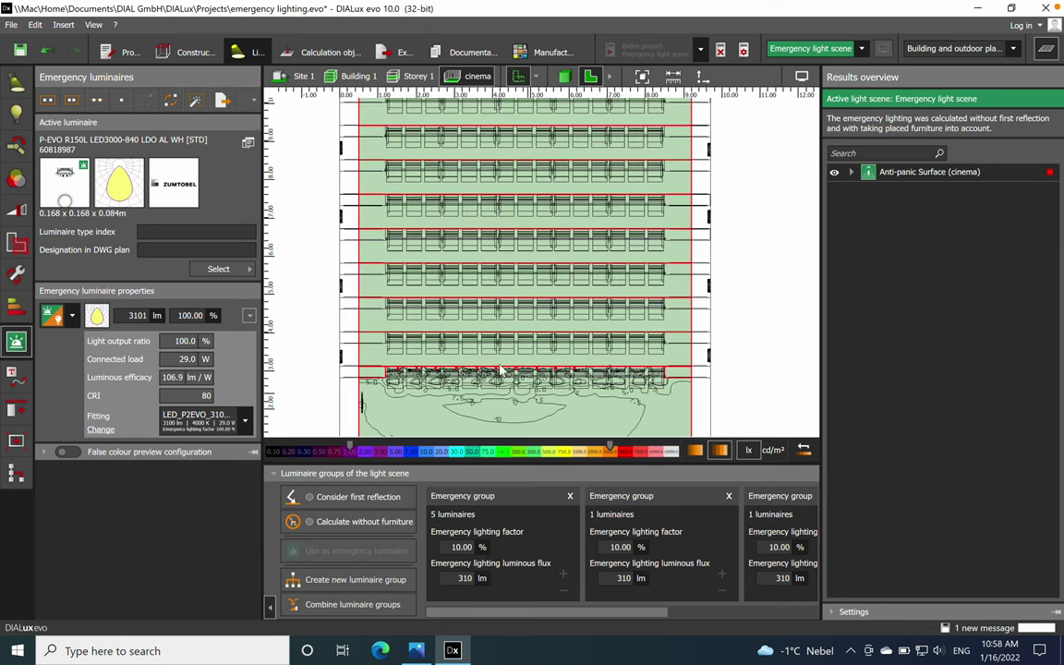
{"action": "scroll", "coordinate": [407, 288], "scroll_direction": "down", "scroll_amount": 3}
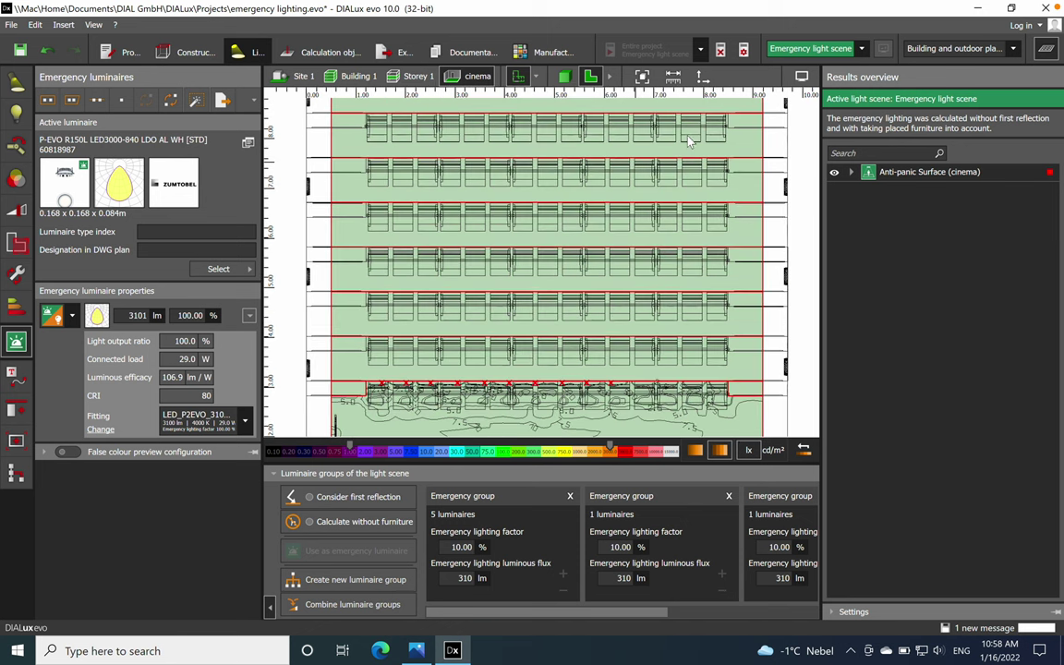
- Compare the anti-panic surface's actual minimum and min/max values with their targets and review the seat rows in plan
{"action": "left_click", "coordinate": [850, 171]}
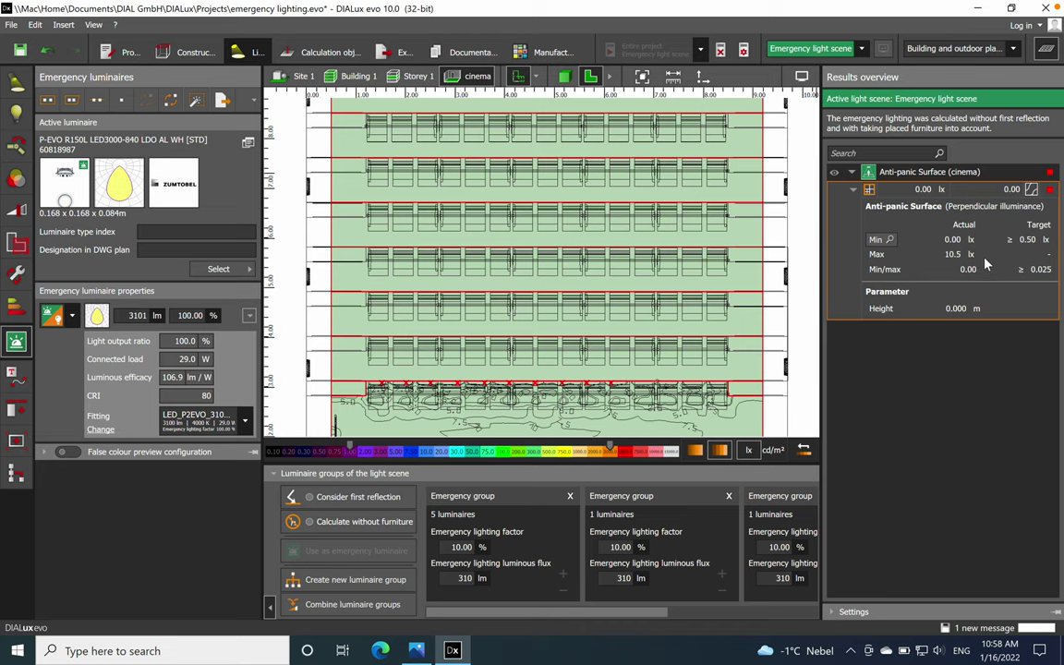
{"action": "left_click", "coordinate": [851, 173]}
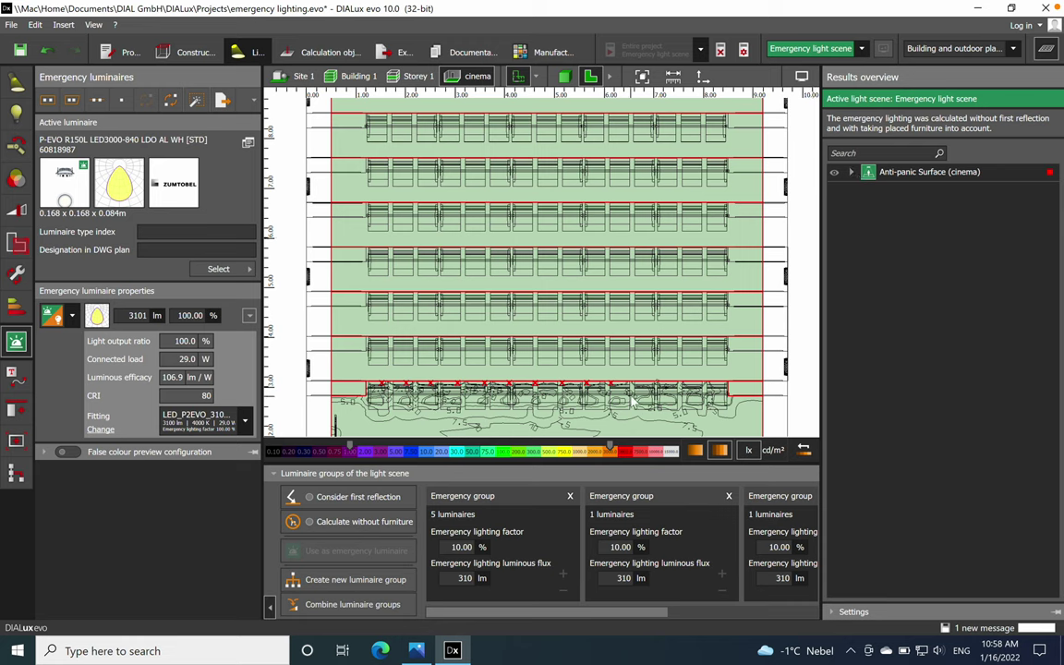
{"action": "scroll", "coordinate": [596, 395], "scroll_direction": "down", "scroll_amount": 2}
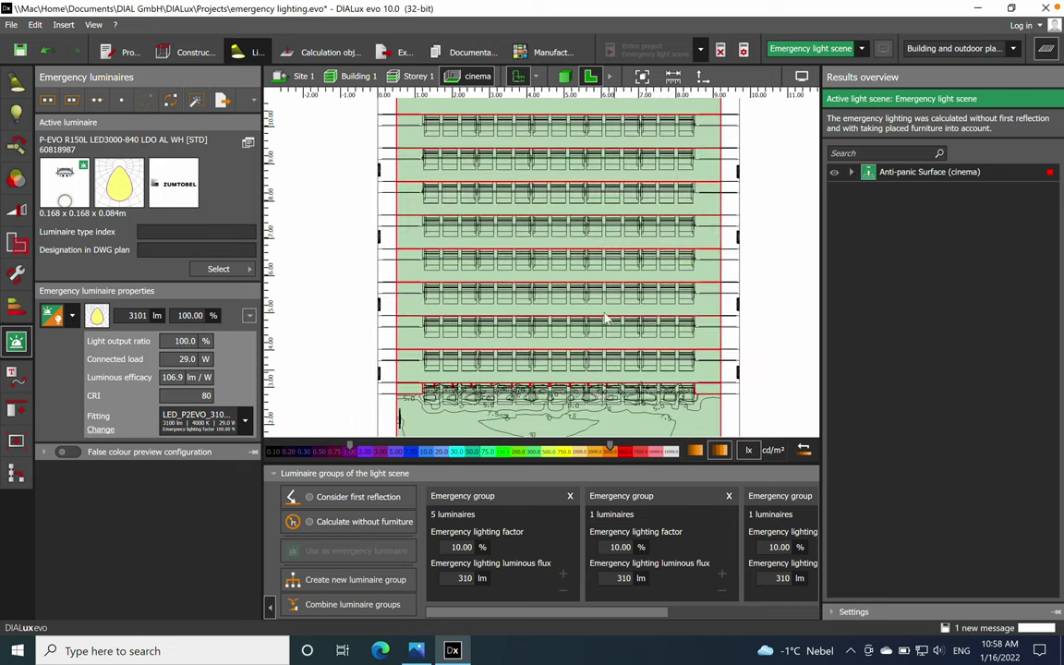
{"action": "scroll", "coordinate": [499, 226], "scroll_direction": "down", "scroll_amount": 2}
{"action": "scroll", "coordinate": [461, 166], "scroll_direction": "up", "scroll_amount": 3}
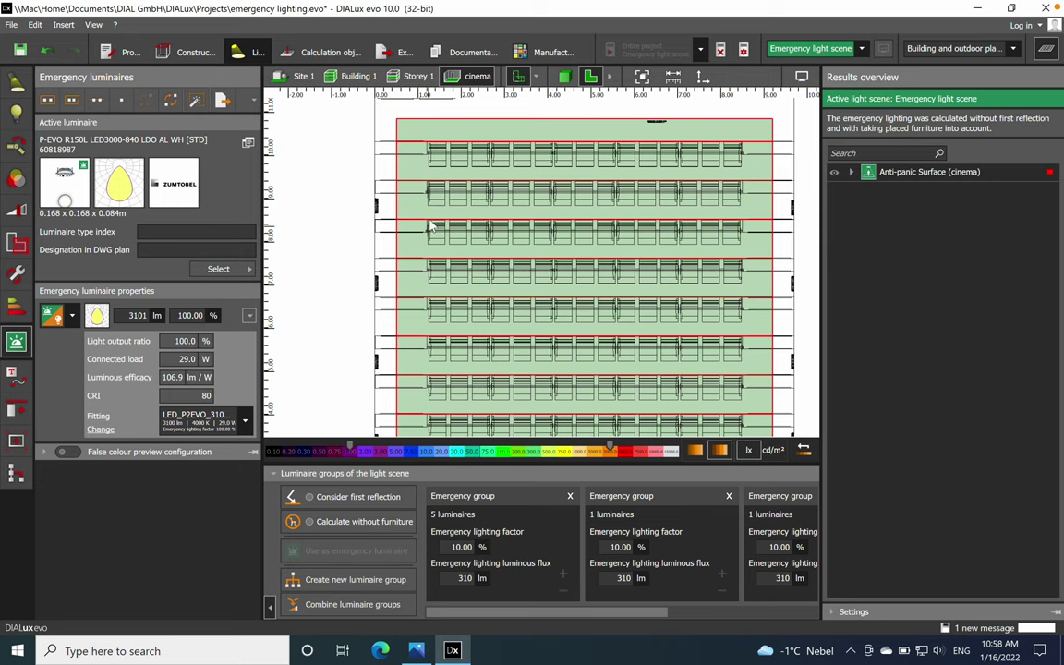
- Inspect the false-colour illuminance distribution on the anti-panic surface in 3D from several angles, then return to the floor plan
{"action": "left_click", "coordinate": [566, 78]}
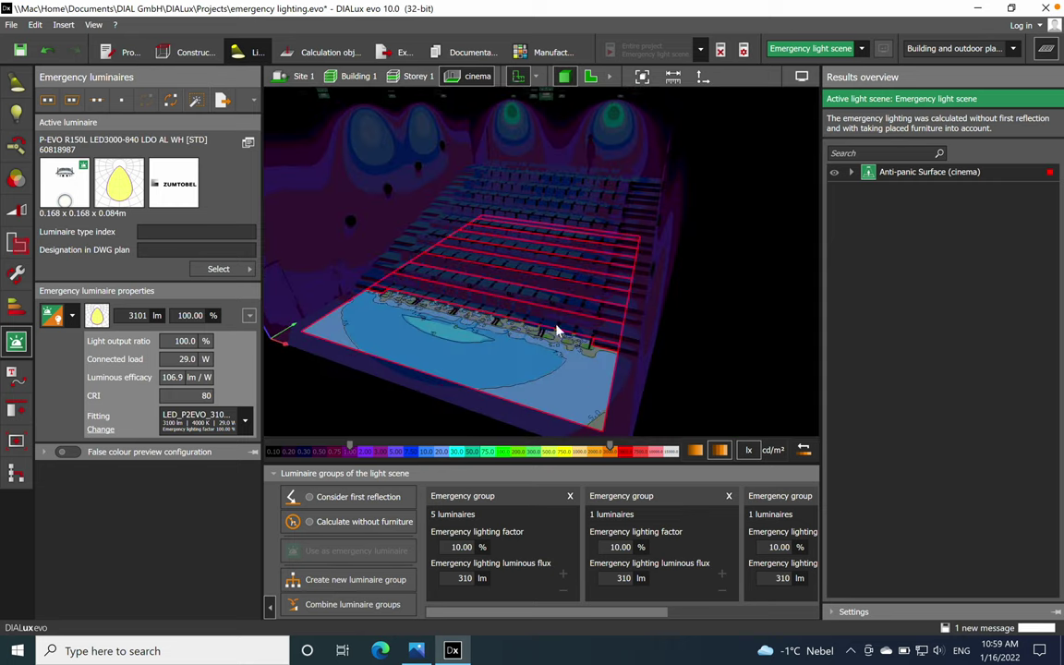
{"action": "left_click_drag", "start_coordinate": [689, 404], "coordinate": [517, 321]}
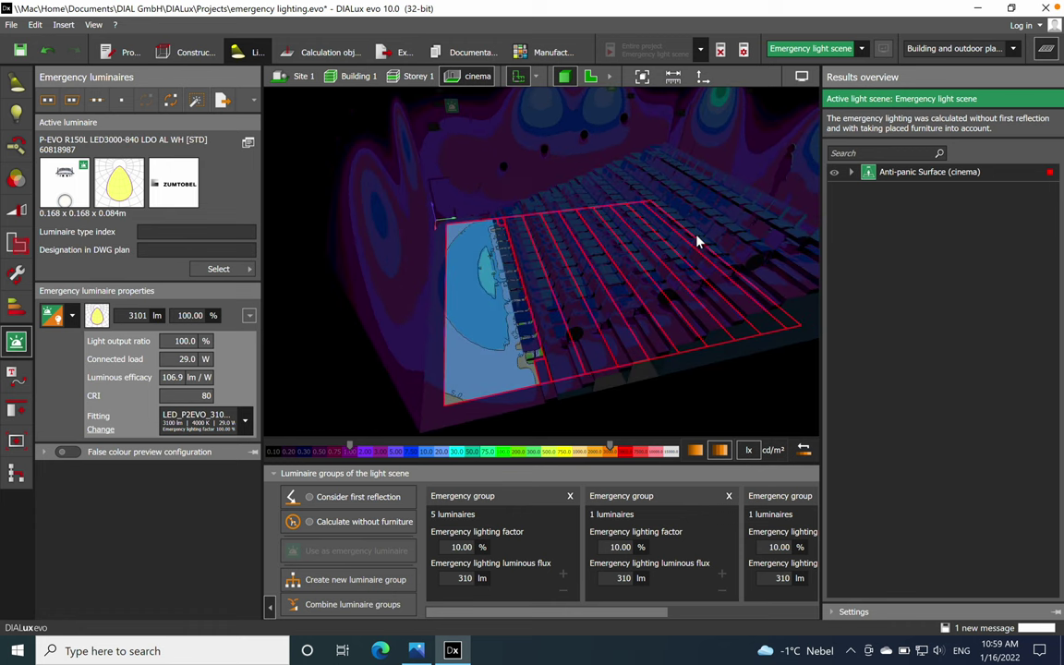
{"action": "left_click_drag", "start_coordinate": [554, 335], "coordinate": [551, 347]}
{"action": "left_click_drag", "start_coordinate": [515, 406], "coordinate": [563, 420]}
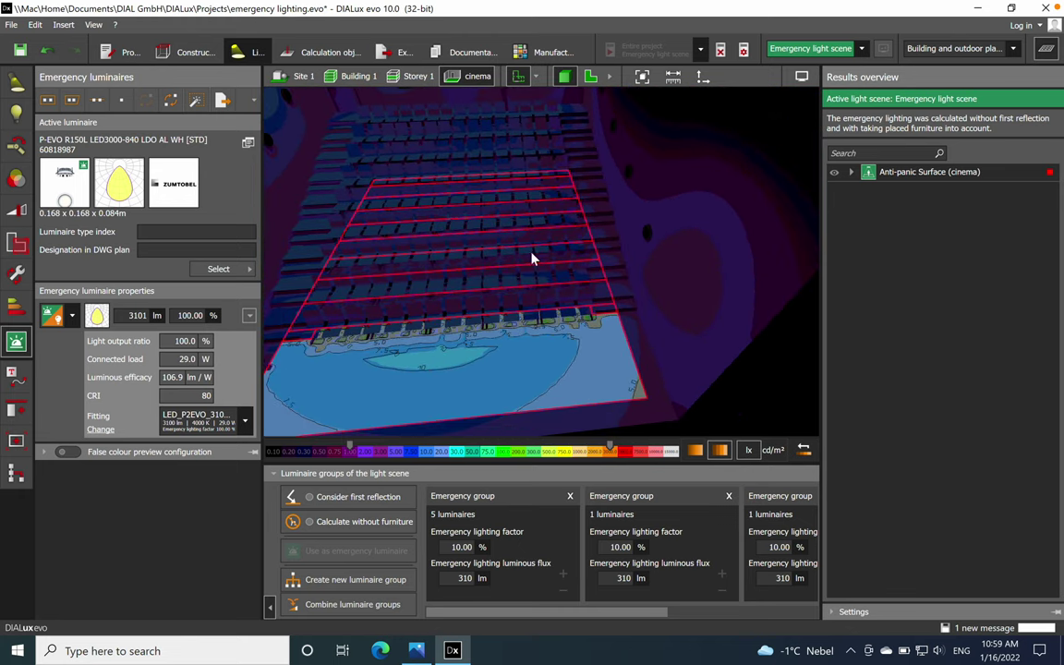
{"action": "left_click_drag", "start_coordinate": [532, 259], "coordinate": [506, 294]}
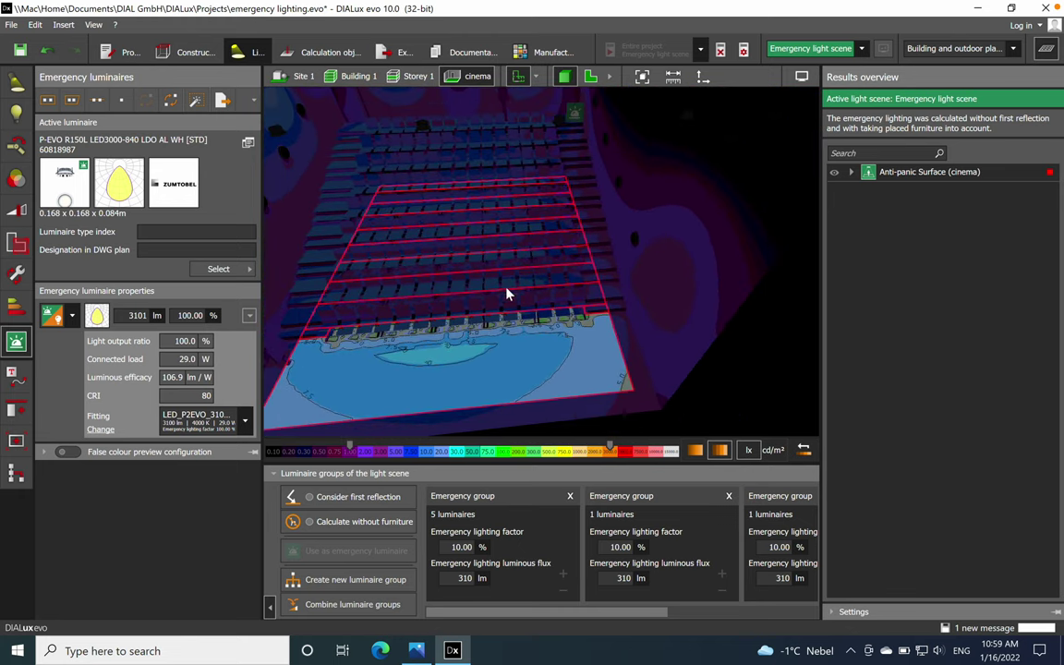
{"action": "left_click", "coordinate": [590, 76]}
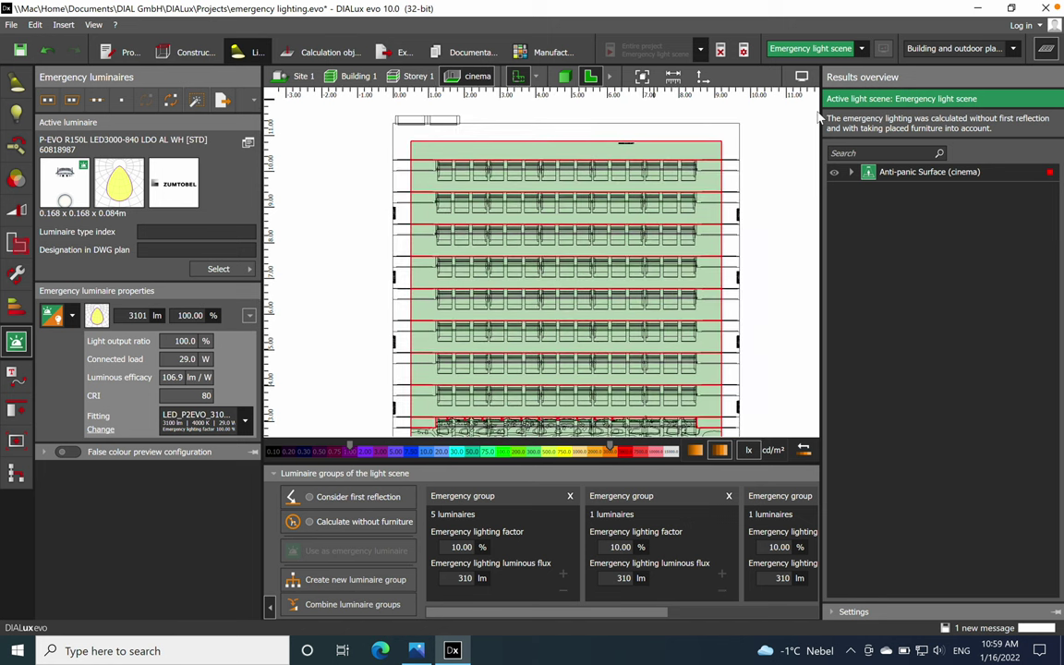
- Close the results overview, view the display options and show the cinema in 3D
{"action": "left_click", "coordinate": [1048, 51]}
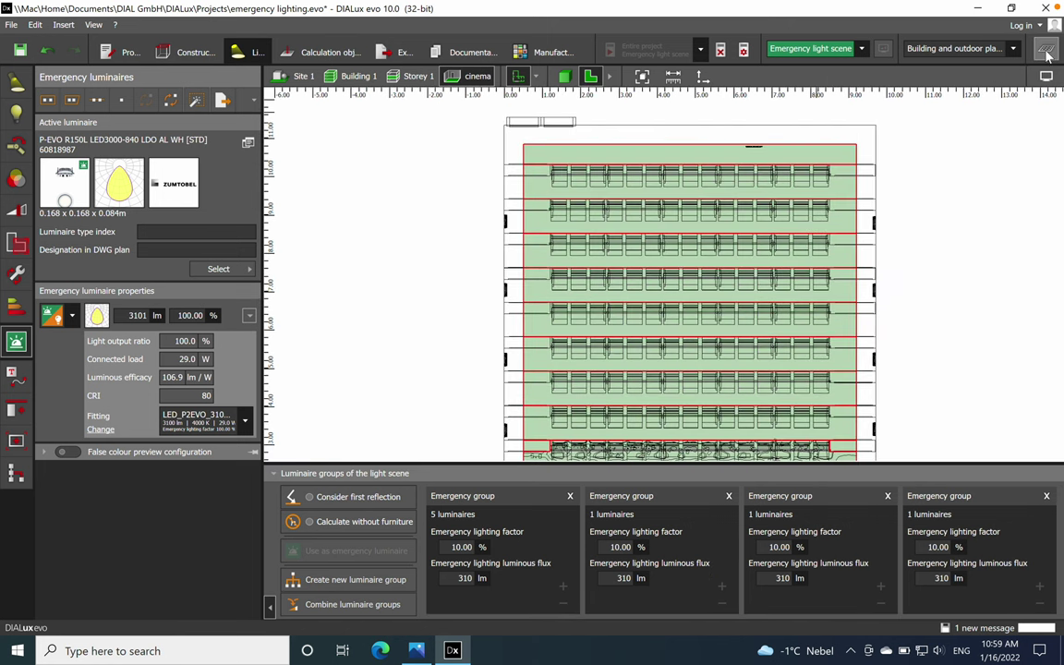
{"action": "left_click", "coordinate": [1047, 76]}
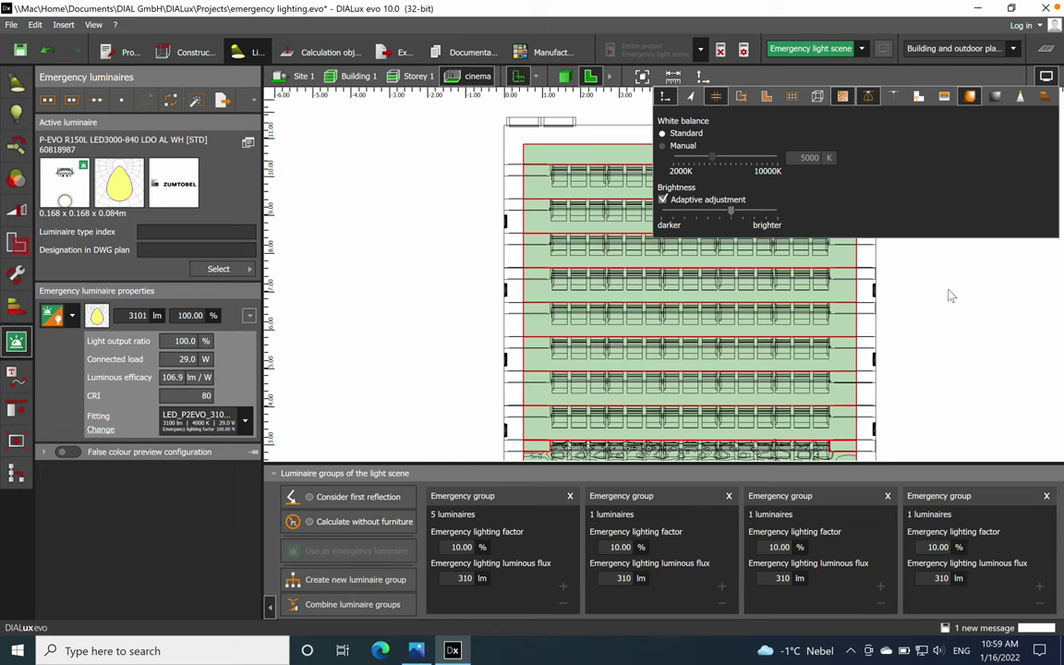
{"action": "left_click", "coordinate": [565, 78]}
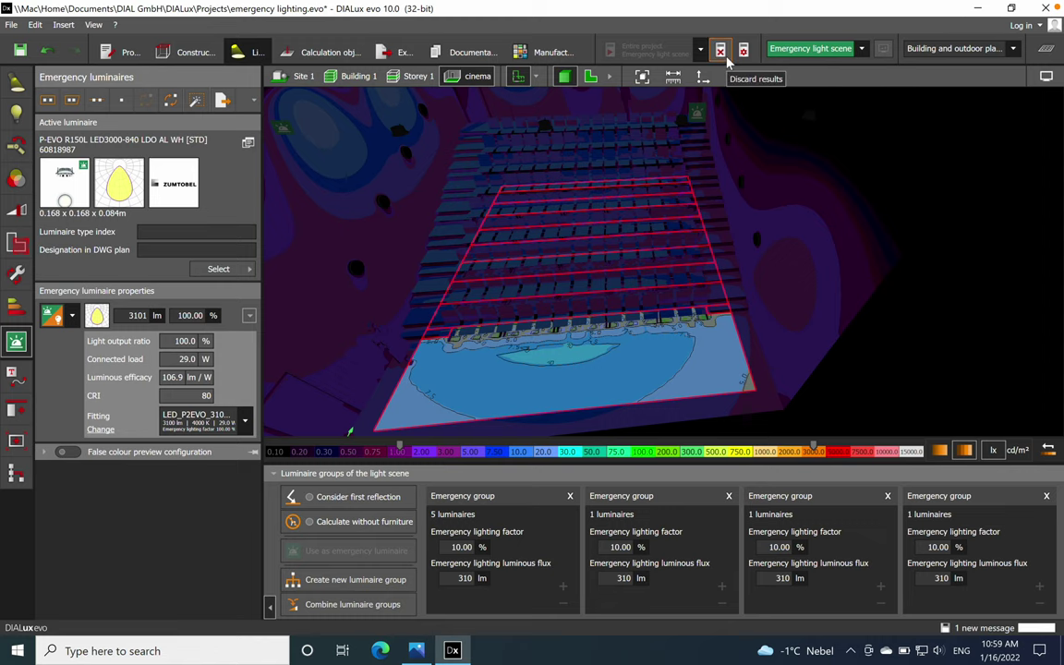
- Examine the false-colour illuminance in 3D around the front seat row and across the anti-panic surface, from above and from the side
{"action": "left_click_drag", "start_coordinate": [922, 230], "coordinate": [927, 277]}
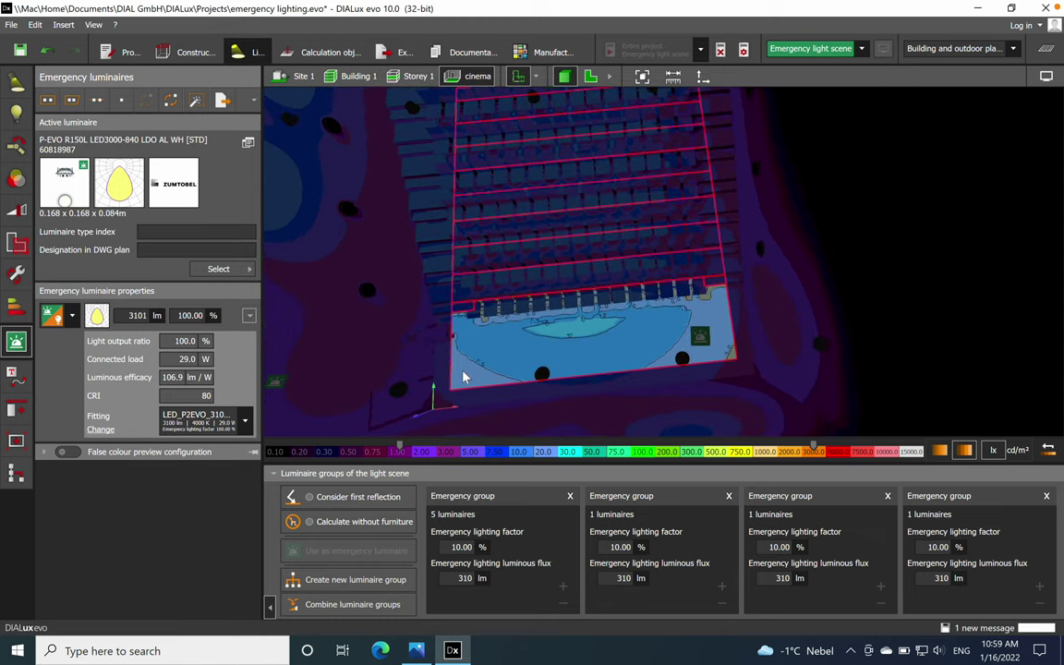
{"action": "scroll", "coordinate": [420, 331], "scroll_direction": "up", "scroll_amount": 5}
{"action": "left_click_drag", "start_coordinate": [466, 347], "coordinate": [656, 345]}
{"action": "middle_click_drag", "start_coordinate": [656, 345], "coordinate": [574, 222]}
{"action": "scroll", "coordinate": [573, 222], "scroll_direction": "down", "scroll_amount": 5}
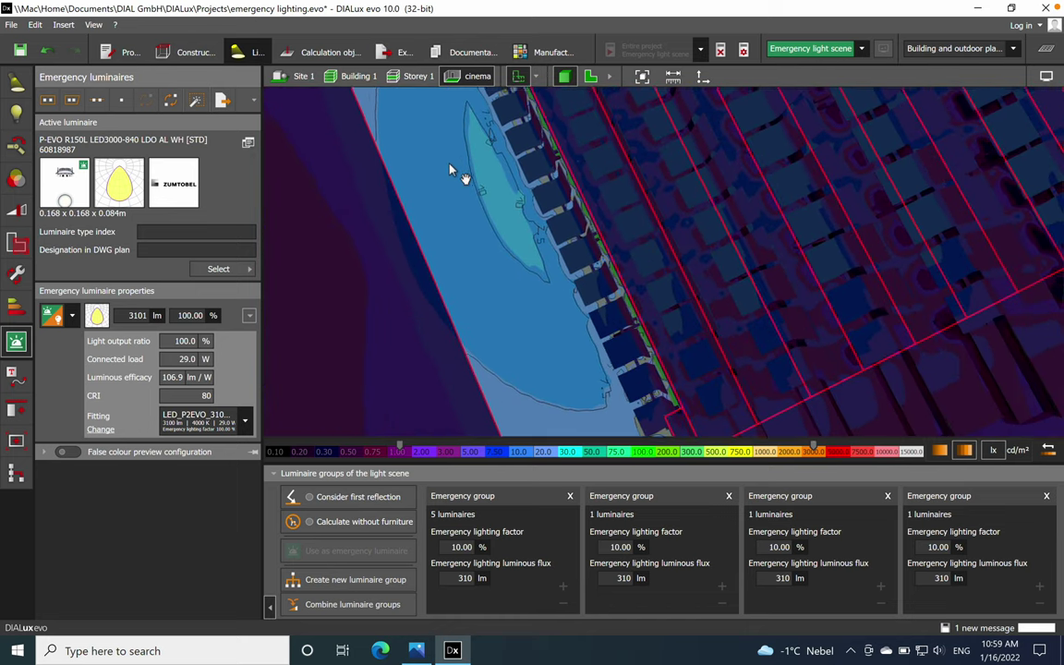
{"action": "left_click_drag", "start_coordinate": [441, 247], "coordinate": [472, 277]}
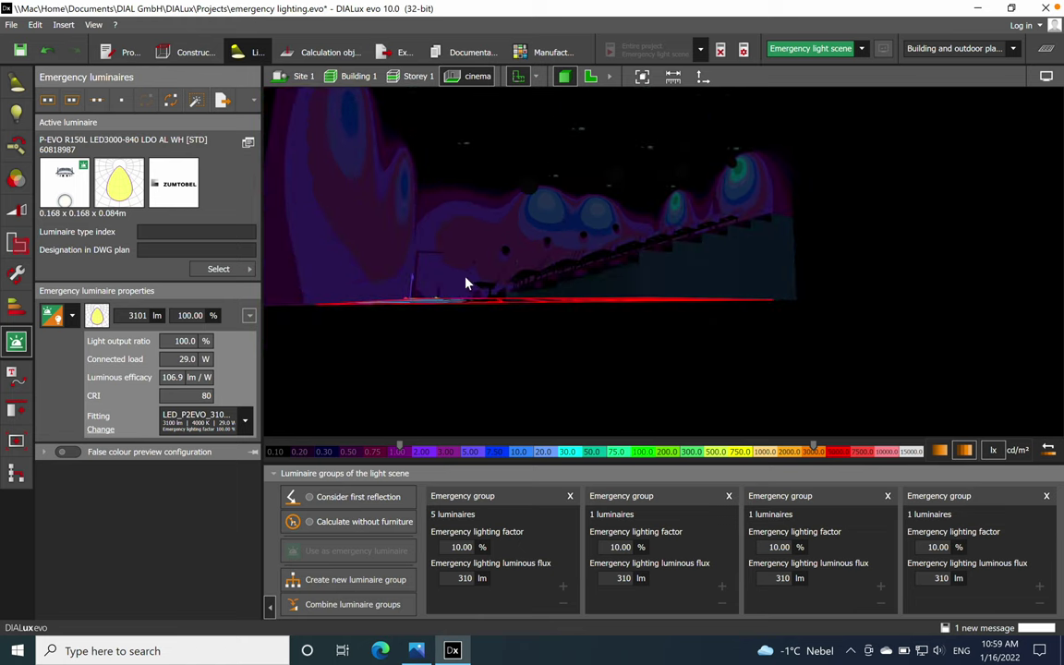
{"action": "left_click_drag", "start_coordinate": [634, 349], "coordinate": [598, 339]}
{"action": "left_click_drag", "start_coordinate": [594, 244], "coordinate": [535, 275]}
{"action": "left_click_drag", "start_coordinate": [645, 362], "coordinate": [606, 322]}
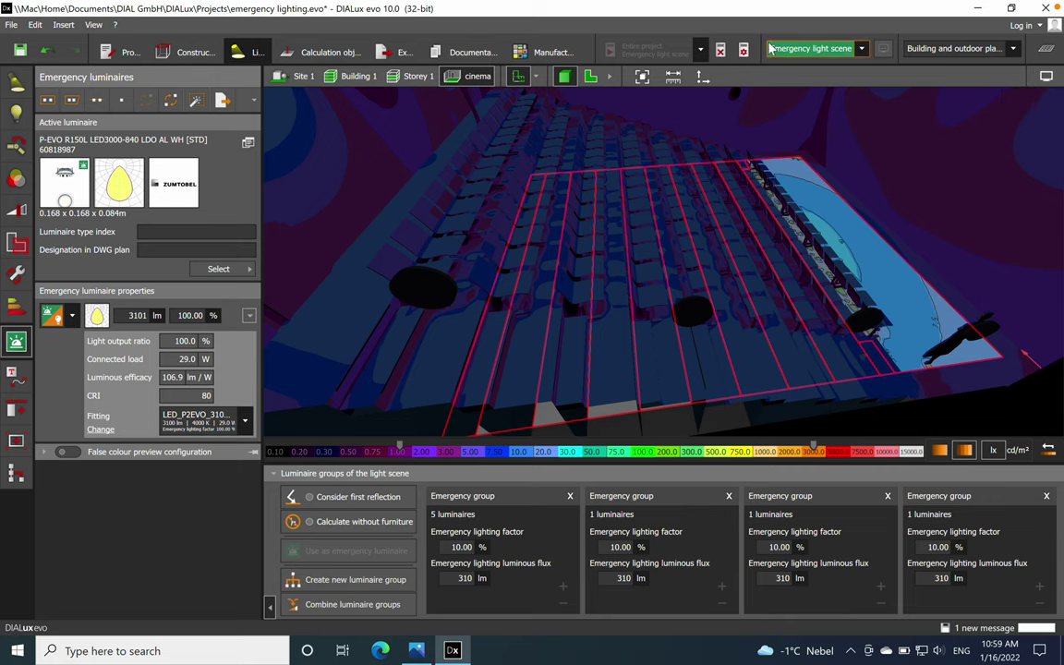
- Discard the calculation results and look over the cinema's luminaires, seating and doors in 3D from several angles
{"action": "left_click", "coordinate": [720, 51]}
{"action": "left_click_drag", "start_coordinate": [753, 415], "coordinate": [788, 249]}
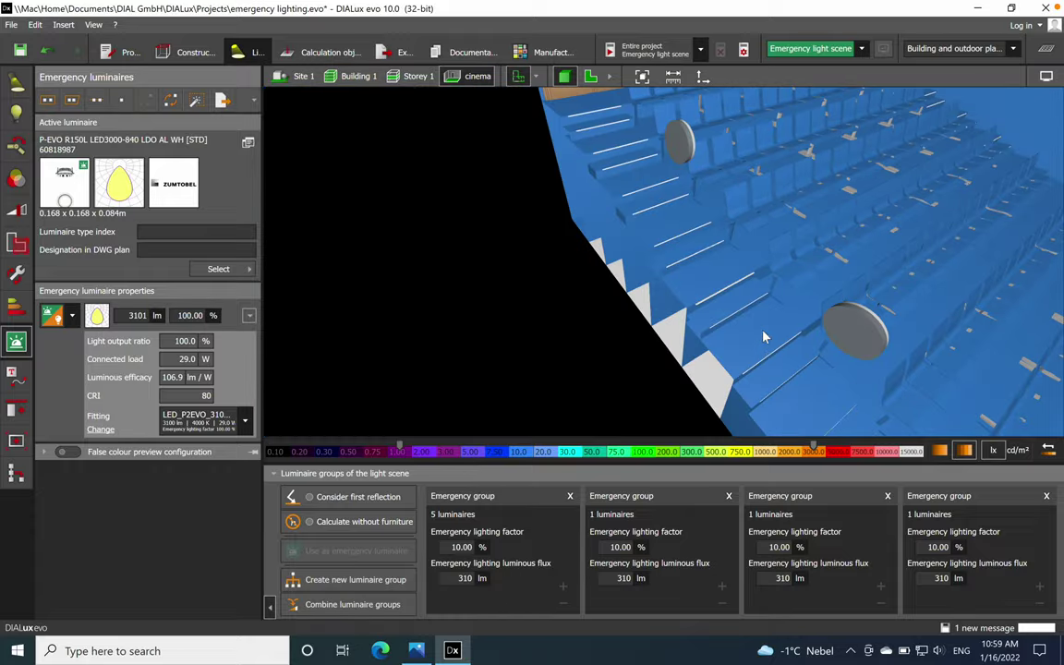
{"action": "left_click_drag", "start_coordinate": [579, 103], "coordinate": [716, 265]}
{"action": "left_click_drag", "start_coordinate": [739, 201], "coordinate": [725, 316]}
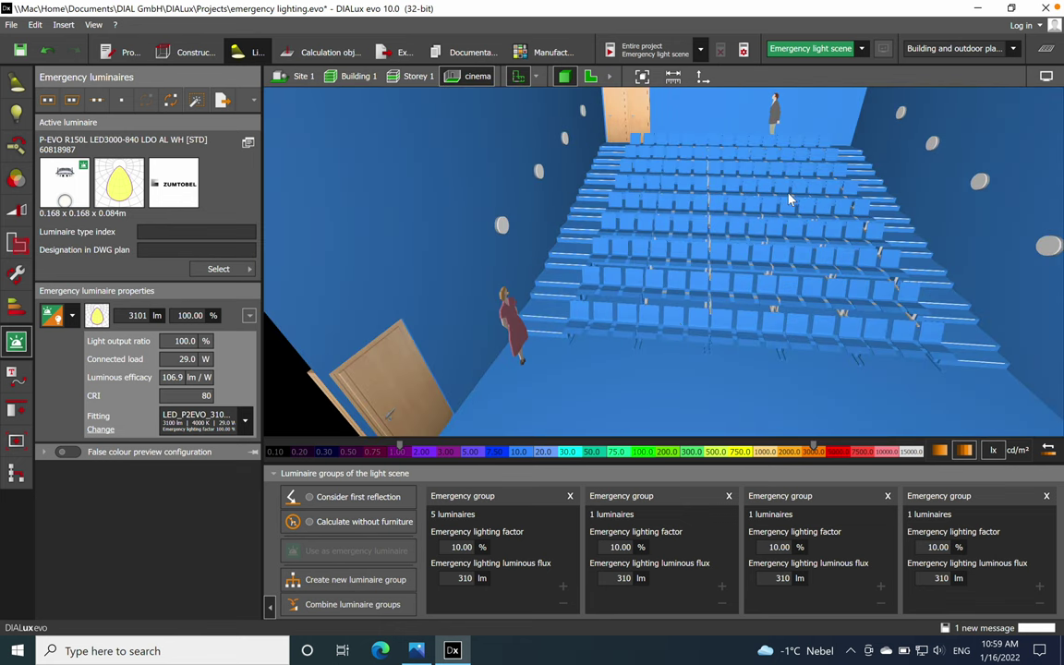
{"action": "left_click_drag", "start_coordinate": [745, 250], "coordinate": [688, 305]}
{"action": "left_click_drag", "start_coordinate": [736, 167], "coordinate": [579, 288]}
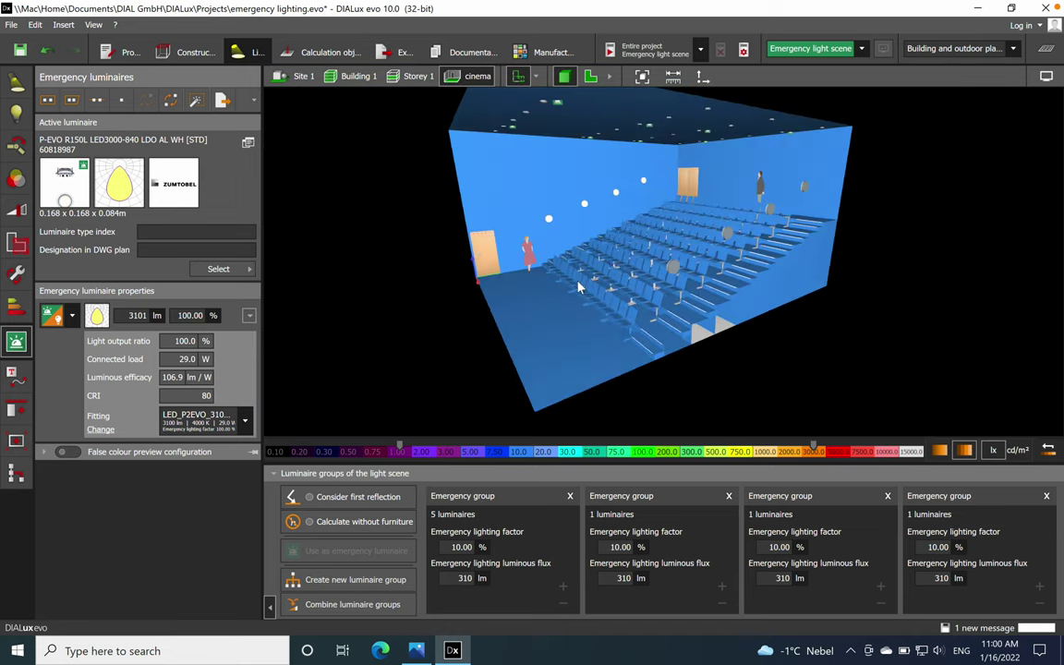
{"action": "left_click_drag", "start_coordinate": [713, 265], "coordinate": [741, 260]}
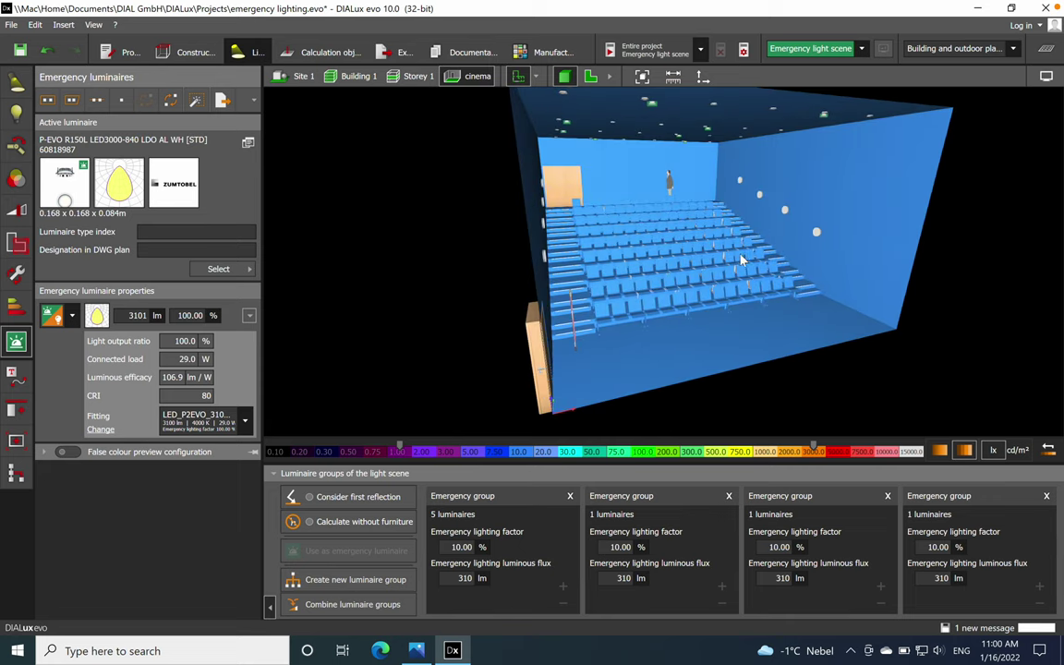
{"action": "left_click", "coordinate": [1051, 80]}
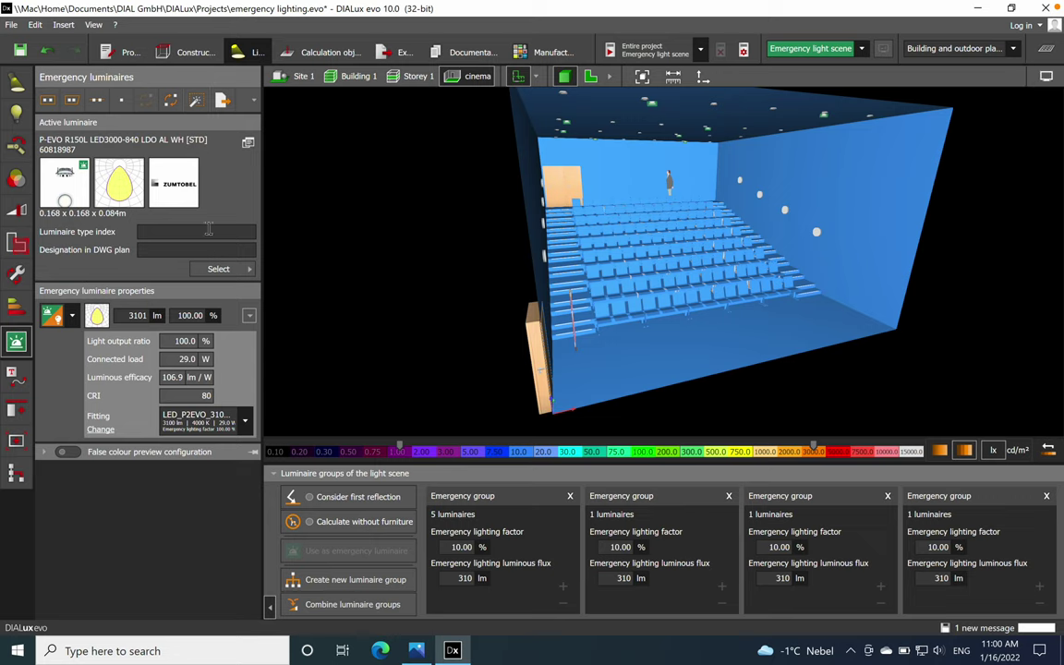
- Show the cinema's calculation objects in the floor plan and recalculate the emergency light scene for the entire project
{"action": "left_click", "coordinate": [337, 54]}
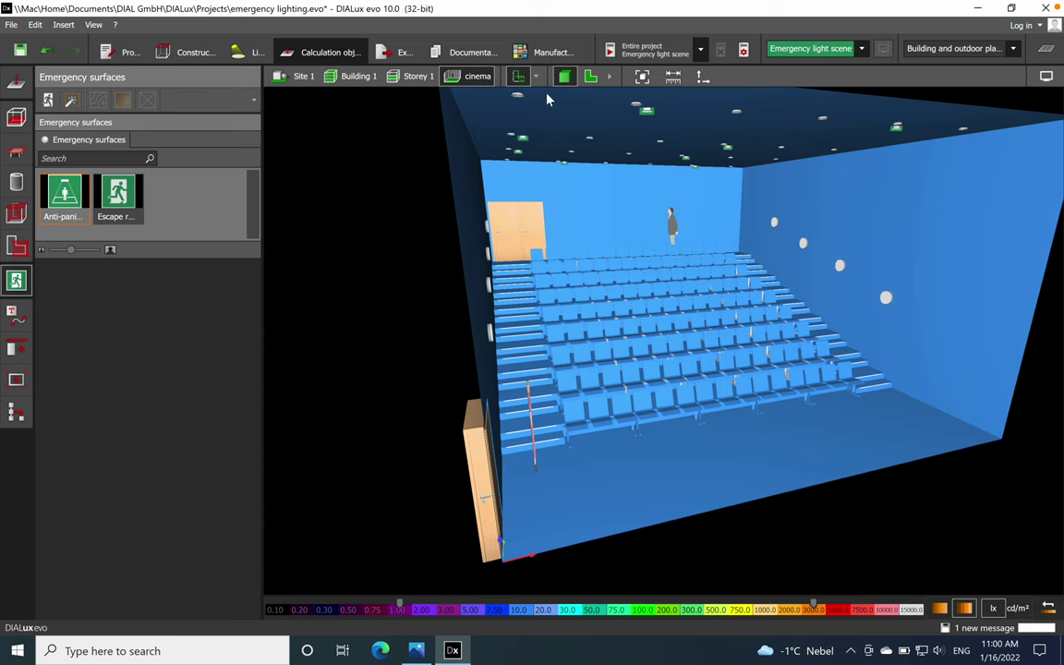
{"action": "left_click", "coordinate": [591, 79]}
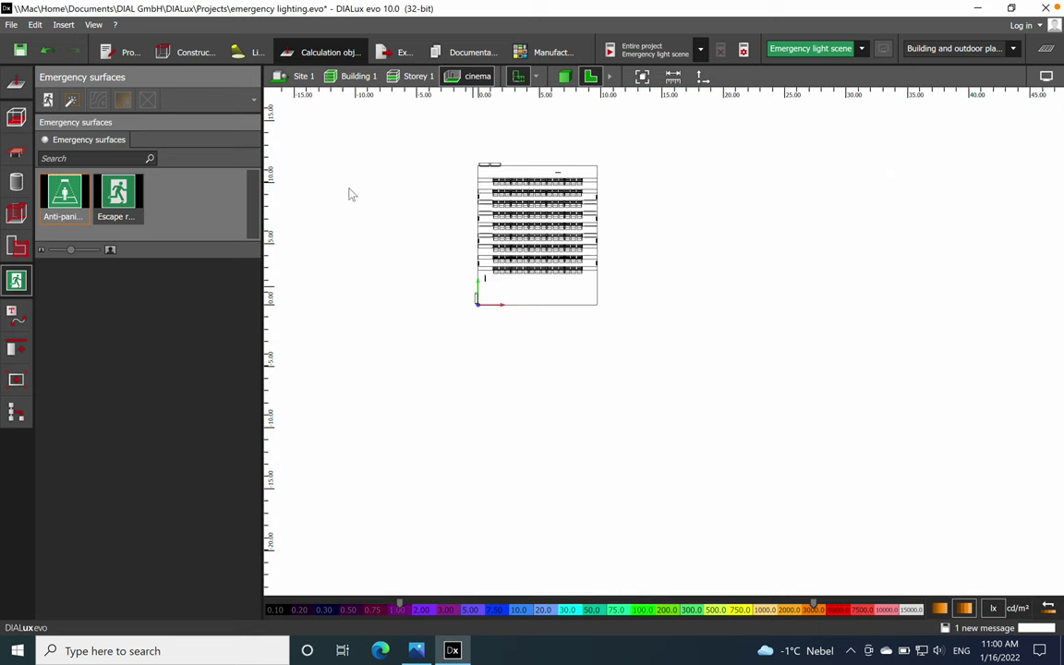
{"action": "scroll", "coordinate": [515, 296], "scroll_direction": "up", "scroll_amount": 5}
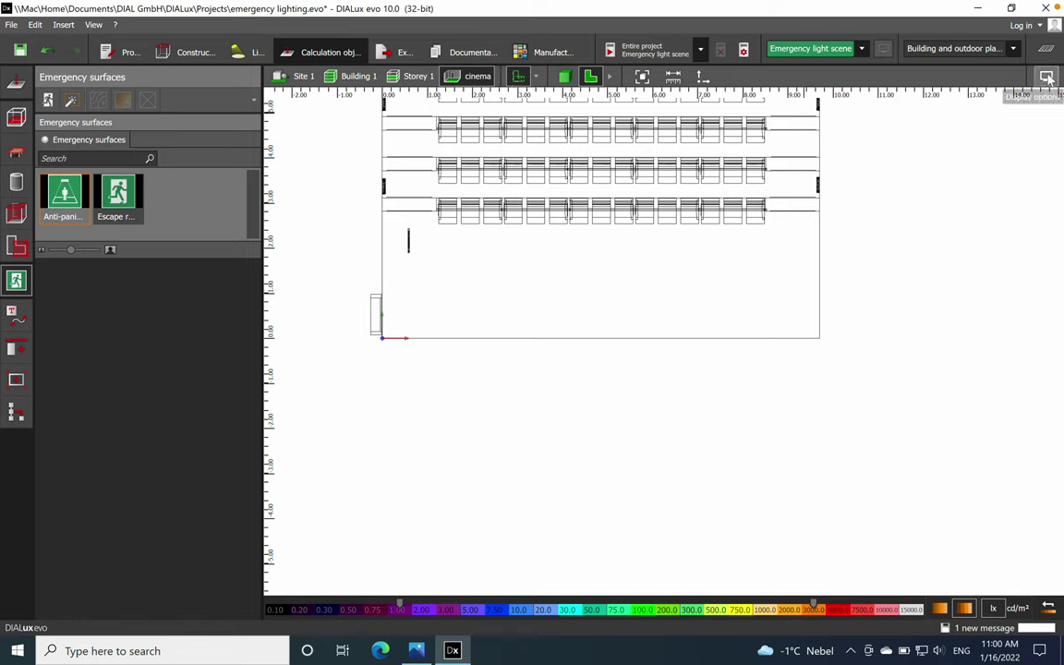
{"action": "left_click", "coordinate": [646, 55]}
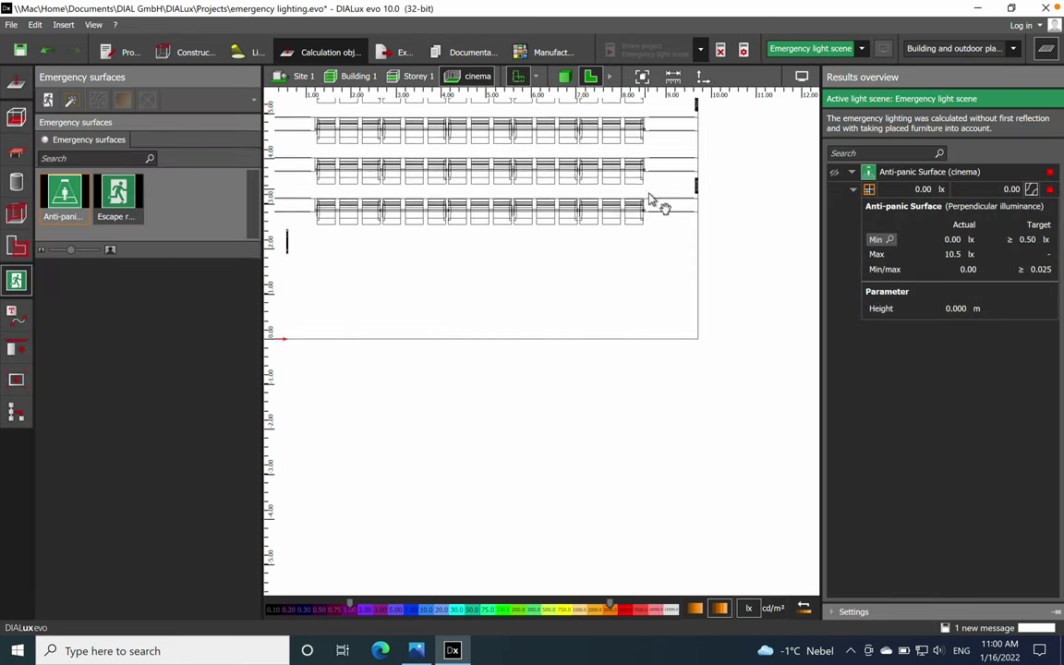
- Compare the recalculated anti-panic results with their targets, show the cinema in 3D and close the results overview
{"action": "middle_click_drag", "start_coordinate": [651, 199], "coordinate": [700, 282]}
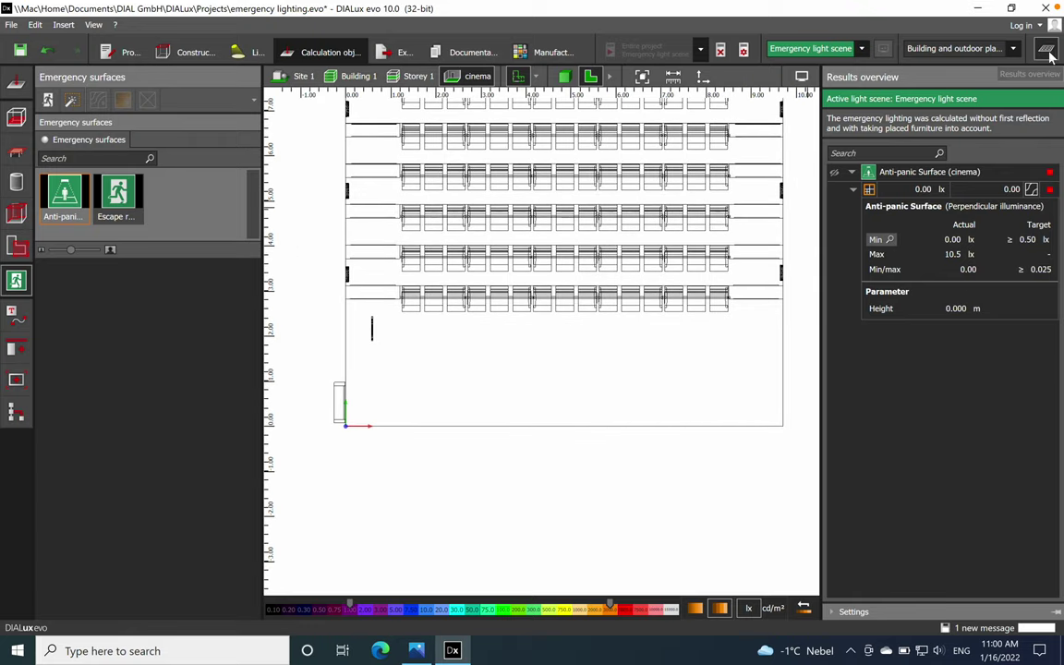
{"action": "left_click", "coordinate": [563, 78]}
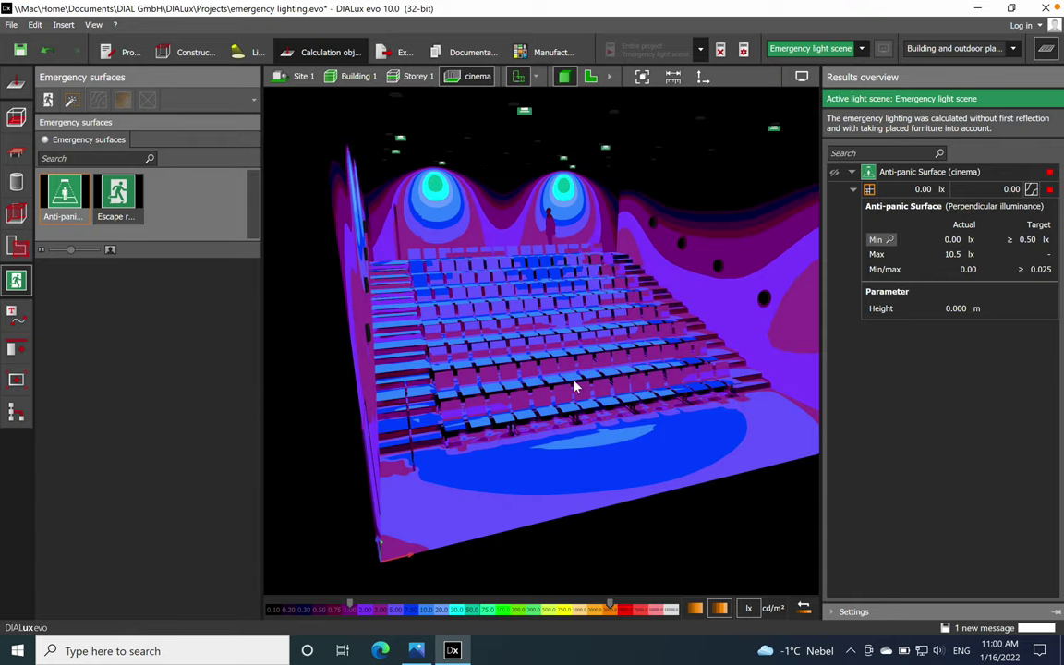
{"action": "middle_click_drag", "start_coordinate": [622, 515], "coordinate": [554, 540]}
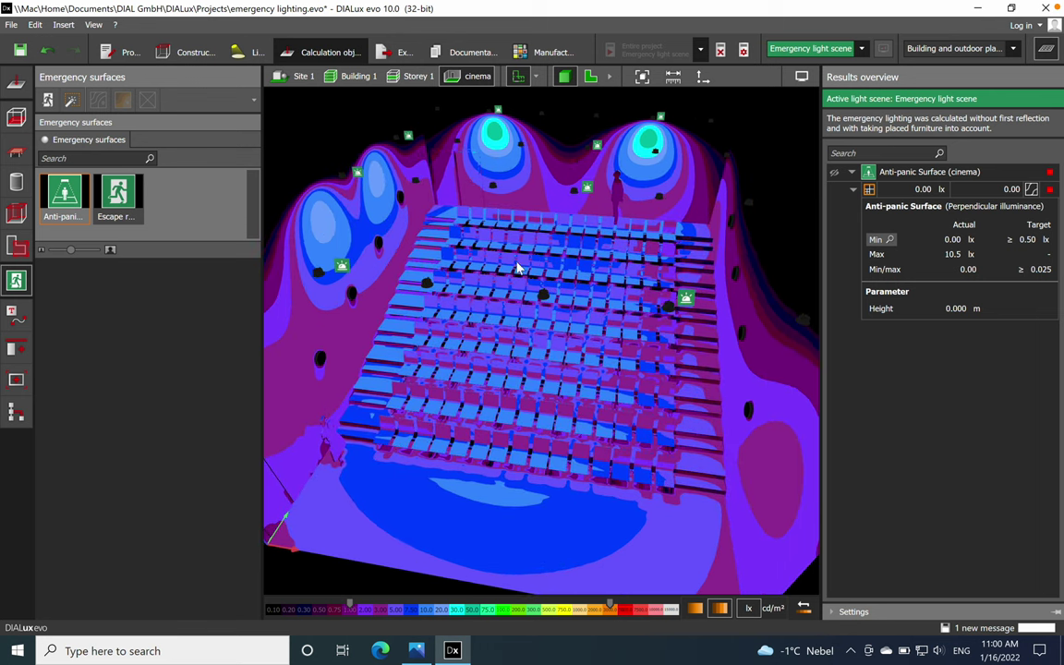
{"action": "left_click", "coordinate": [1046, 50]}
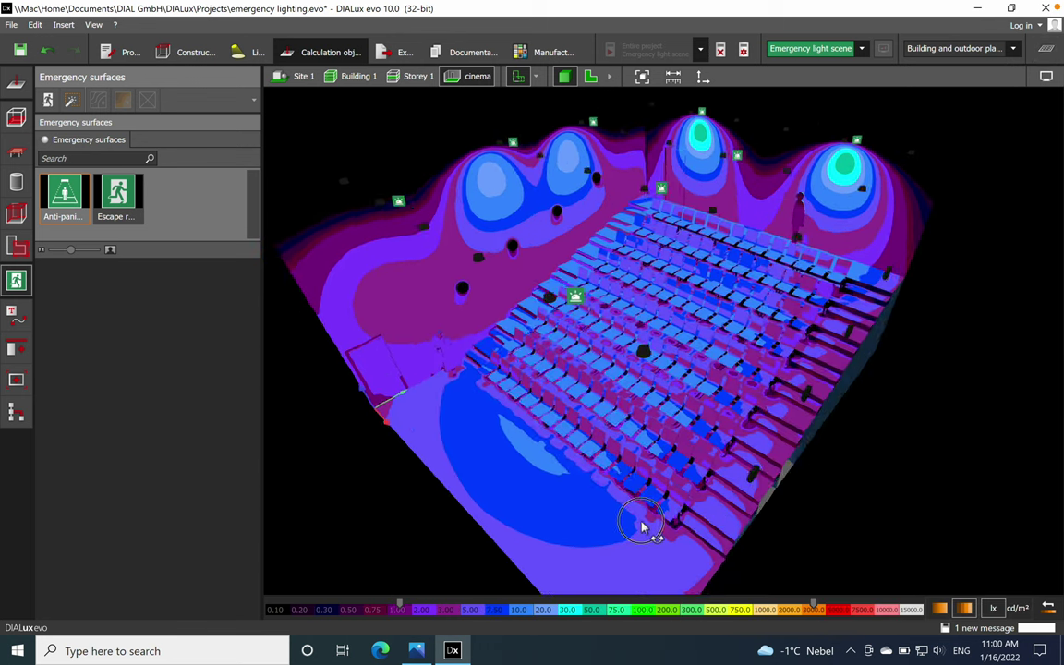
- Examine the false-colour illuminance on the seat rows, steps and front floor area in 3D from above and from the front
{"action": "middle_click_drag", "start_coordinate": [643, 526], "coordinate": [619, 513]}
{"action": "scroll", "coordinate": [548, 512], "scroll_direction": "up", "scroll_amount": 5}
{"action": "scroll", "coordinate": [684, 465], "scroll_direction": "down", "scroll_amount": 3}
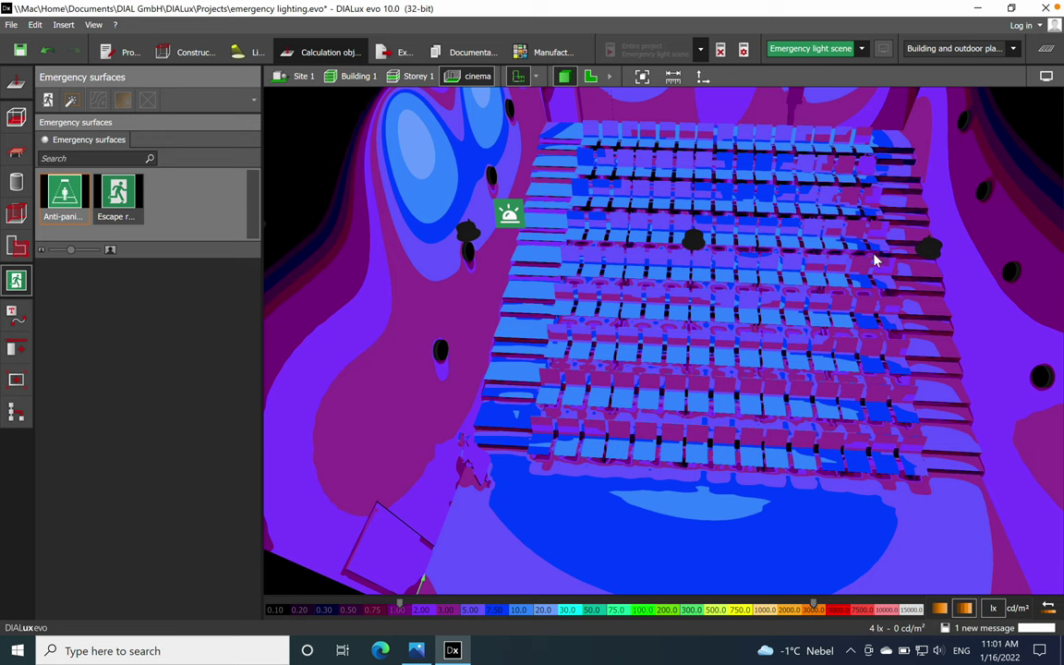
{"action": "middle_click_drag", "start_coordinate": [875, 261], "coordinate": [628, 207]}
{"action": "scroll", "coordinate": [711, 416], "scroll_direction": "up", "scroll_amount": 5}
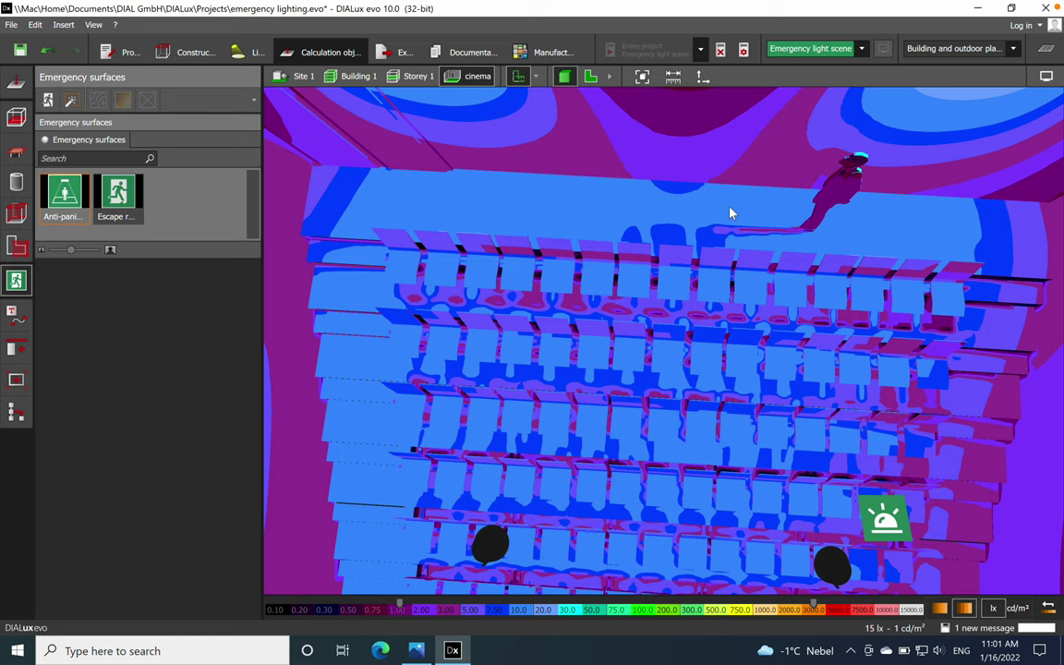
{"action": "scroll", "coordinate": [720, 210], "scroll_direction": "down", "scroll_amount": 10}
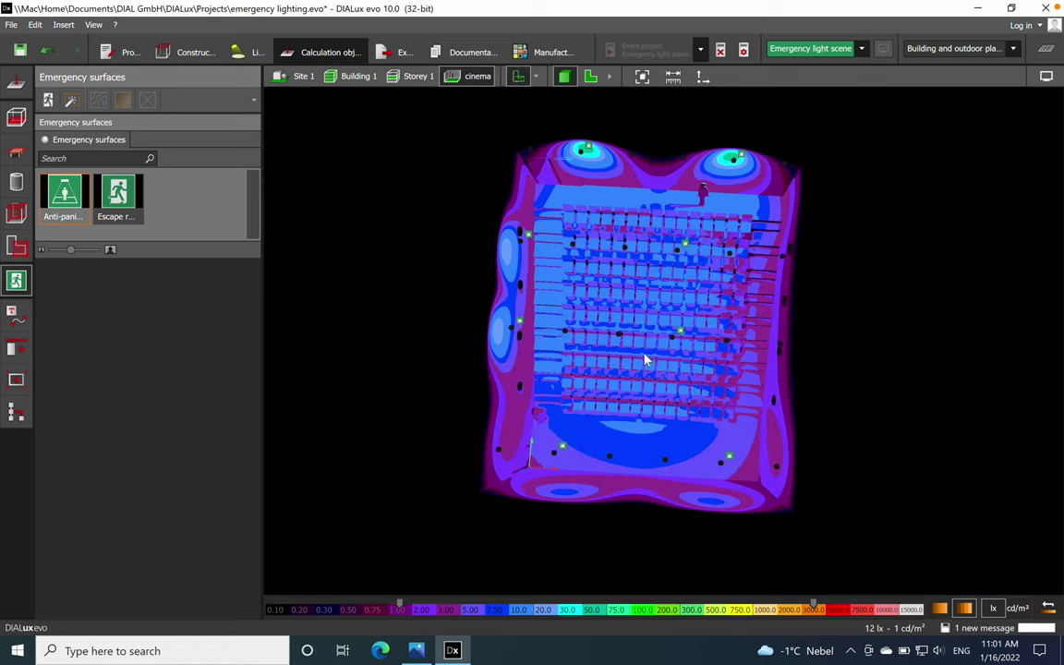
{"action": "scroll", "coordinate": [677, 473], "scroll_direction": "up", "scroll_amount": 3}
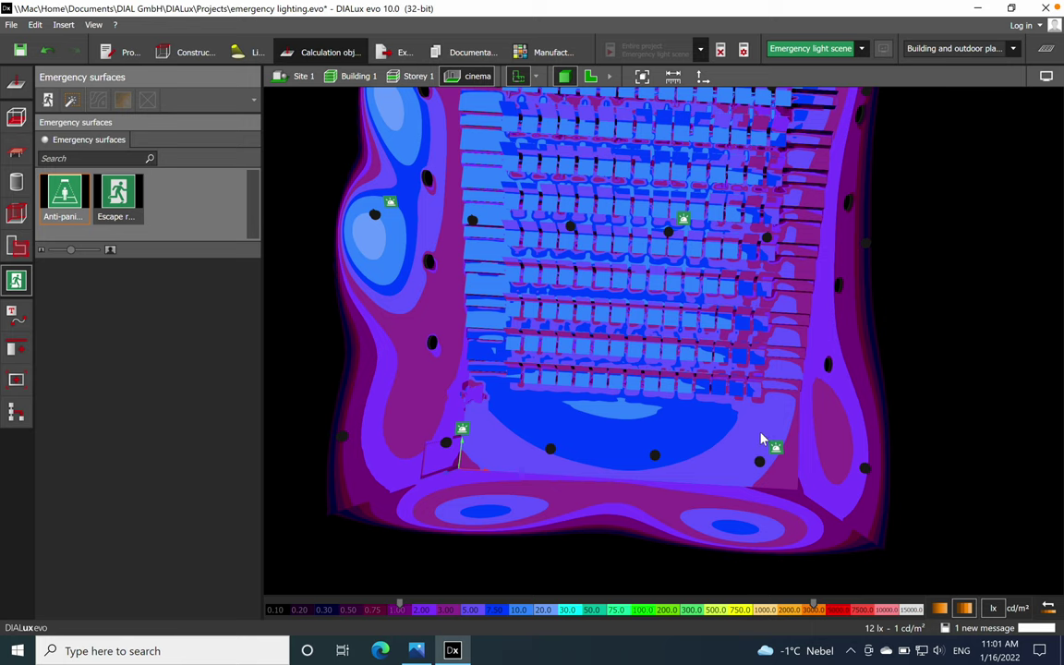
{"action": "right_click_drag", "start_coordinate": [624, 313], "coordinate": [617, 360]}
{"action": "left_click", "coordinate": [1046, 51]}
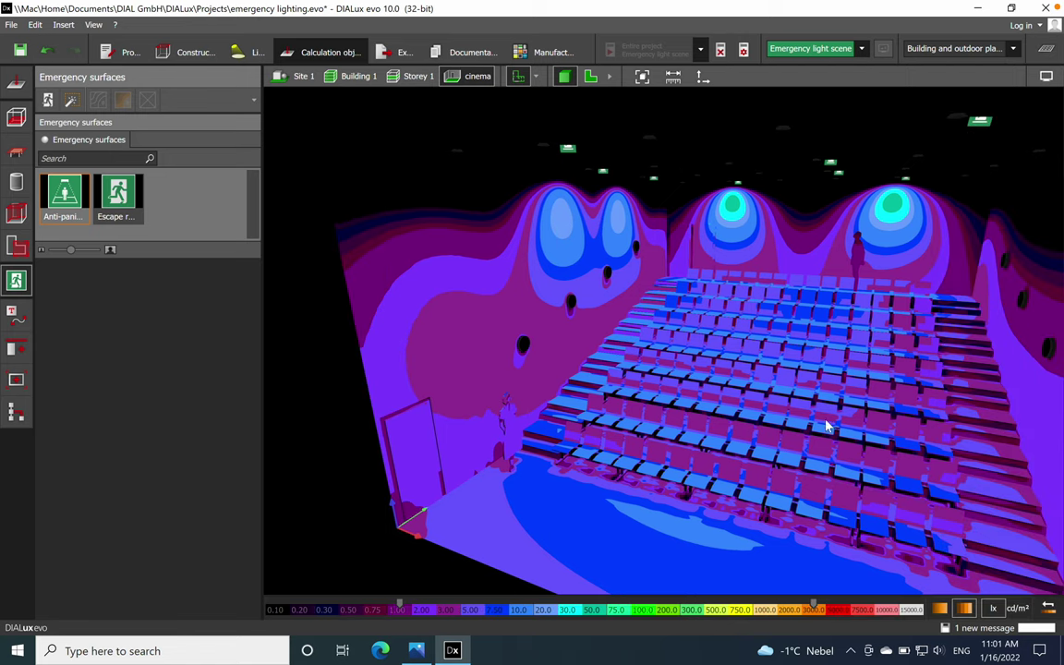
{"action": "right_click_drag", "start_coordinate": [715, 495], "coordinate": [748, 478]}
{"action": "right_click_drag", "start_coordinate": [778, 303], "coordinate": [698, 421]}
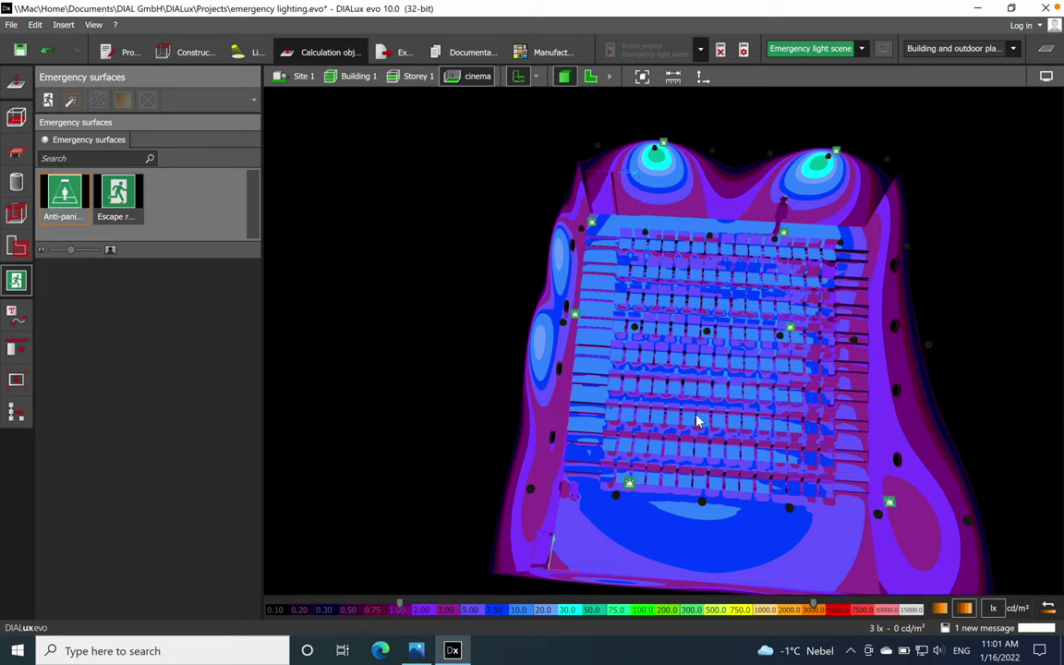
{"action": "scroll", "coordinate": [697, 420], "scroll_direction": "up", "scroll_amount": 5}
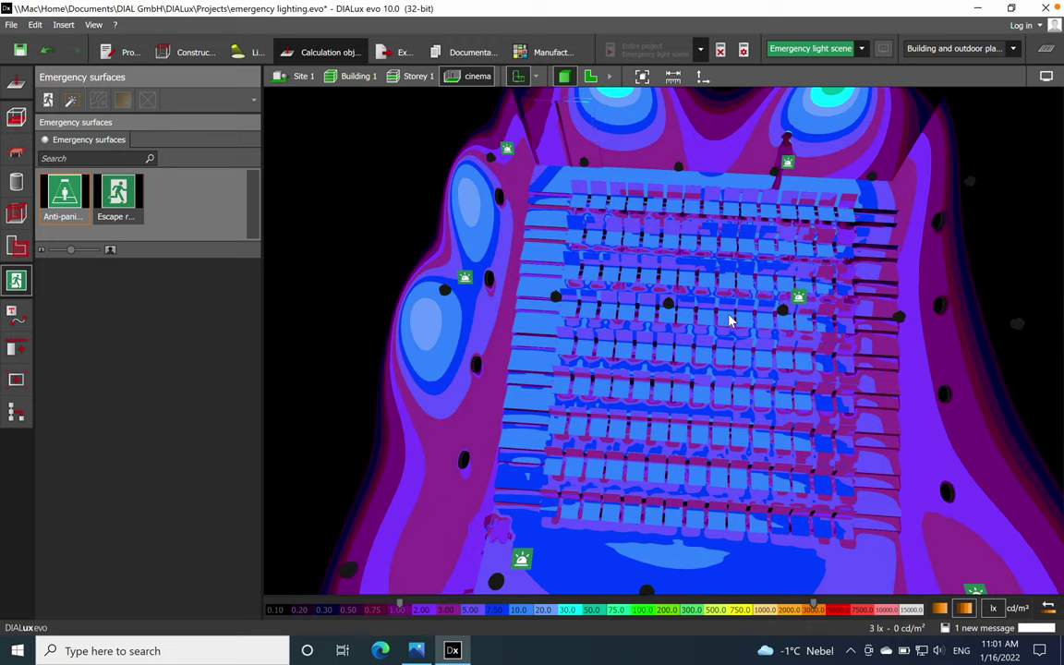
{"action": "right_click_drag", "start_coordinate": [653, 328], "coordinate": [570, 340]}
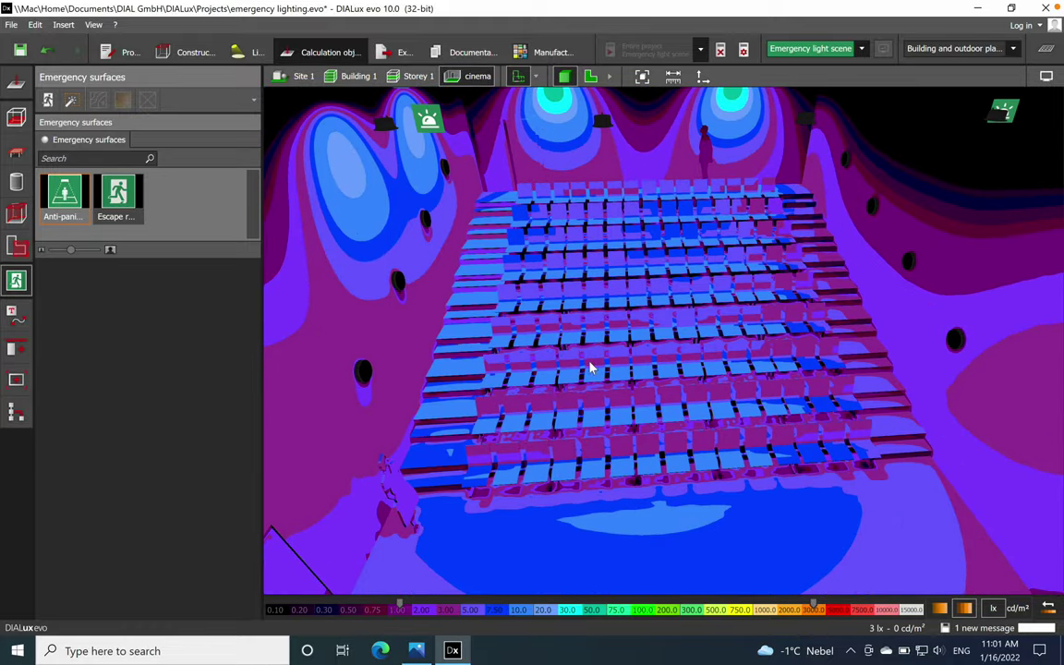
- Place an escape route in the floor plan beside the door near the origin, accepting that the existing results become invalid
{"action": "left_click", "coordinate": [246, 53]}
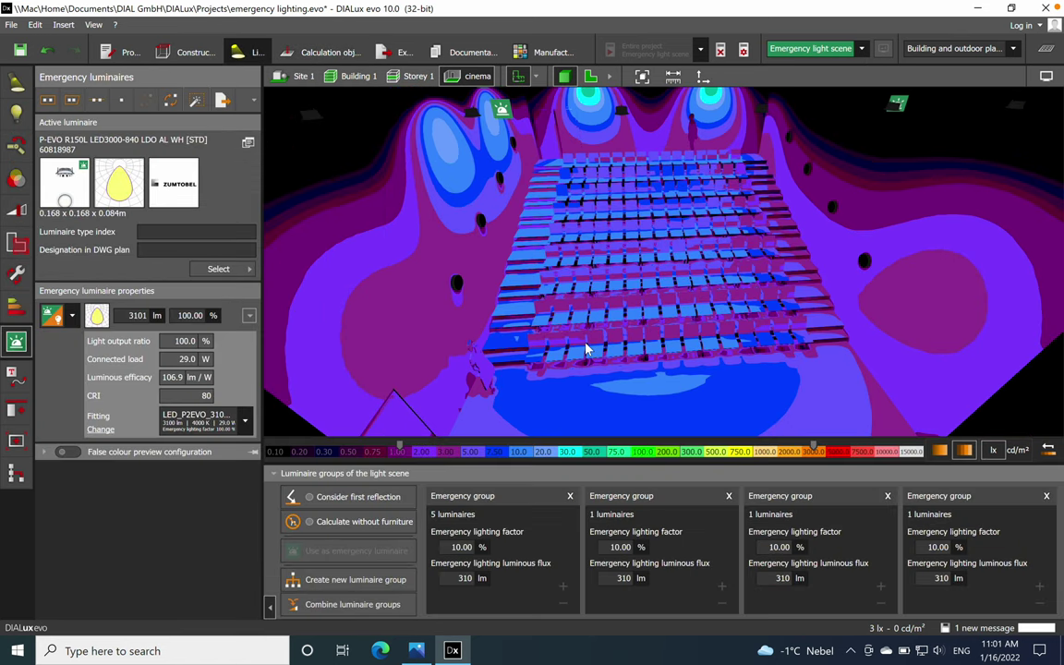
{"action": "right_click_drag", "start_coordinate": [587, 351], "coordinate": [674, 82]}
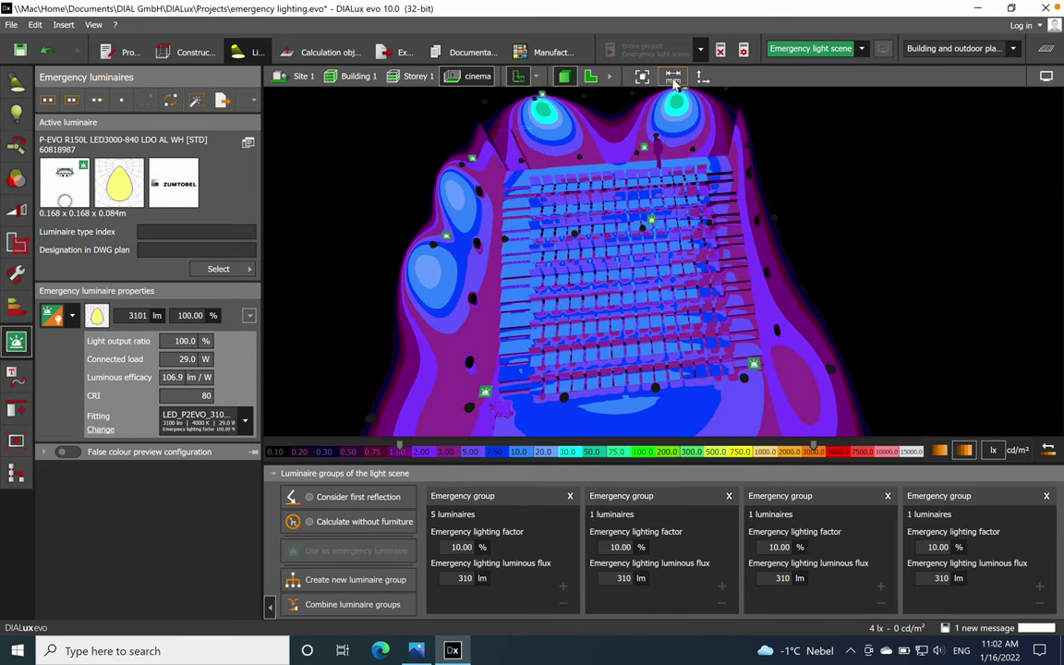
{"action": "left_click", "coordinate": [591, 75]}
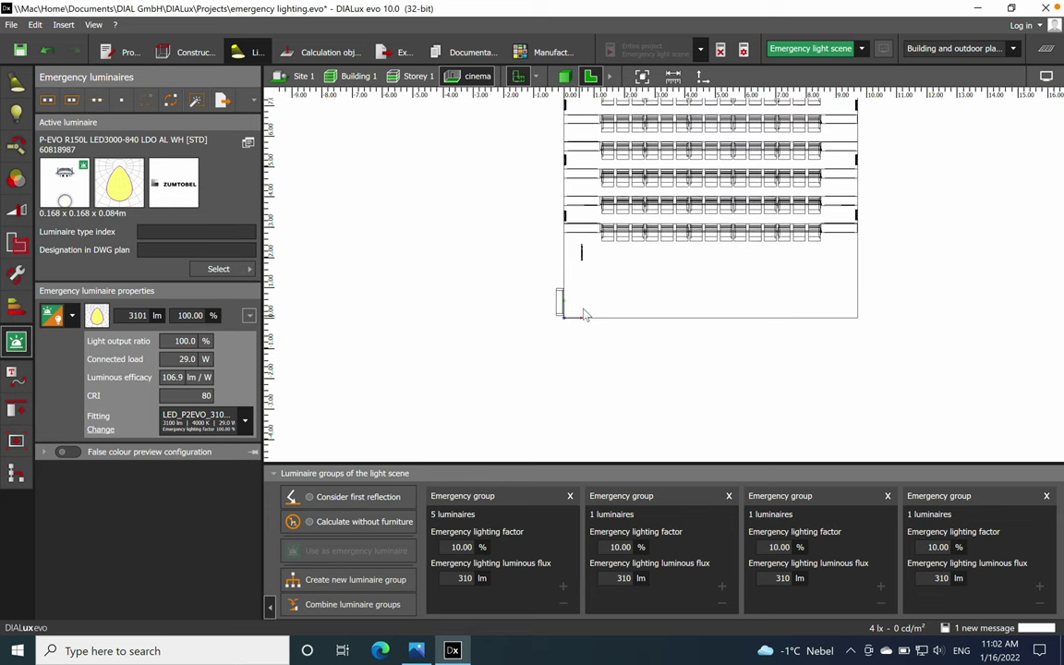
{"action": "scroll", "coordinate": [572, 355], "scroll_direction": "up", "scroll_amount": 2}
{"action": "scroll", "coordinate": [605, 244], "scroll_direction": "down", "scroll_amount": 1}
{"action": "middle_click_drag", "start_coordinate": [613, 245], "coordinate": [591, 321]}
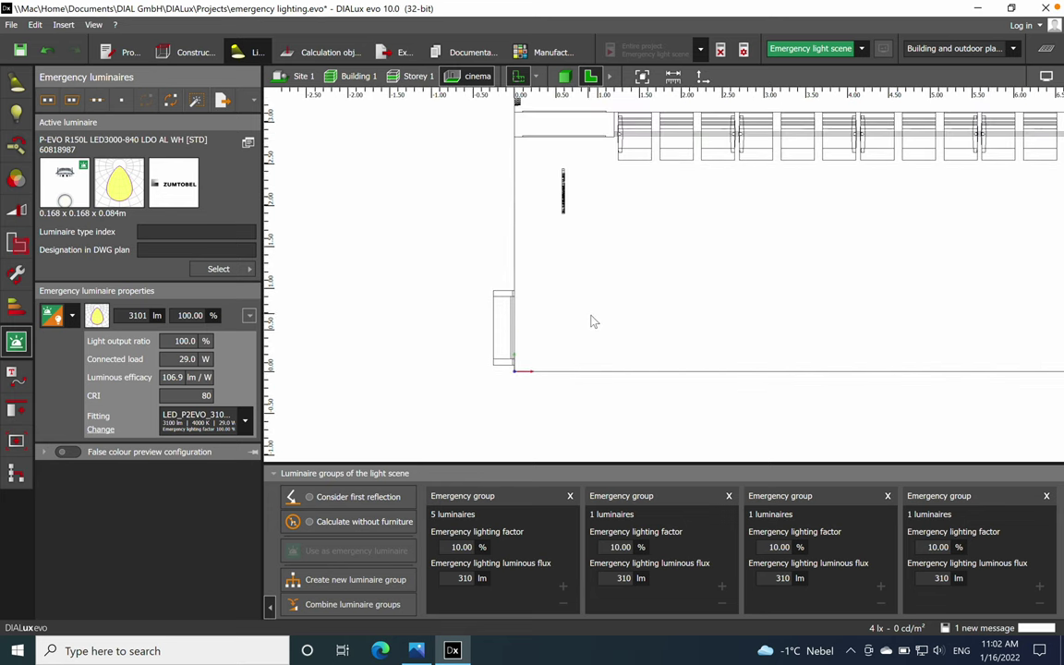
{"action": "left_click", "coordinate": [323, 52]}
{"action": "left_click", "coordinate": [127, 207]}
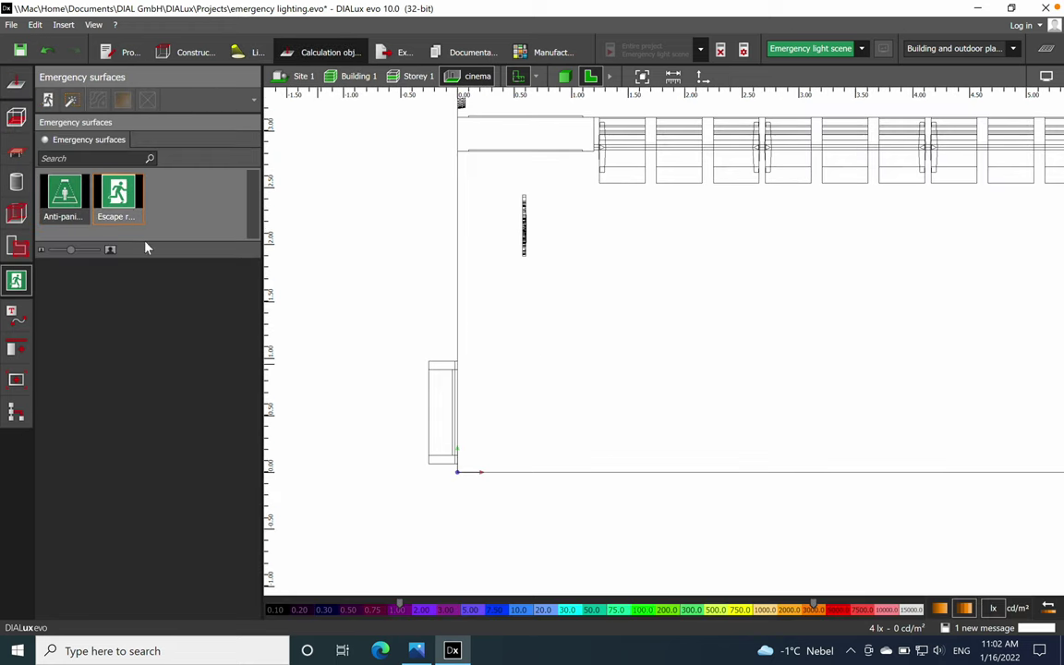
{"action": "left_click_drag", "start_coordinate": [117, 196], "coordinate": [496, 429]}
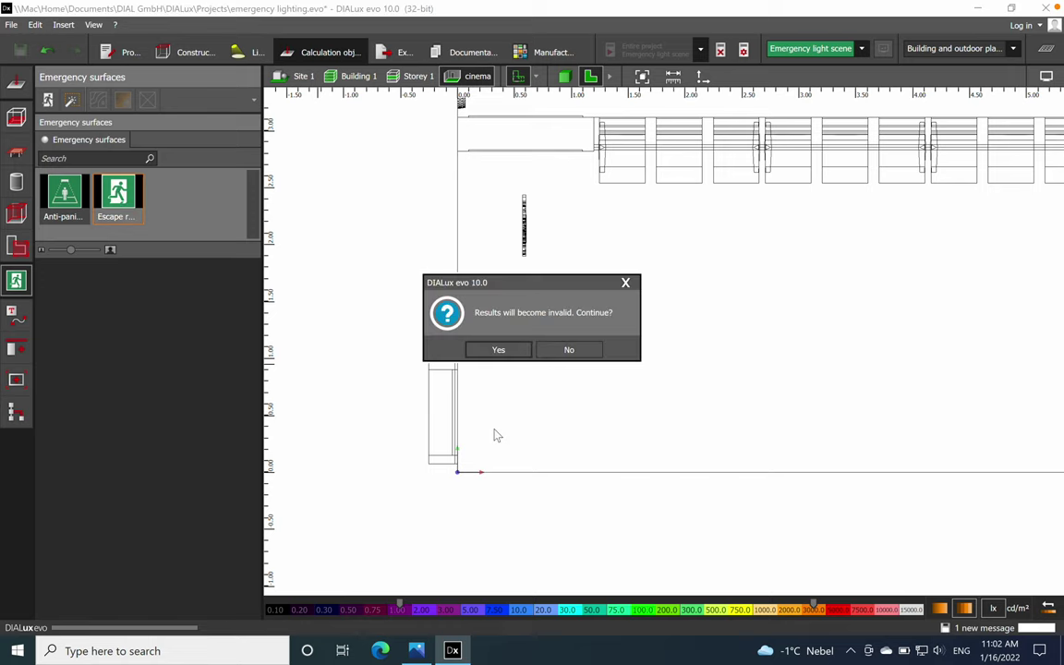
{"action": "left_click", "coordinate": [503, 350]}
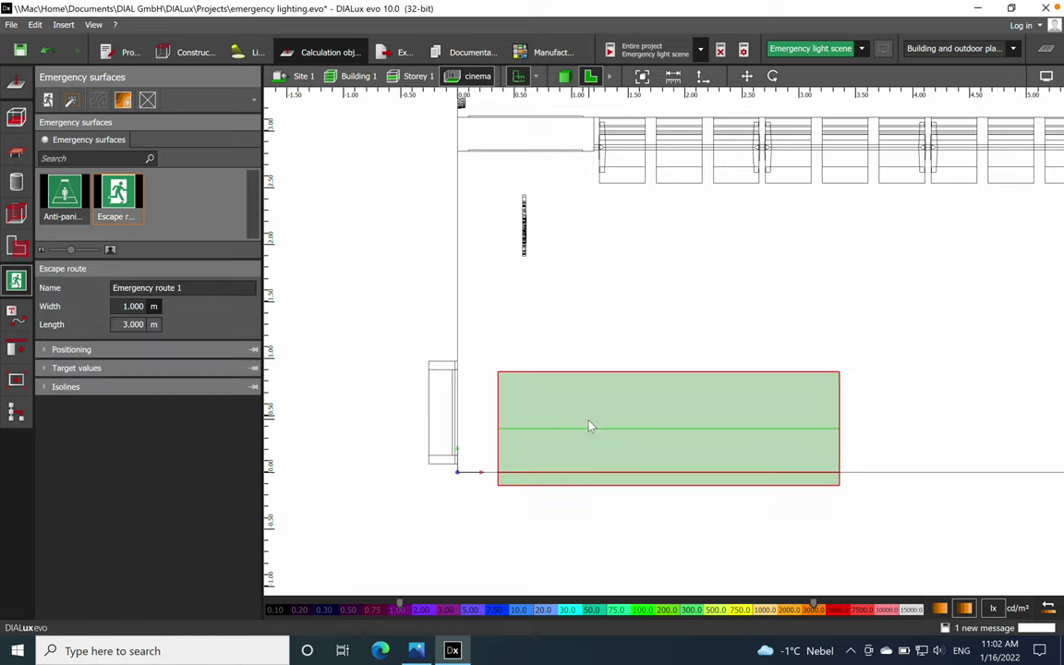
- Move the escape route so its short end meets the wall at the door opening, deselect it and show the cinema in 3D
{"action": "right_click", "coordinate": [595, 416]}
{"action": "left_click", "coordinate": [606, 418]}
{"action": "left_click", "coordinate": [500, 426]}
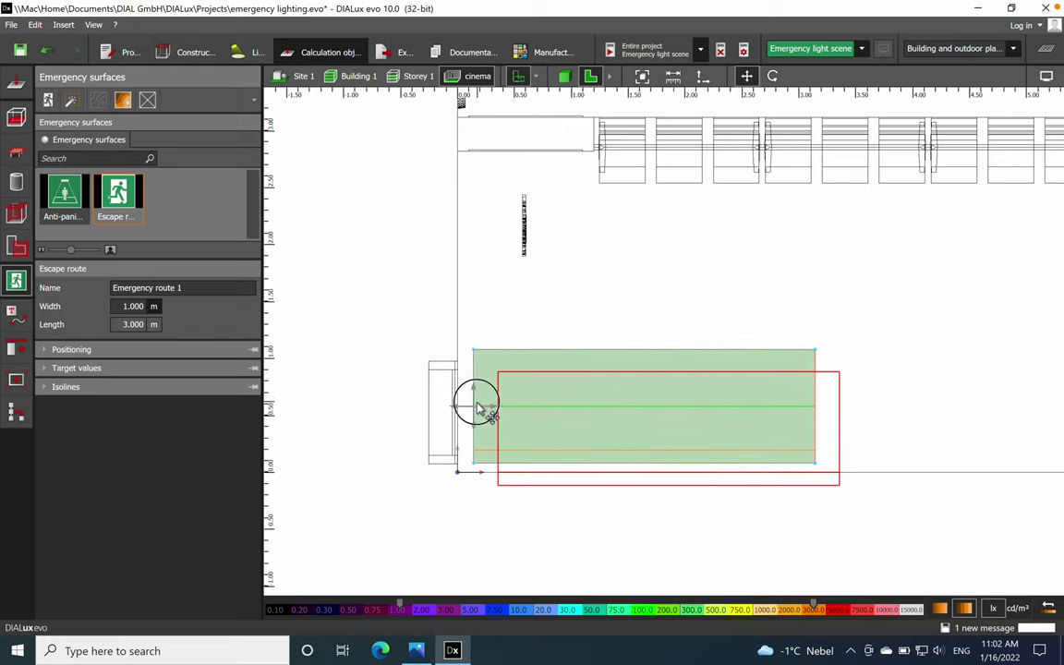
{"action": "left_click", "coordinate": [454, 407]}
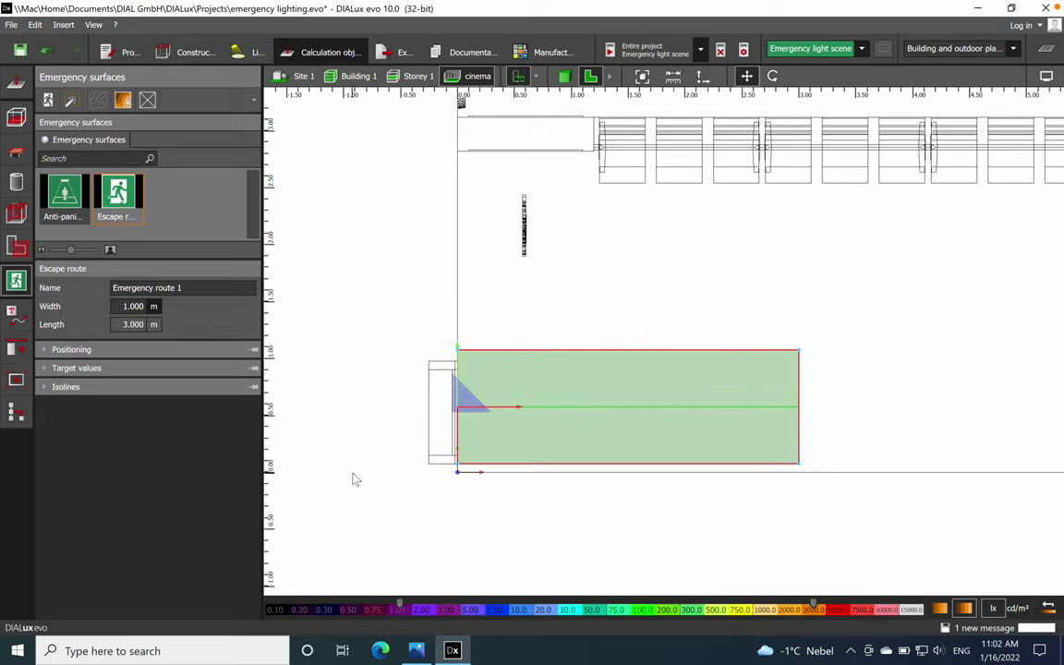
{"action": "left_click", "coordinate": [370, 469]}
{"action": "left_click", "coordinate": [564, 76]}
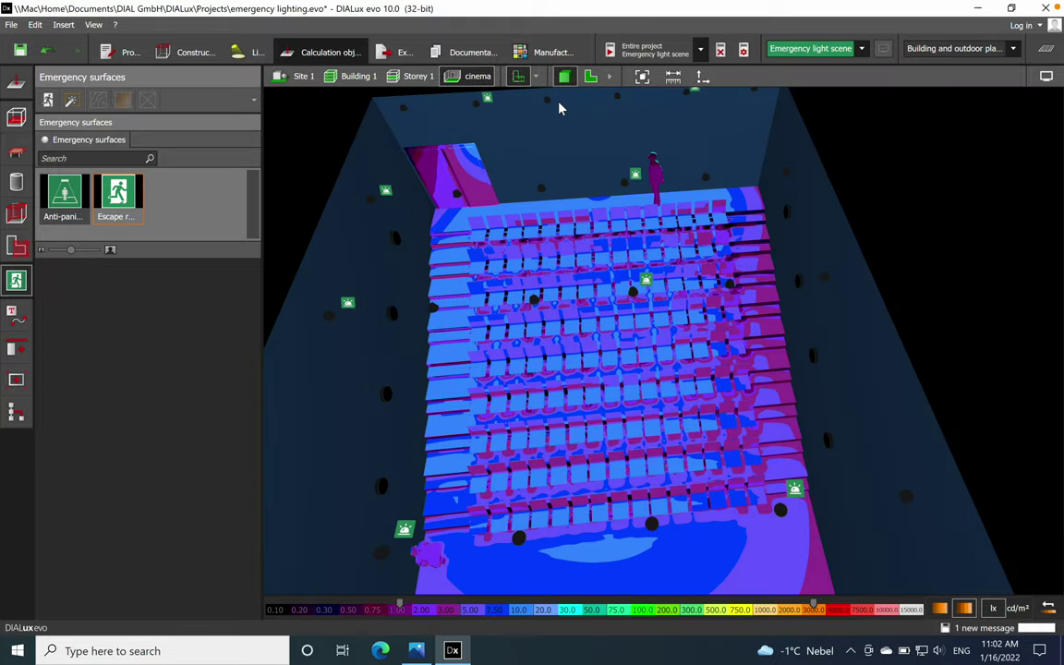
- Examine the door and escape route in 3D and view the exit sign picture in Photos, returning to DIALux evo
{"action": "left_click_drag", "start_coordinate": [580, 370], "coordinate": [639, 265]}
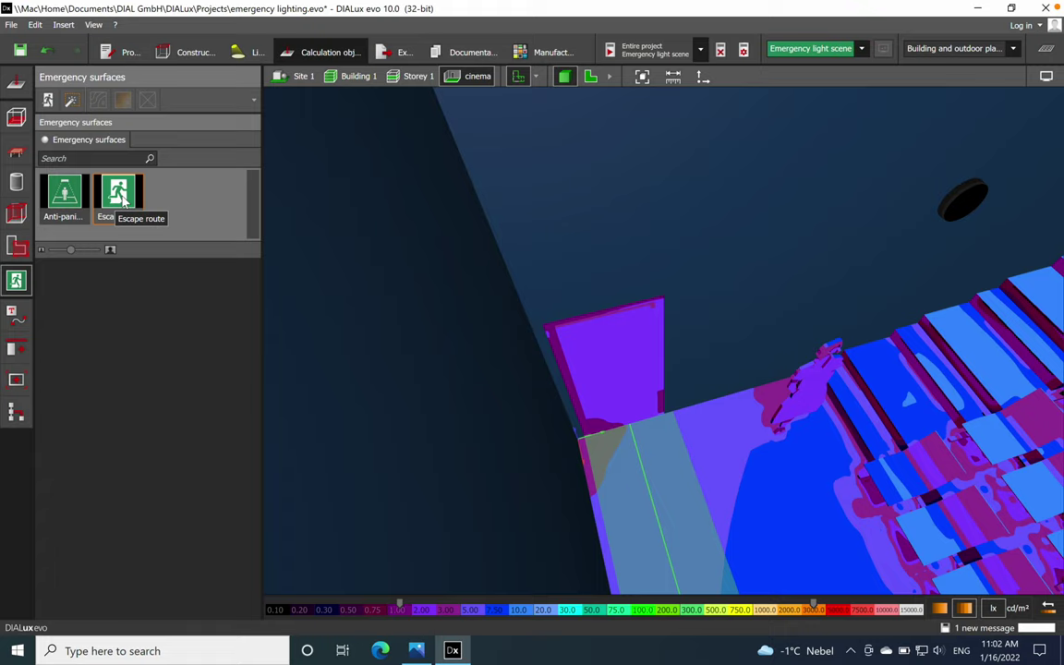
{"action": "left_click", "coordinate": [416, 650]}
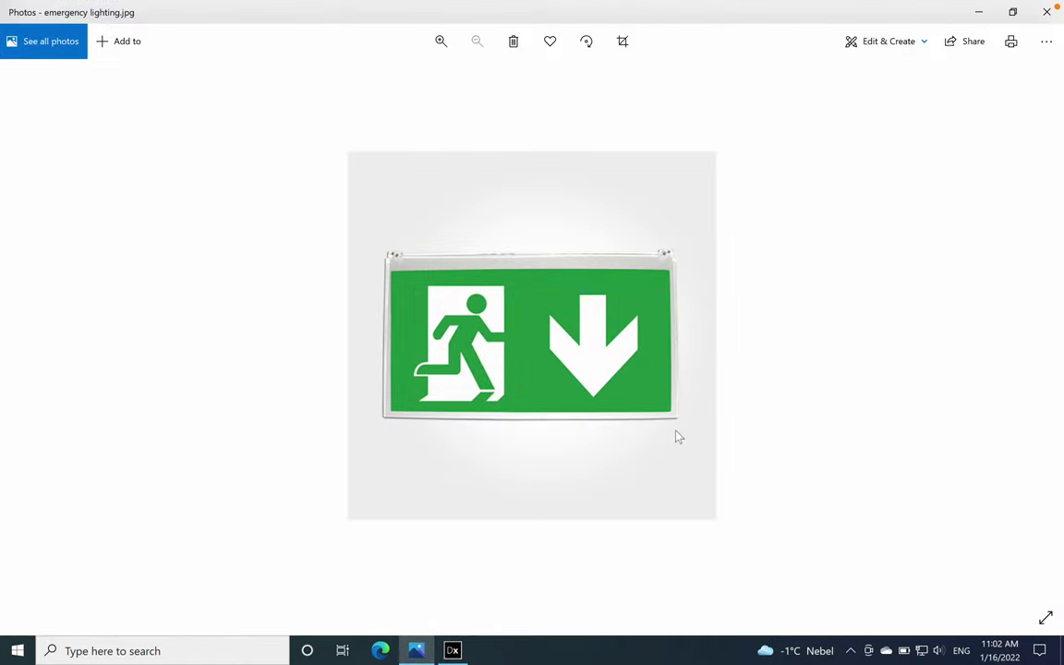
{"action": "left_click", "coordinate": [977, 12]}
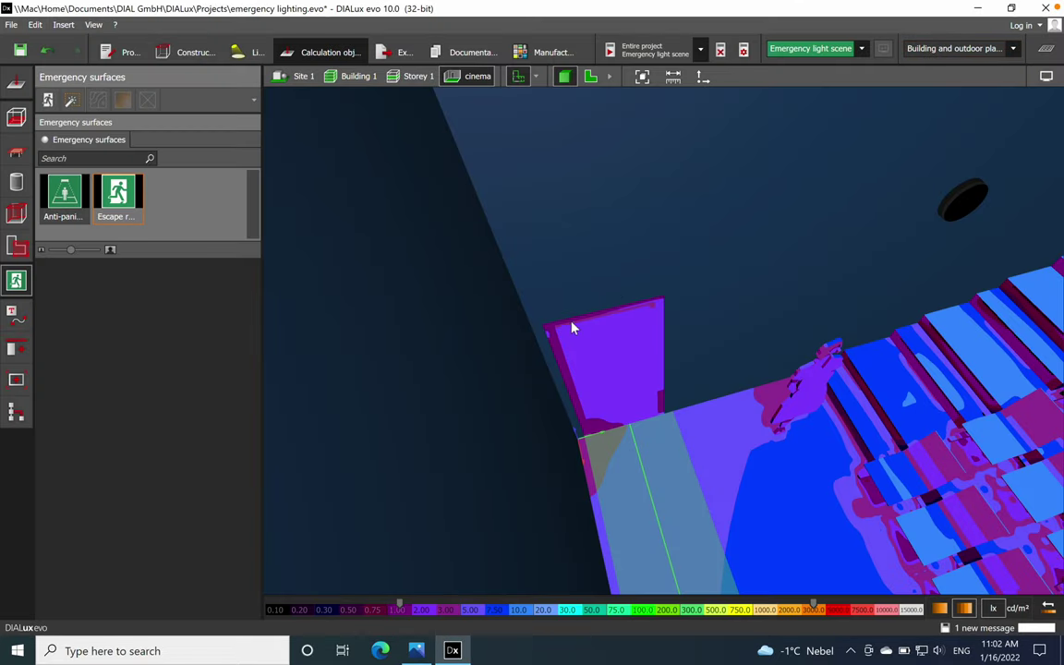
- Choose the ETAP _LTRevAB K1R14/1-23-A from the luminaire selection as the active emergency luminaire
{"action": "left_click", "coordinate": [251, 54]}
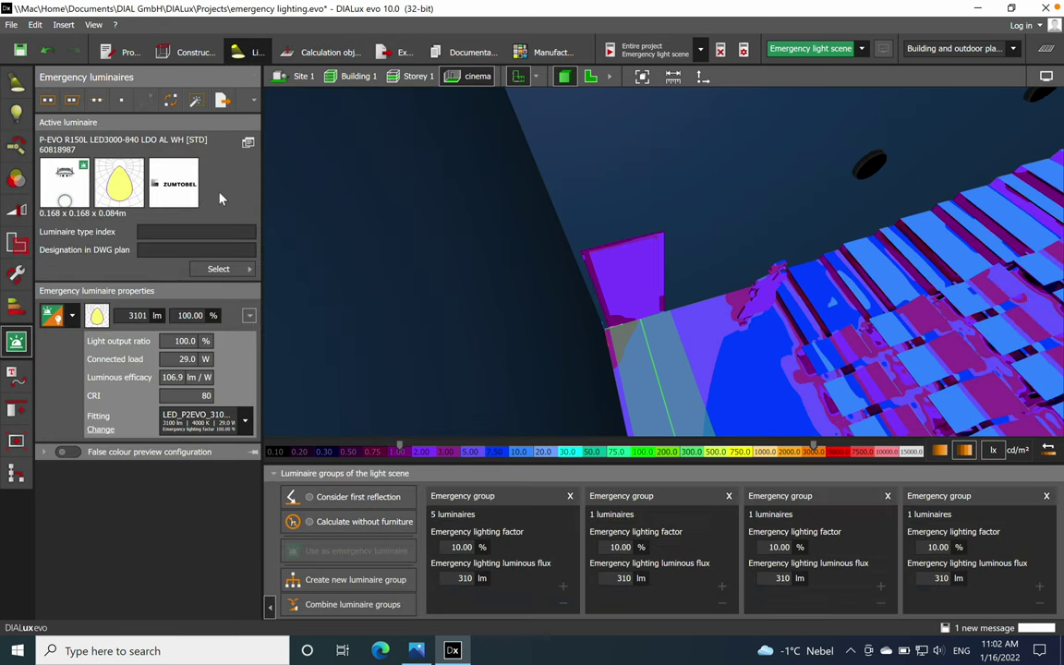
{"action": "left_click", "coordinate": [218, 270]}
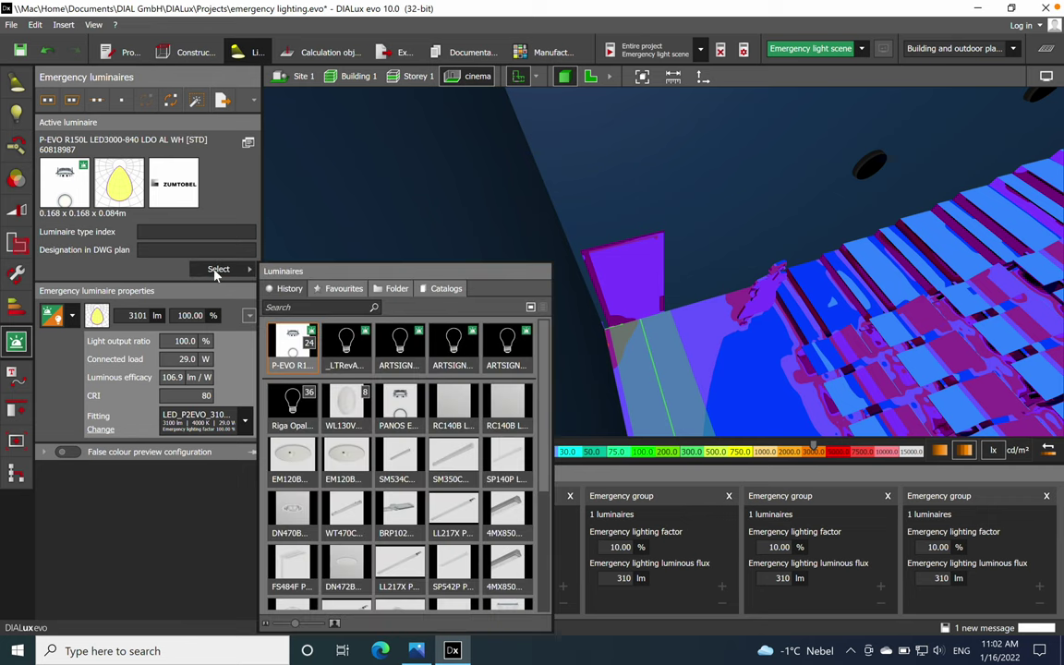
{"action": "left_click", "coordinate": [360, 364]}
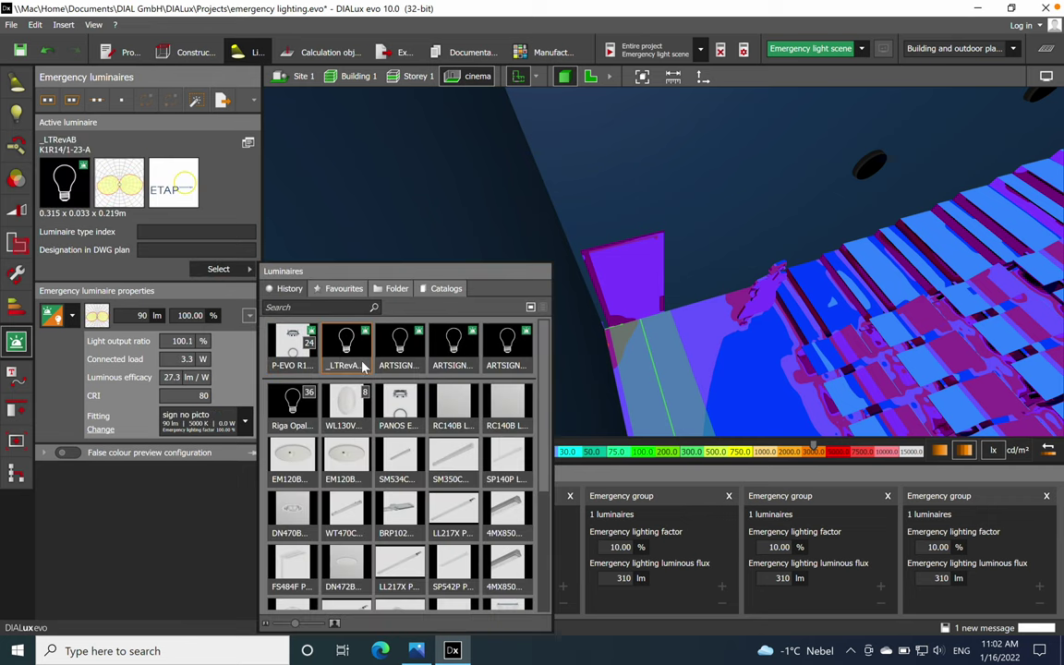
{"action": "left_click", "coordinate": [375, 174]}
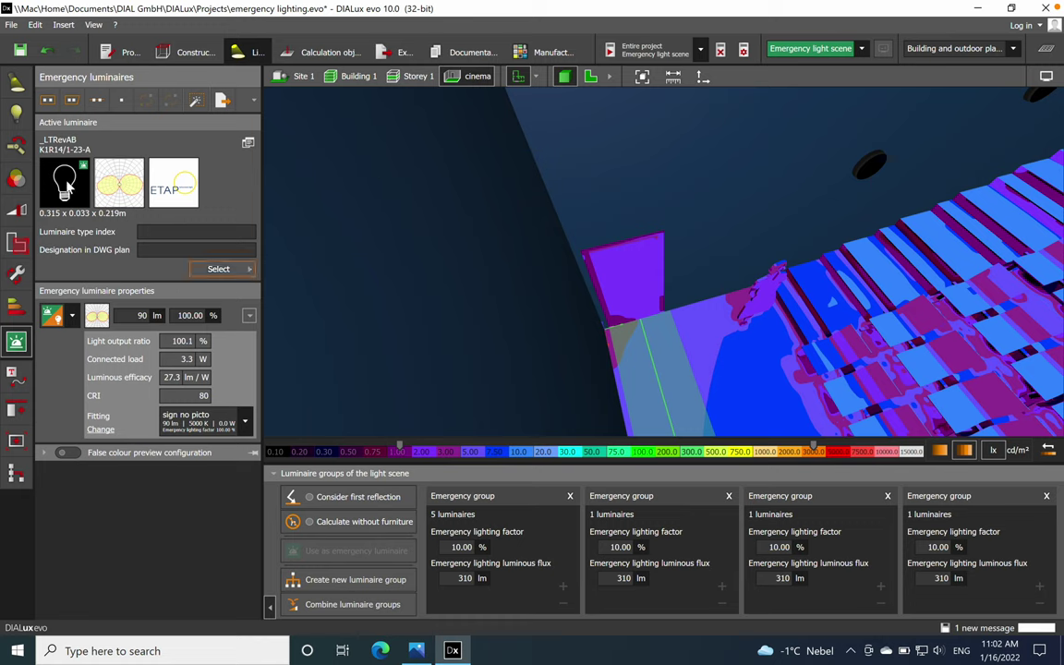
- Place the ETAP luminaire individually in the floor plan near the escape route and set its height to 2.70 m
{"action": "left_click", "coordinate": [591, 77]}
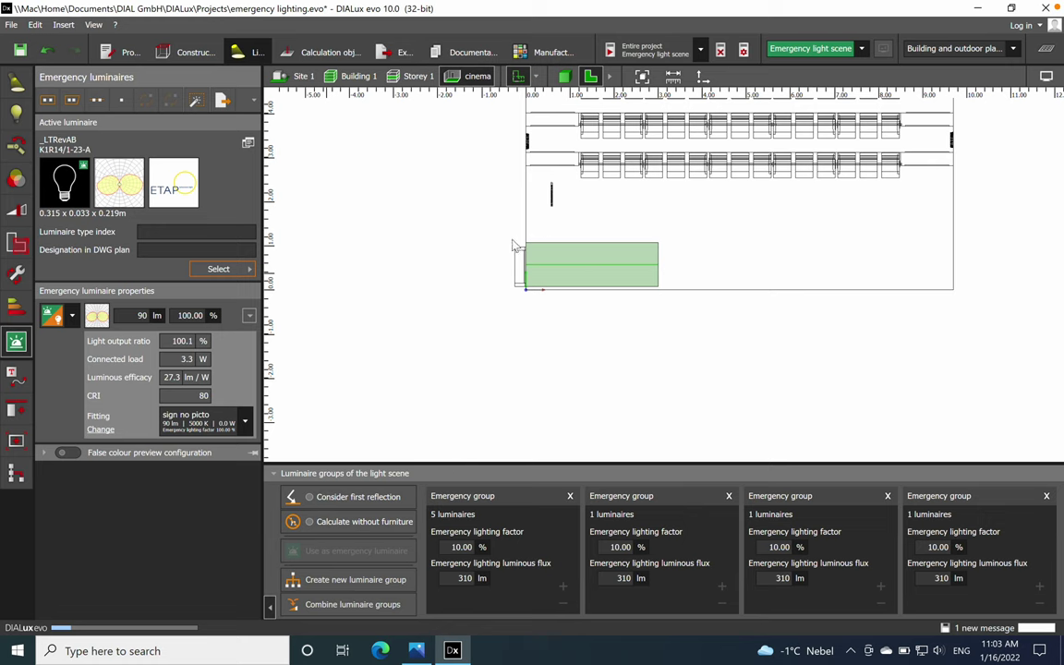
{"action": "key", "text": "Escape"}
{"action": "scroll", "coordinate": [541, 242], "scroll_direction": "up", "scroll_amount": 4}
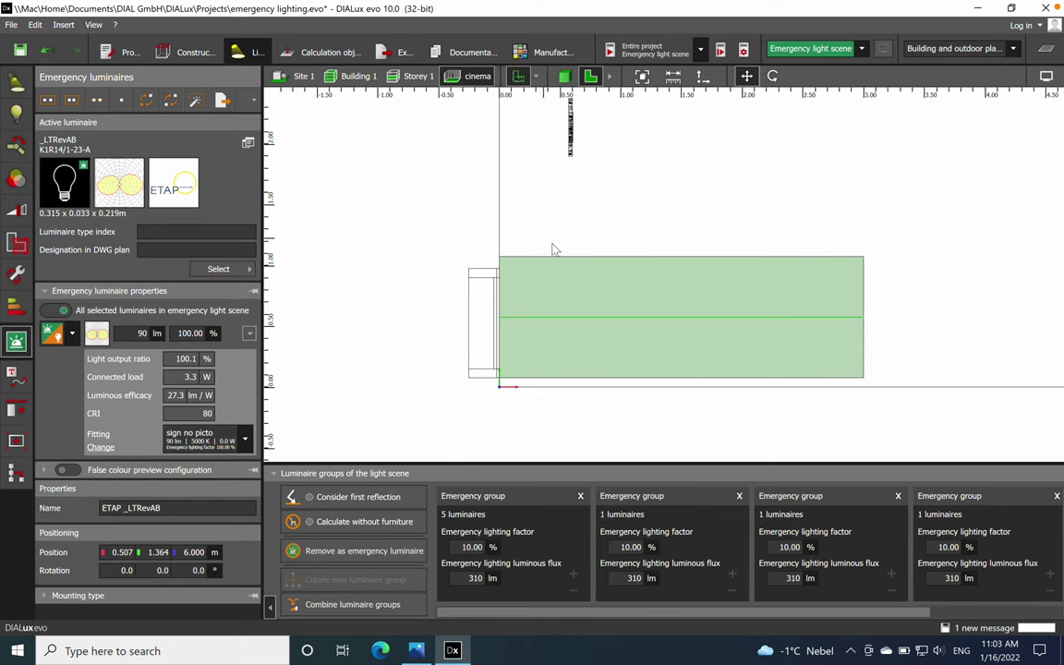
{"action": "left_click", "coordinate": [210, 552]}
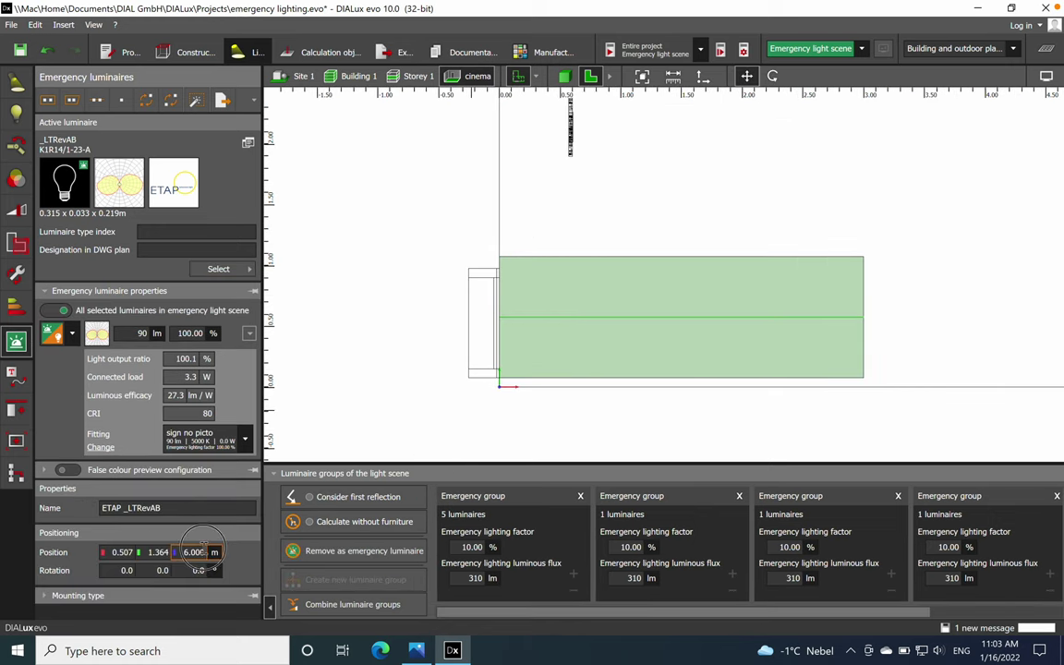
{"action": "key", "text": "BackSpace"}
{"action": "type", "text": "2.70"}
{"action": "key", "text": "Return"}
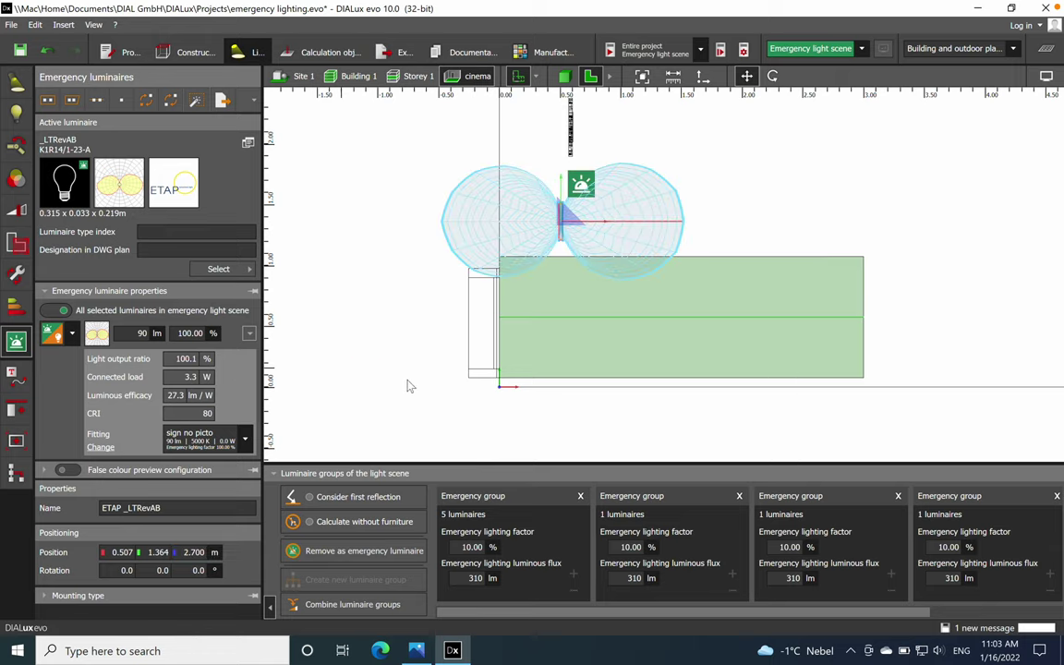
- Move the ETAP luminaire onto the wall at the middle of the door opening and deselect it
{"action": "left_click", "coordinate": [545, 237]}
{"action": "scroll", "coordinate": [550, 232], "scroll_direction": "up", "scroll_amount": 2}
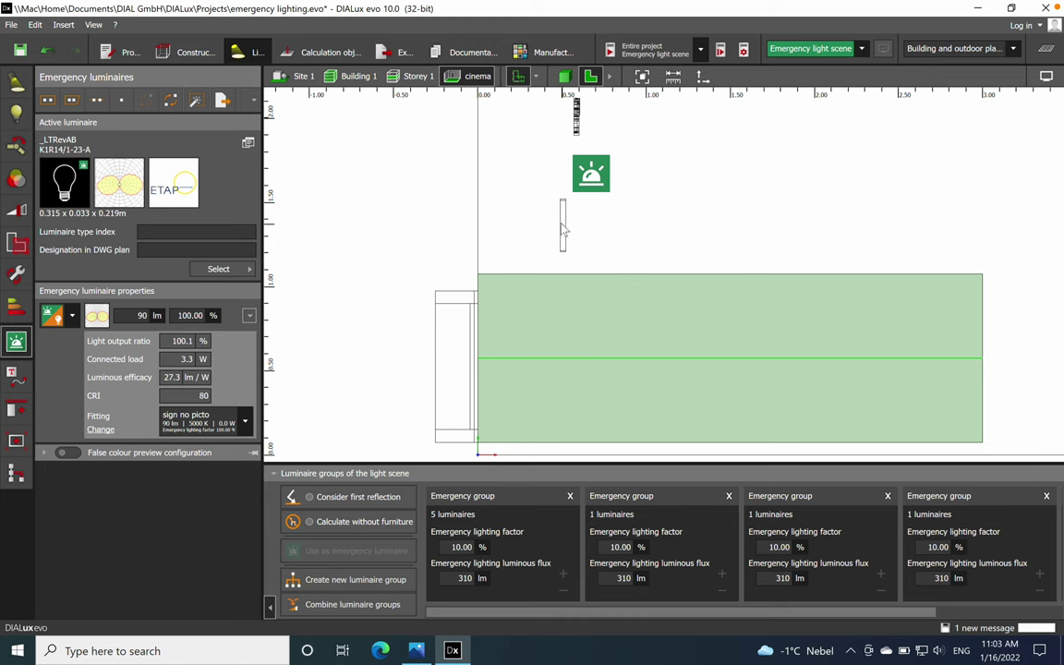
{"action": "right_click", "coordinate": [564, 227]}
{"action": "right_click", "coordinate": [565, 227]}
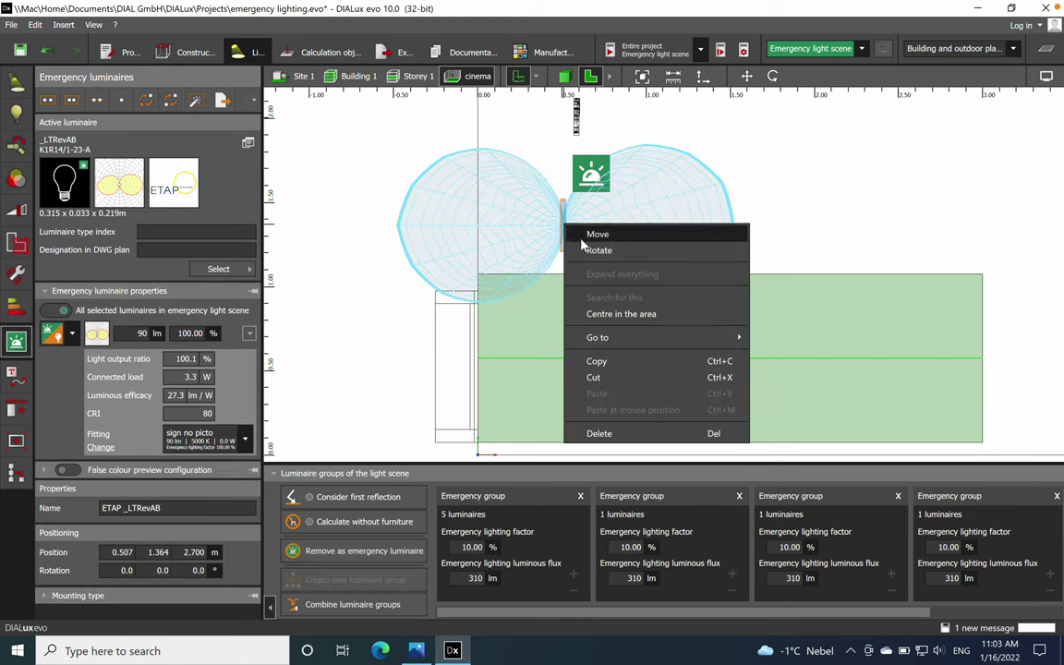
{"action": "left_click", "coordinate": [596, 237]}
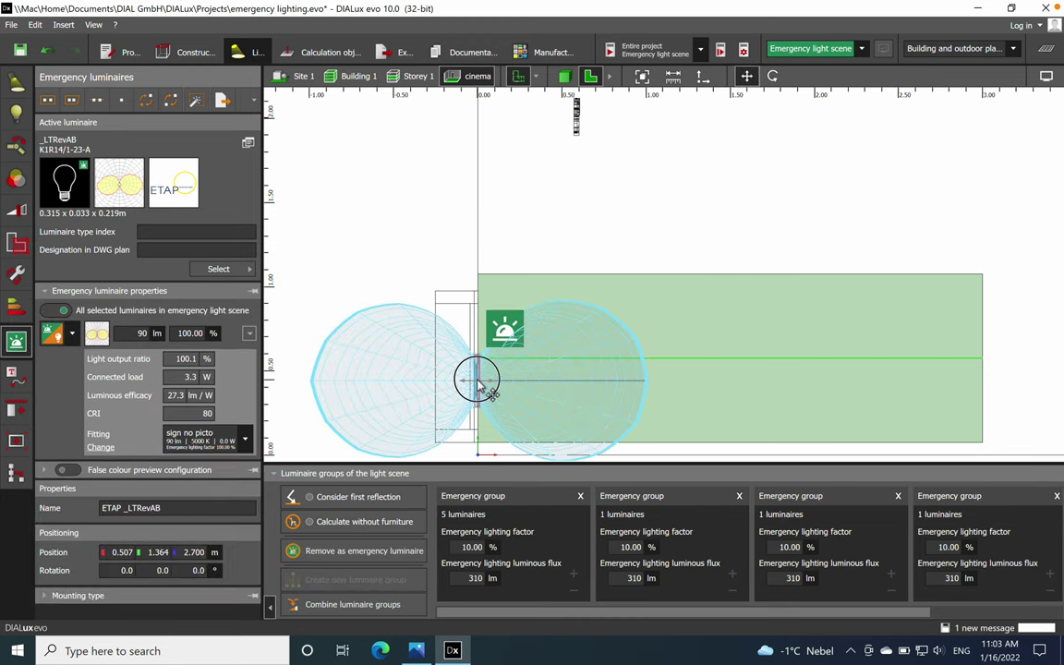
{"action": "left_click", "coordinate": [481, 370]}
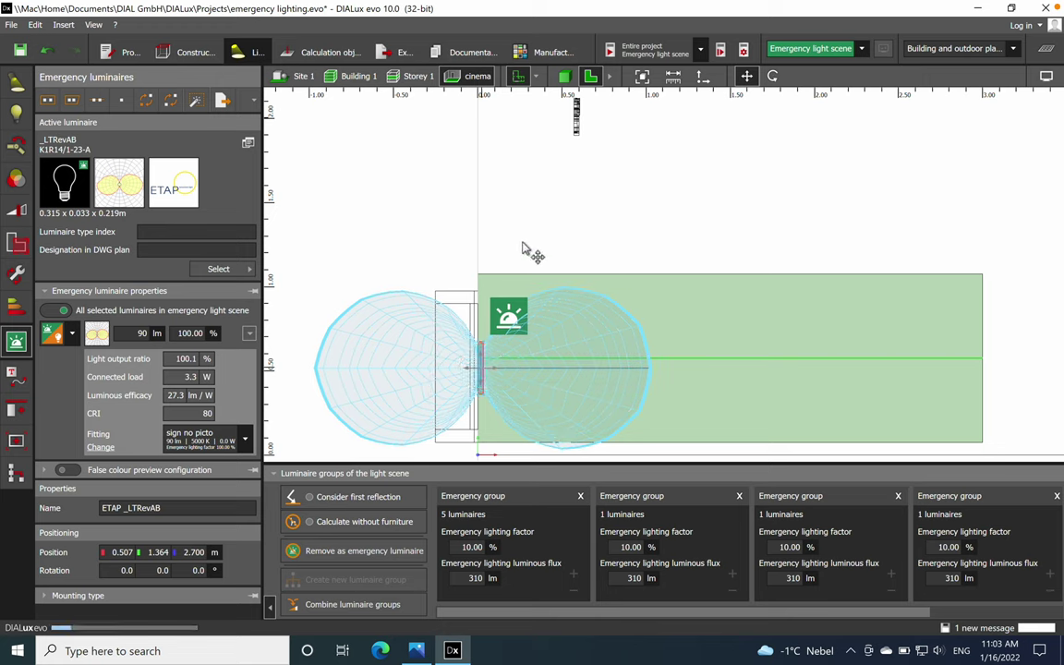
{"action": "left_click", "coordinate": [543, 211]}
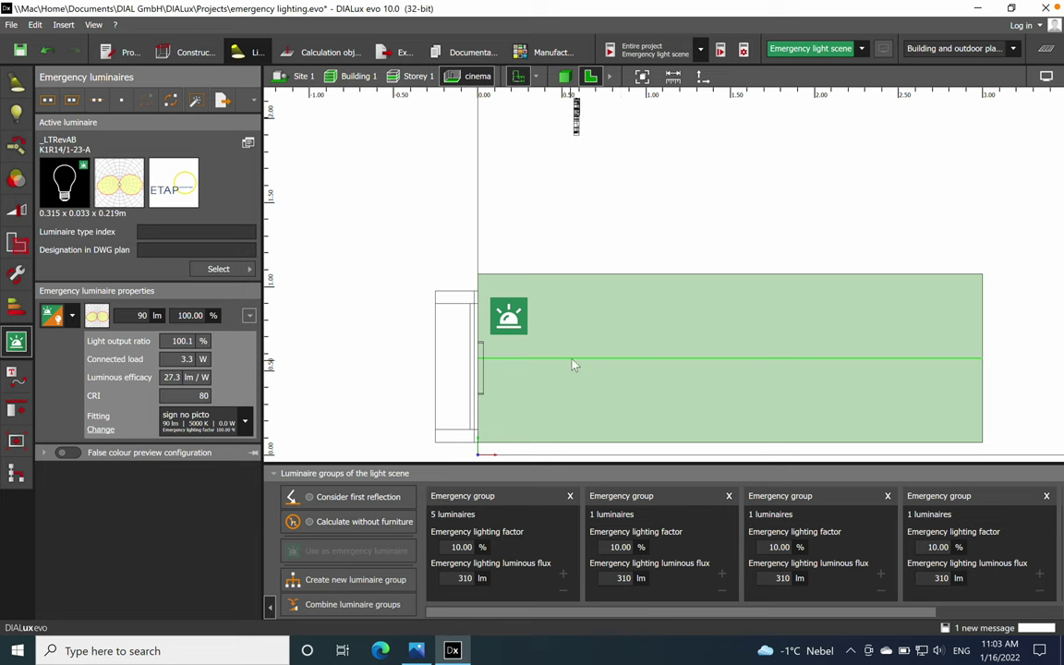
{"action": "scroll", "coordinate": [453, 213], "scroll_direction": "down", "scroll_amount": 1}
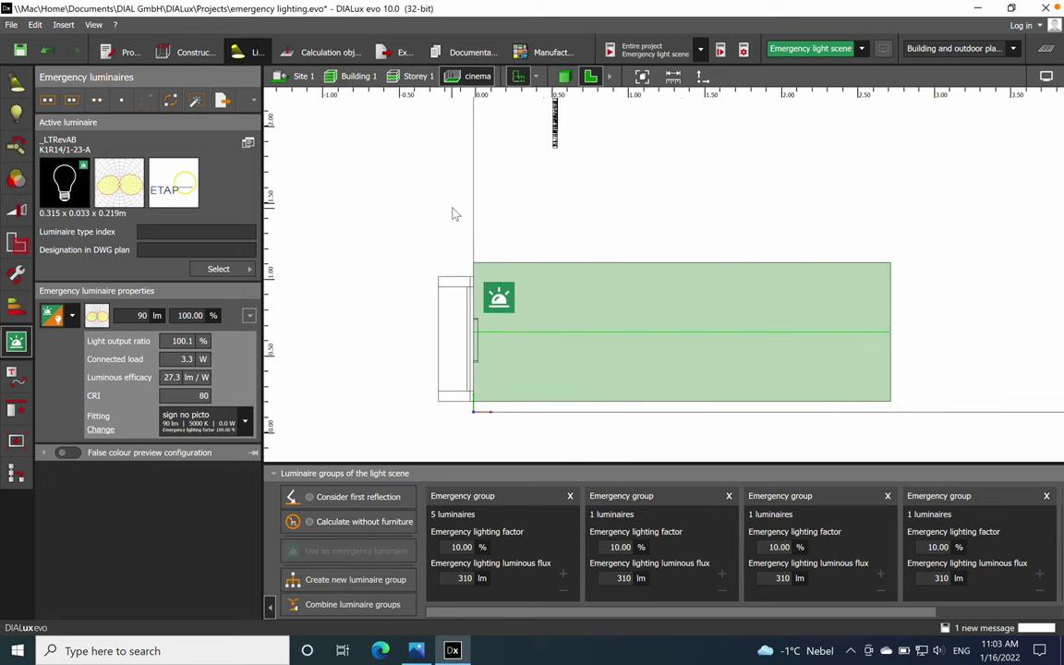
- Show the luminaire above the door in 3D and compare it with the exit sign picture in Photos
{"action": "left_click", "coordinate": [564, 77]}
{"action": "scroll", "coordinate": [632, 235], "scroll_direction": "up", "scroll_amount": 2}
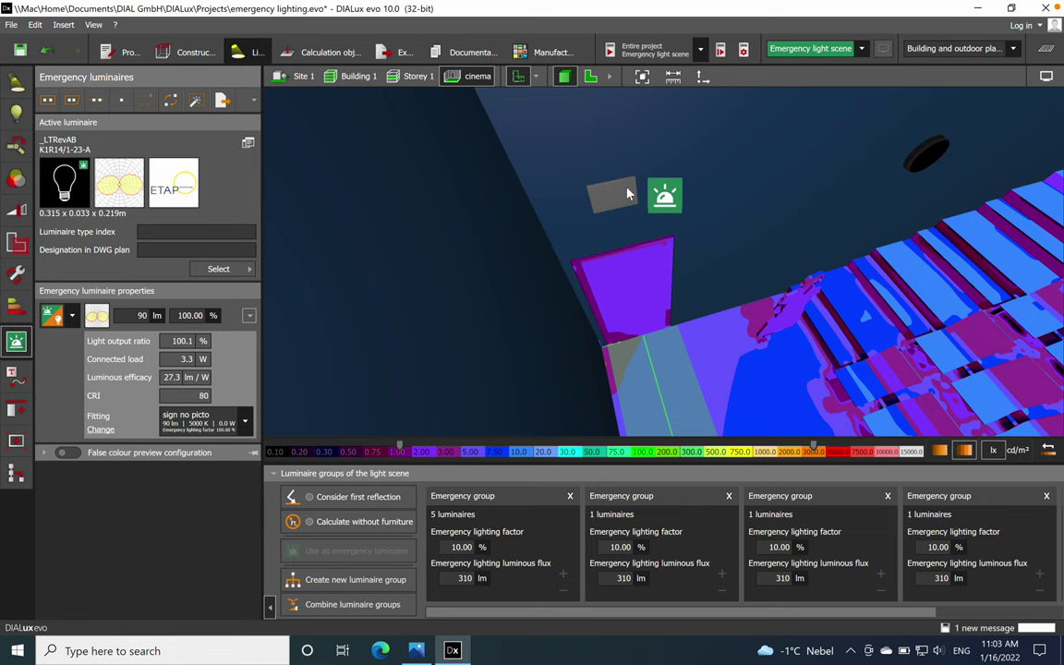
{"action": "left_click", "coordinate": [411, 656]}
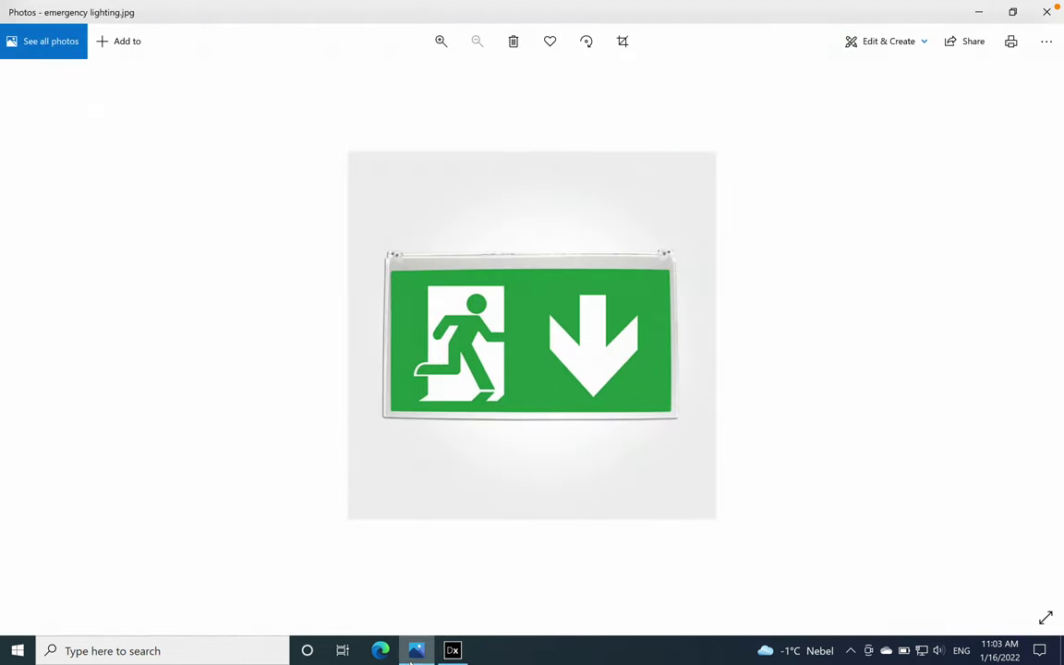
{"action": "left_click", "coordinate": [412, 655]}
- Examine the whole cinema in 3D, including both door areas, the seat rows and the emergency luminaires on the walls
{"action": "left_click_drag", "start_coordinate": [566, 243], "coordinate": [554, 335]}
{"action": "left_click_drag", "start_coordinate": [569, 154], "coordinate": [534, 236]}
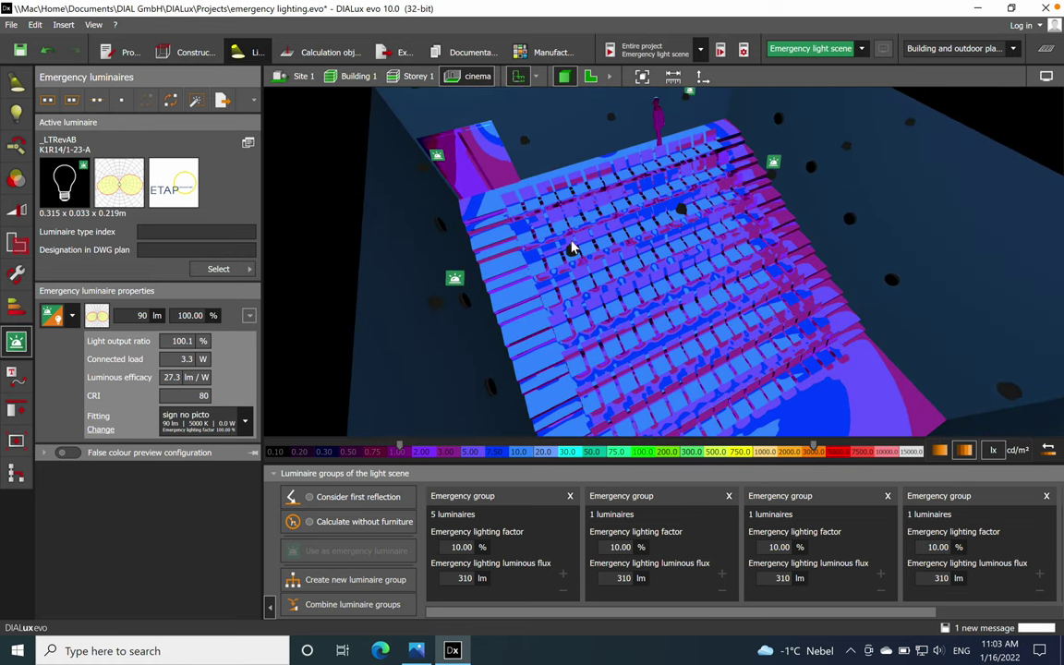
{"action": "scroll", "coordinate": [421, 103], "scroll_direction": "down", "scroll_amount": 5}
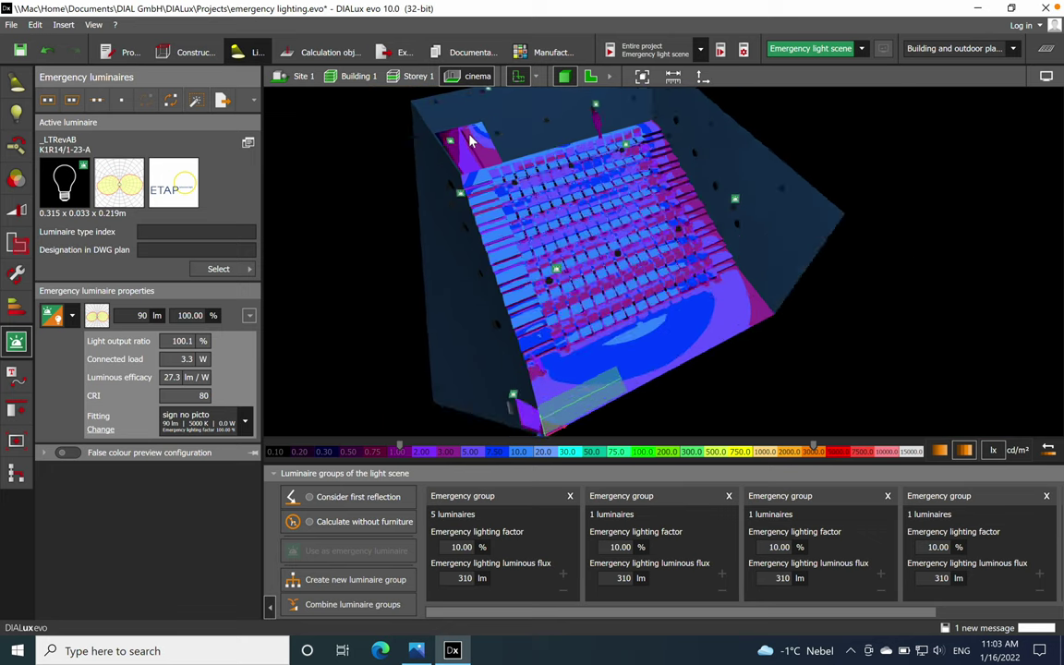
{"action": "left_click_drag", "start_coordinate": [663, 356], "coordinate": [557, 190]}
{"action": "scroll", "coordinate": [592, 269], "scroll_direction": "up", "scroll_amount": 5}
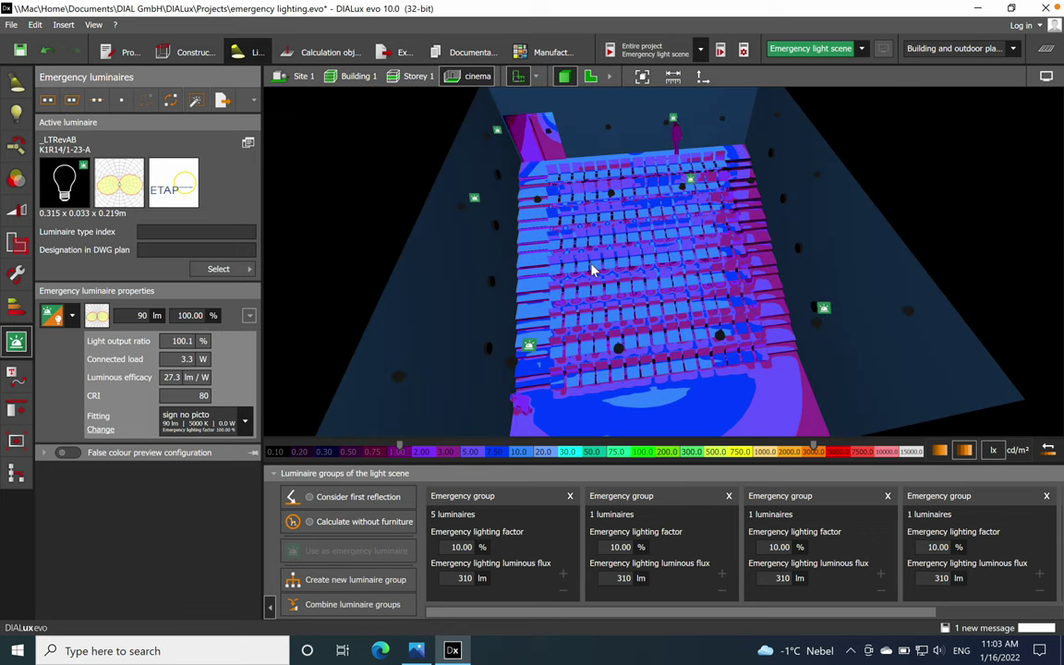
{"action": "left_click_drag", "start_coordinate": [614, 268], "coordinate": [572, 346]}
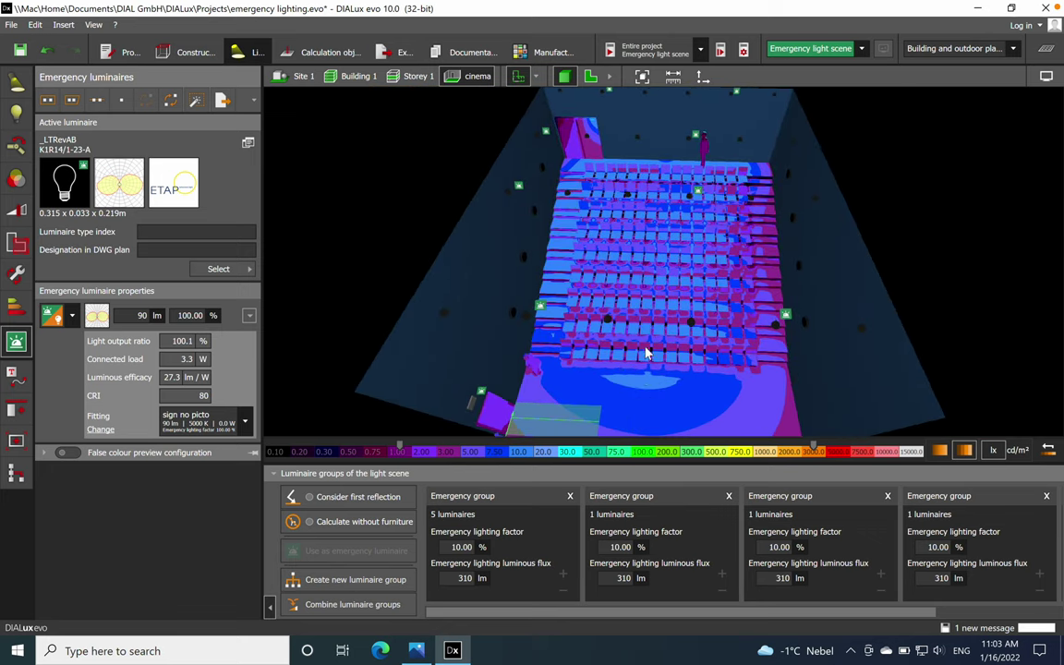
{"action": "scroll", "coordinate": [650, 354], "scroll_direction": "down", "scroll_amount": 3}
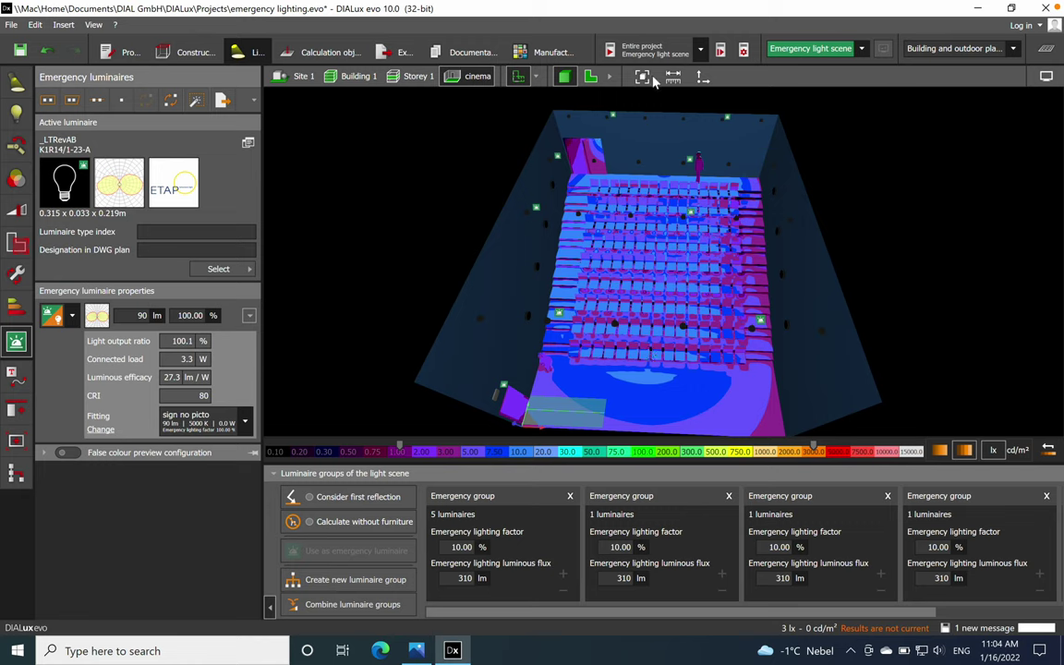
- Recalculate the emergency light scene and view the isolines on the escape route at close range
{"action": "left_click", "coordinate": [720, 49]}
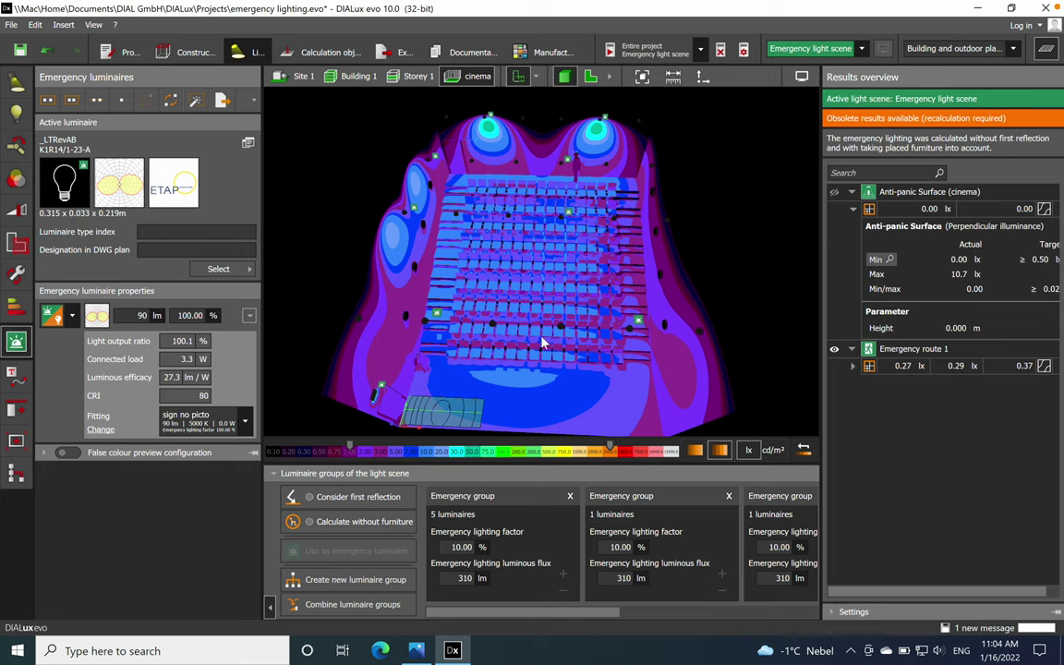
{"action": "scroll", "coordinate": [478, 393], "scroll_direction": "up", "scroll_amount": 5}
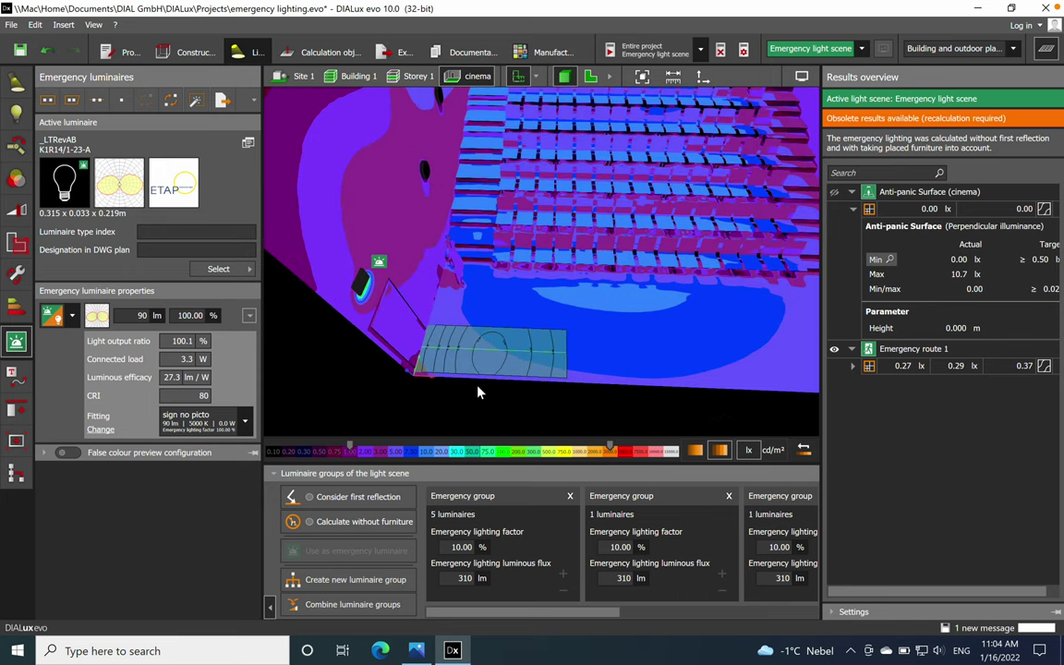
{"action": "scroll", "coordinate": [478, 392], "scroll_direction": "up", "scroll_amount": 2}
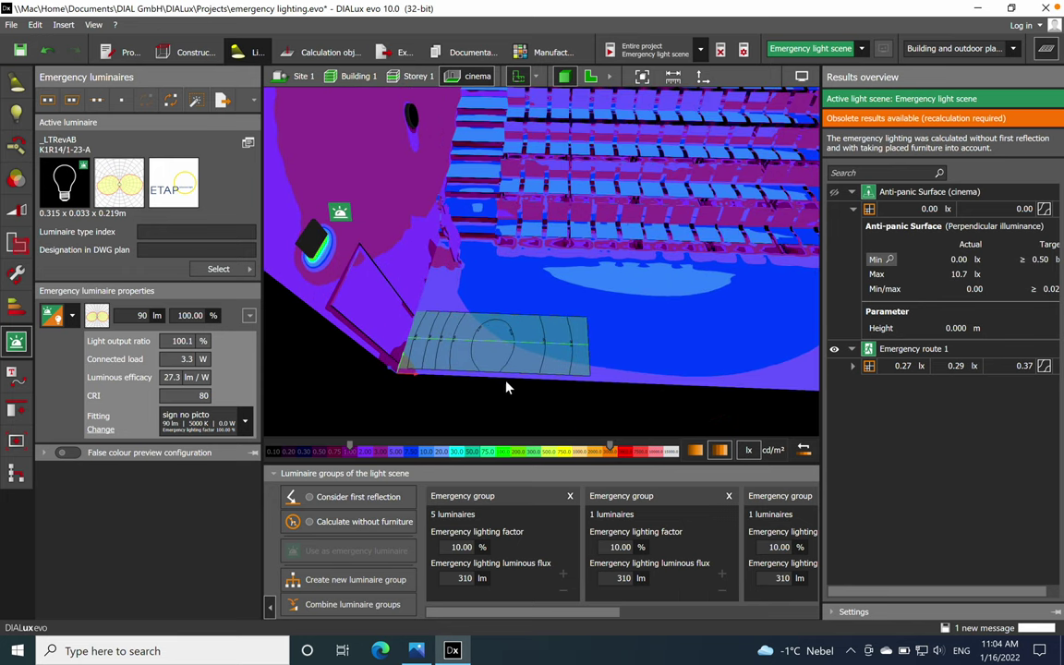
- Compare the escape route's middle area and centre line results with their targets, widen the results overview and close it
{"action": "left_click", "coordinate": [850, 367]}
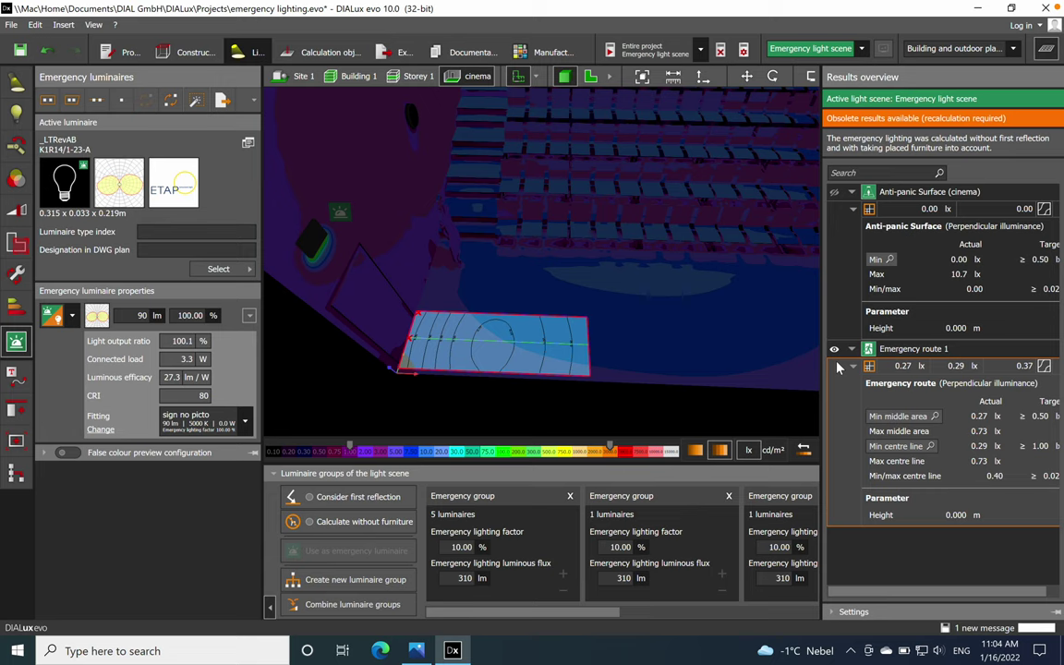
{"action": "left_click", "coordinate": [853, 367]}
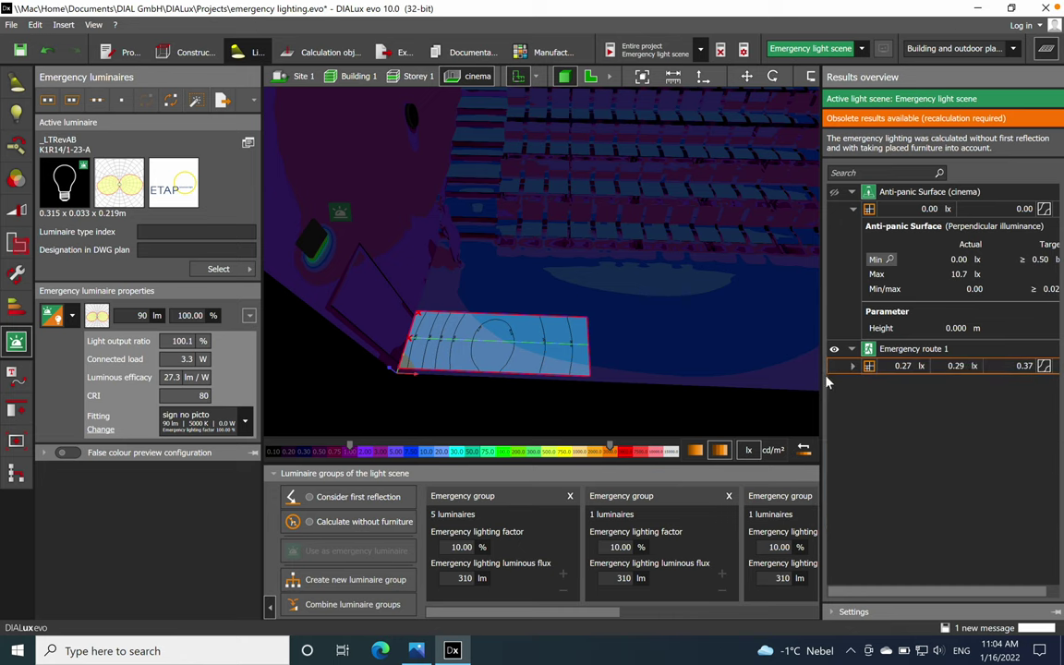
{"action": "left_click_drag", "start_coordinate": [821, 385], "coordinate": [773, 392]}
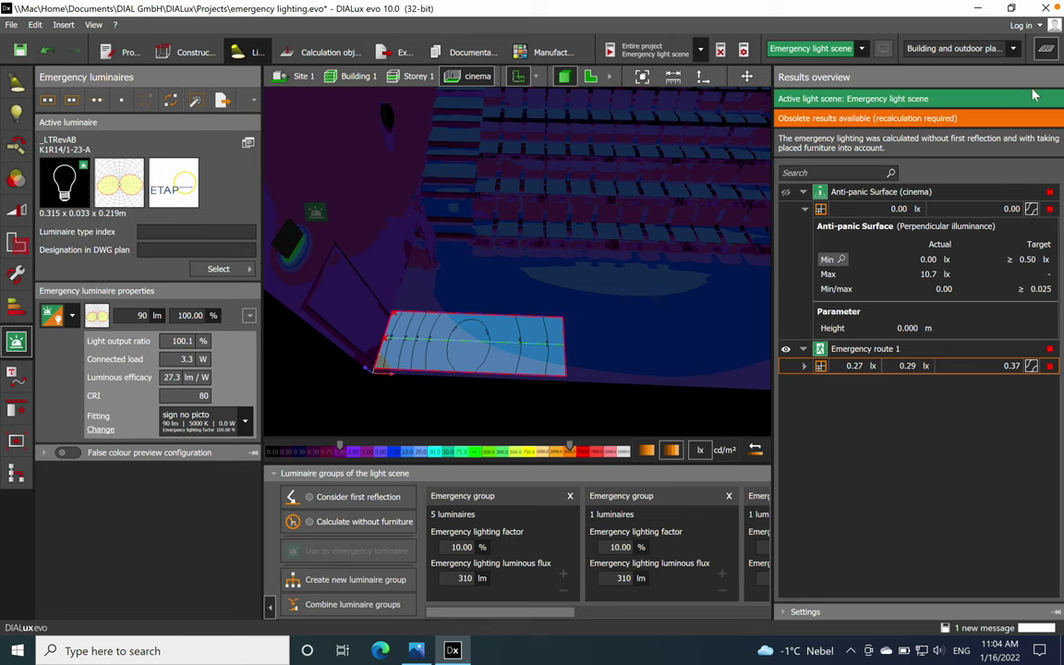
{"action": "left_click", "coordinate": [1048, 49]}
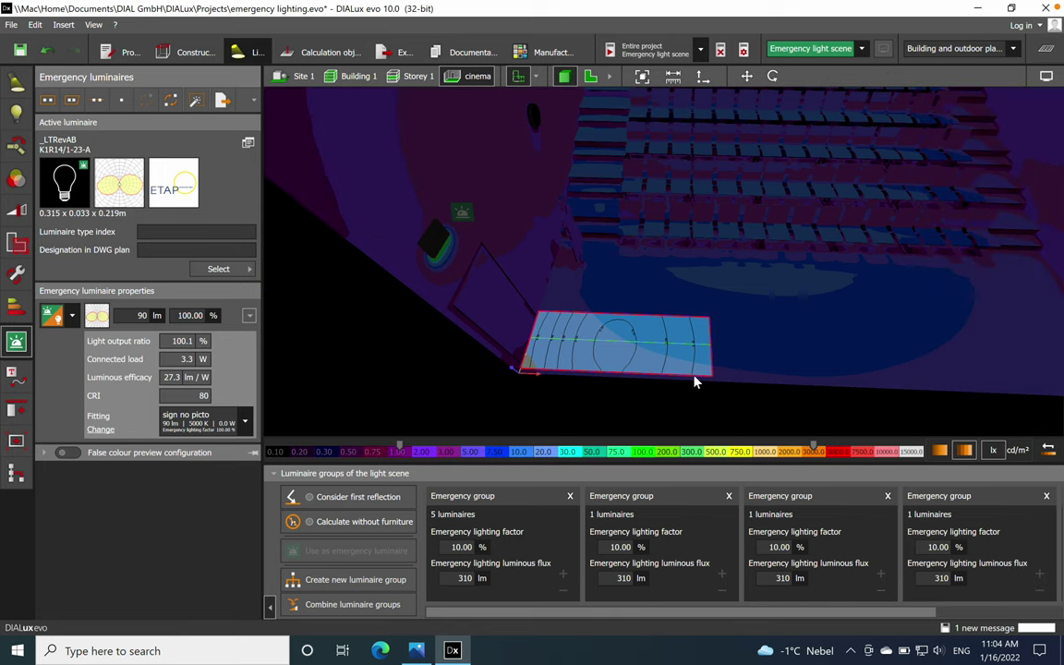
- Try to rotate the exit sign luminaire above the door about its vertical axis in the 3D view
{"action": "scroll", "coordinate": [442, 220], "scroll_direction": "up", "scroll_amount": 2}
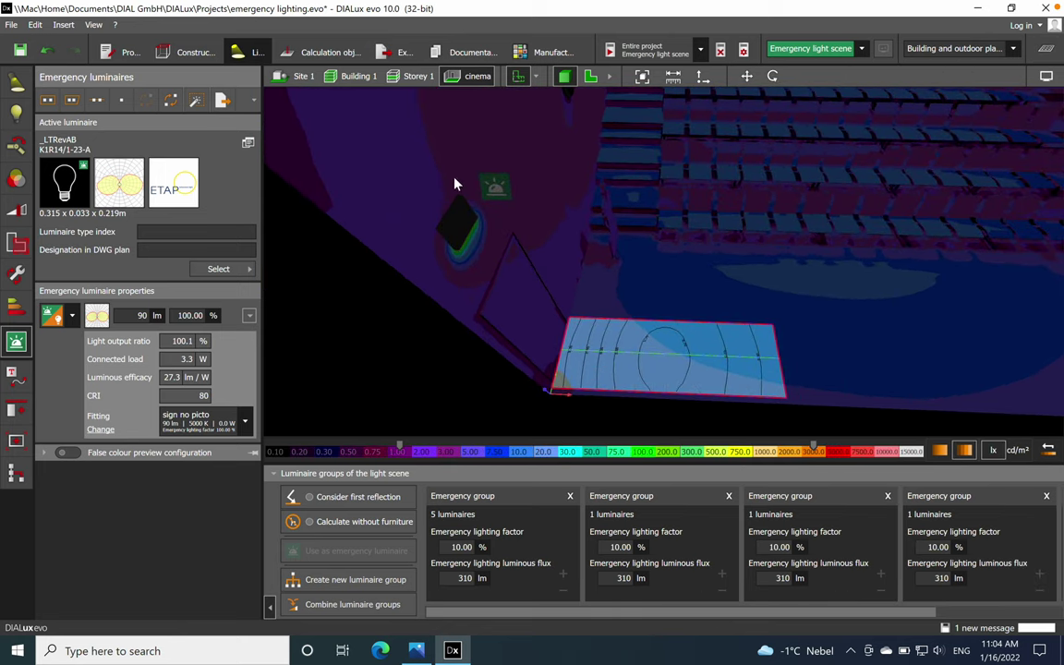
{"action": "left_click", "coordinate": [485, 244]}
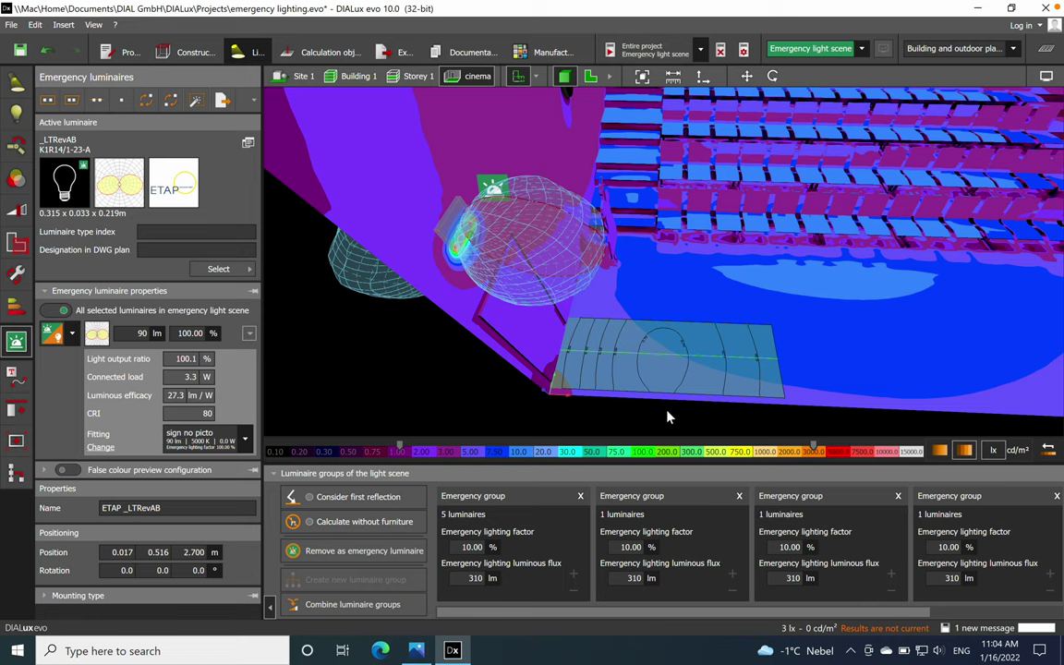
{"action": "right_click_drag", "start_coordinate": [637, 337], "coordinate": [557, 297]}
{"action": "scroll", "coordinate": [558, 297], "scroll_direction": "up", "scroll_amount": 3}
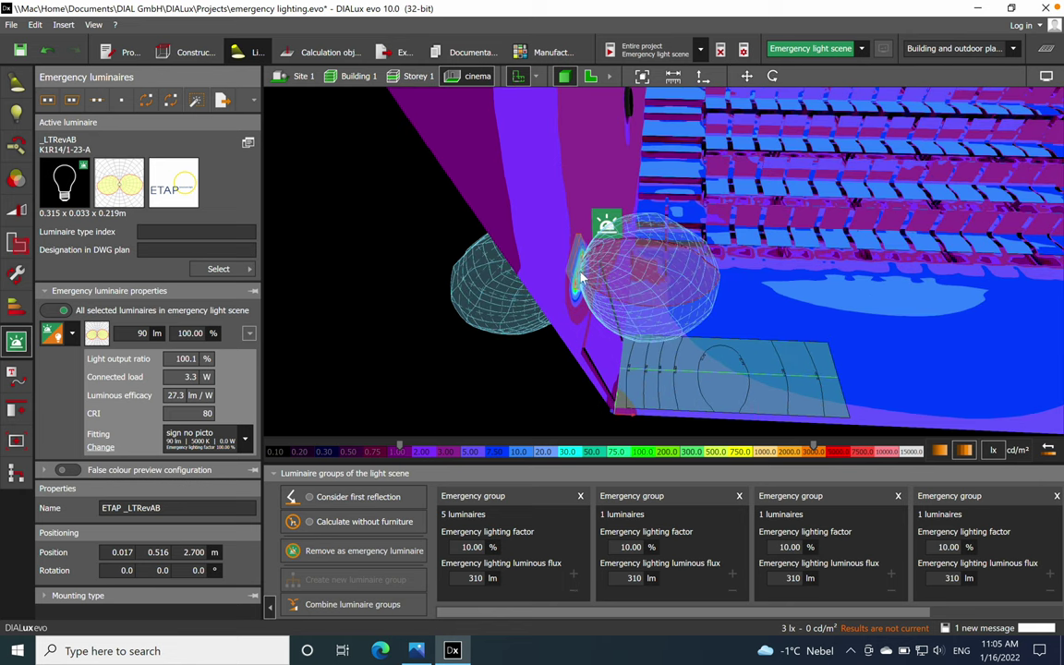
{"action": "right_click", "coordinate": [573, 270]}
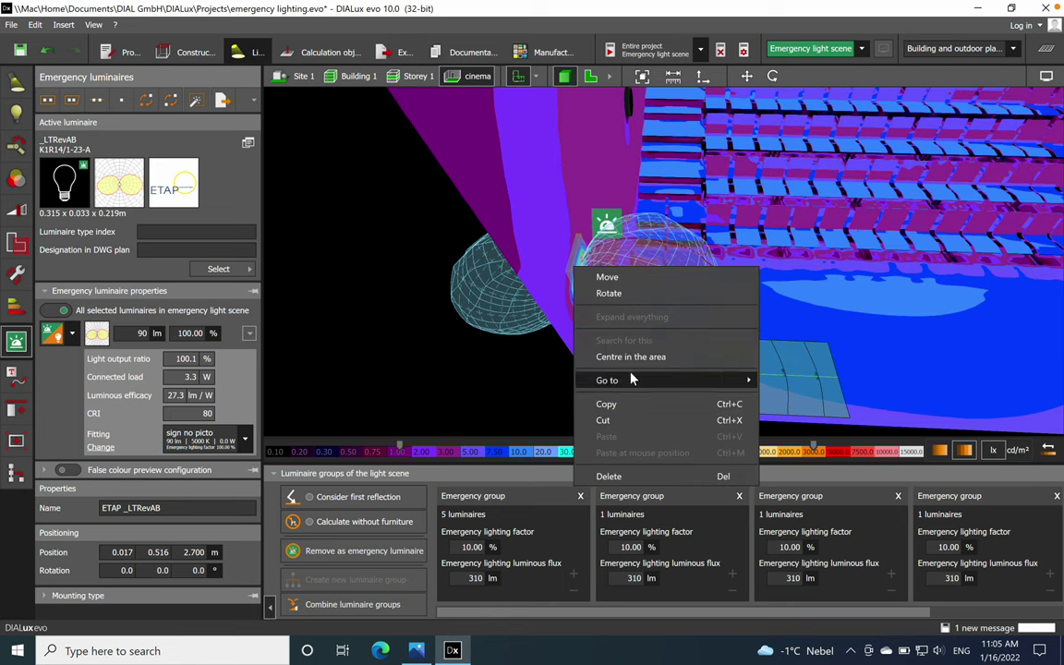
{"action": "left_click", "coordinate": [611, 294]}
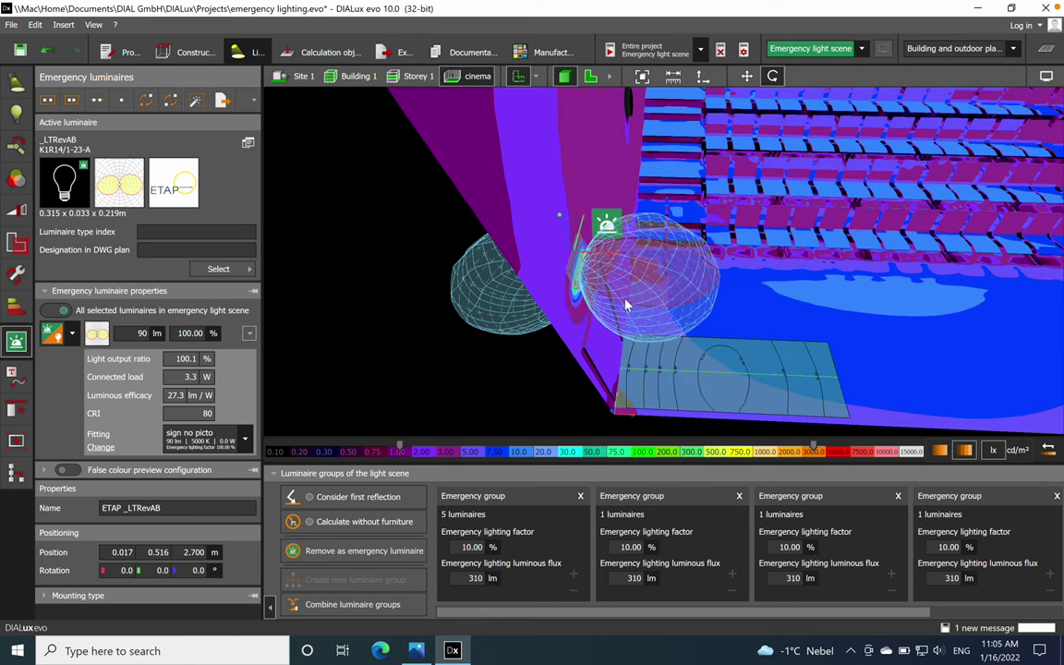
{"action": "left_click_drag", "start_coordinate": [563, 237], "coordinate": [610, 179]}
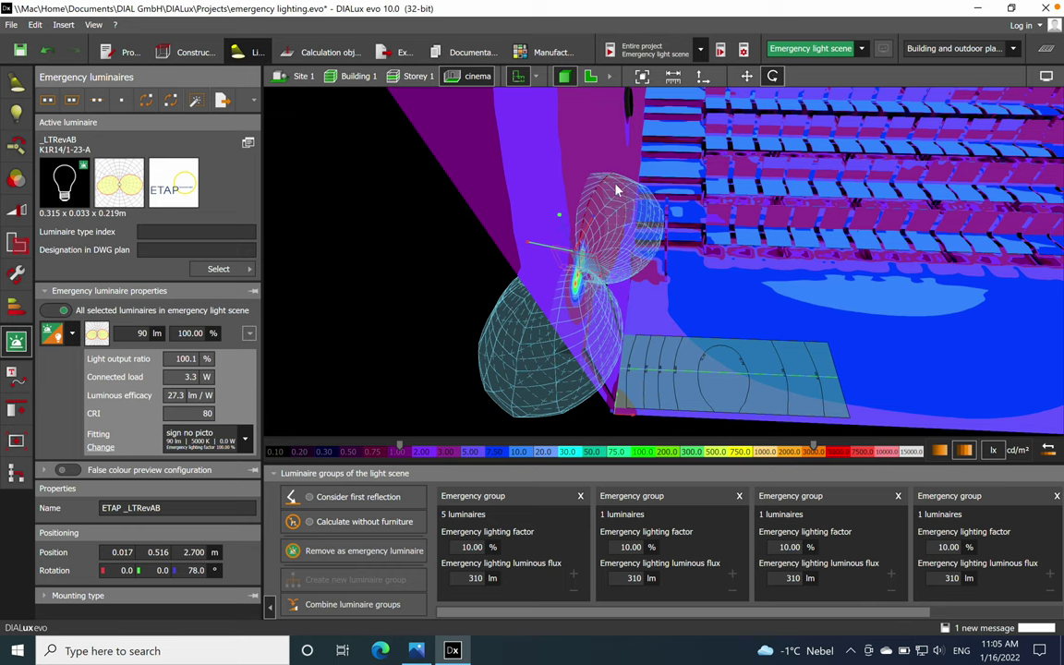
{"action": "left_click_drag", "start_coordinate": [597, 222], "coordinate": [601, 262]}
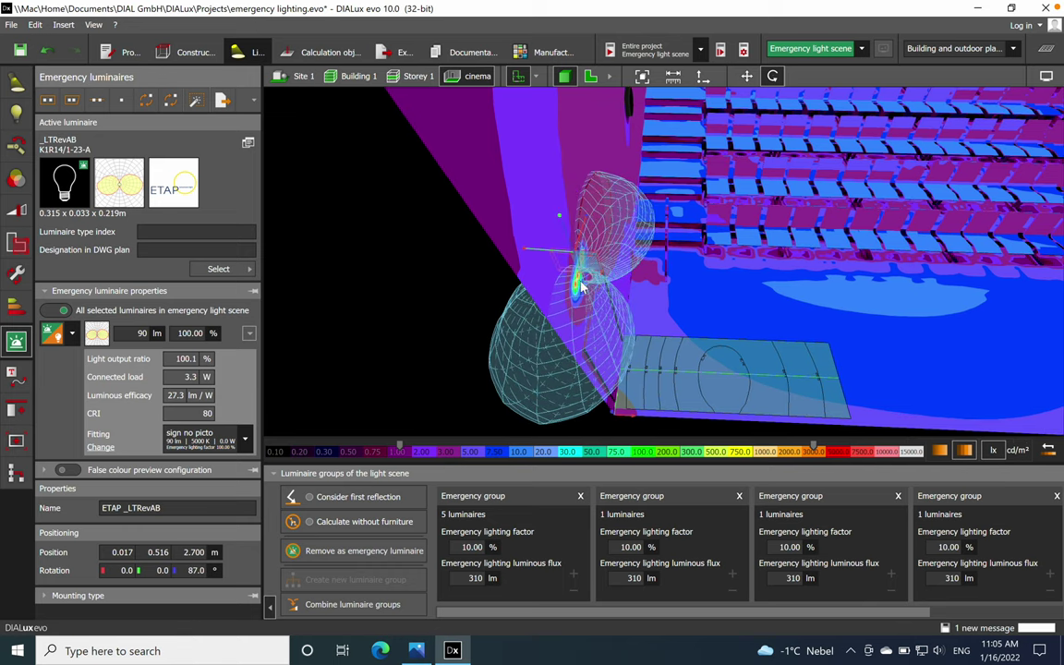
{"action": "left_click_drag", "start_coordinate": [589, 219], "coordinate": [638, 277]}
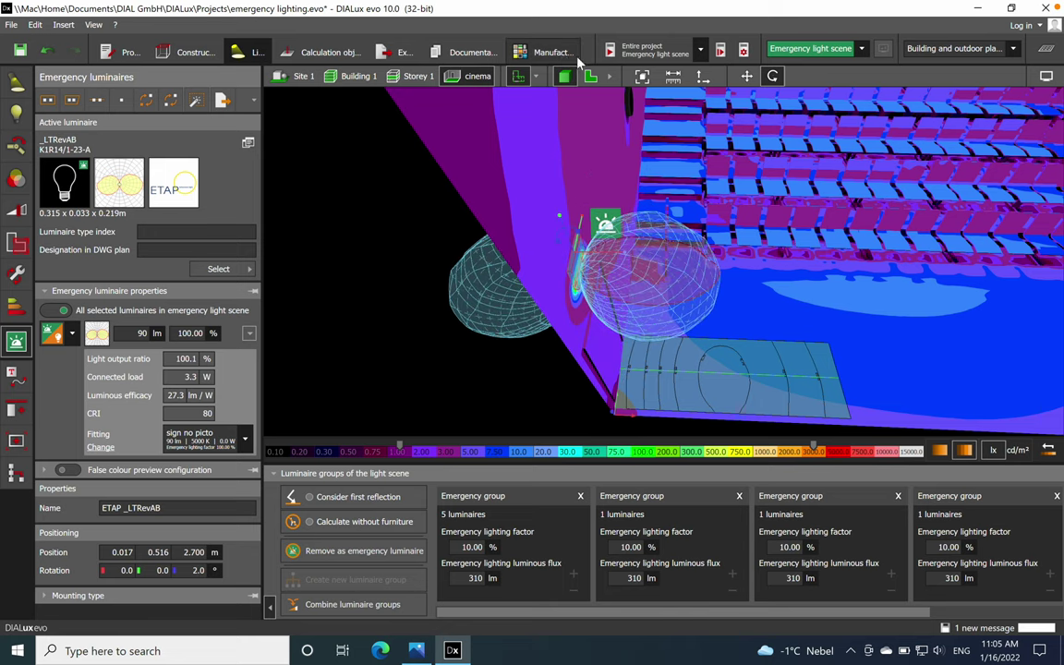
- In the floor plan, move the exit sign luminaire off the door wall to about X 0.138 m, Y 0.543 m
{"action": "left_click", "coordinate": [589, 75]}
{"action": "scroll", "coordinate": [455, 328], "scroll_direction": "up", "scroll_amount": 5}
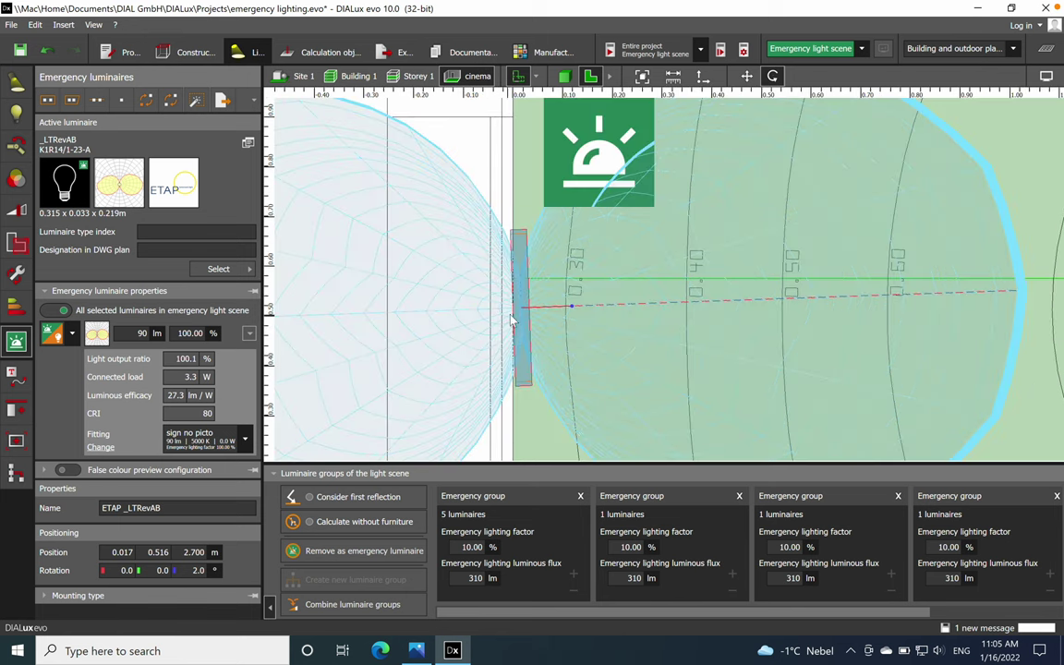
{"action": "right_click", "coordinate": [525, 317]}
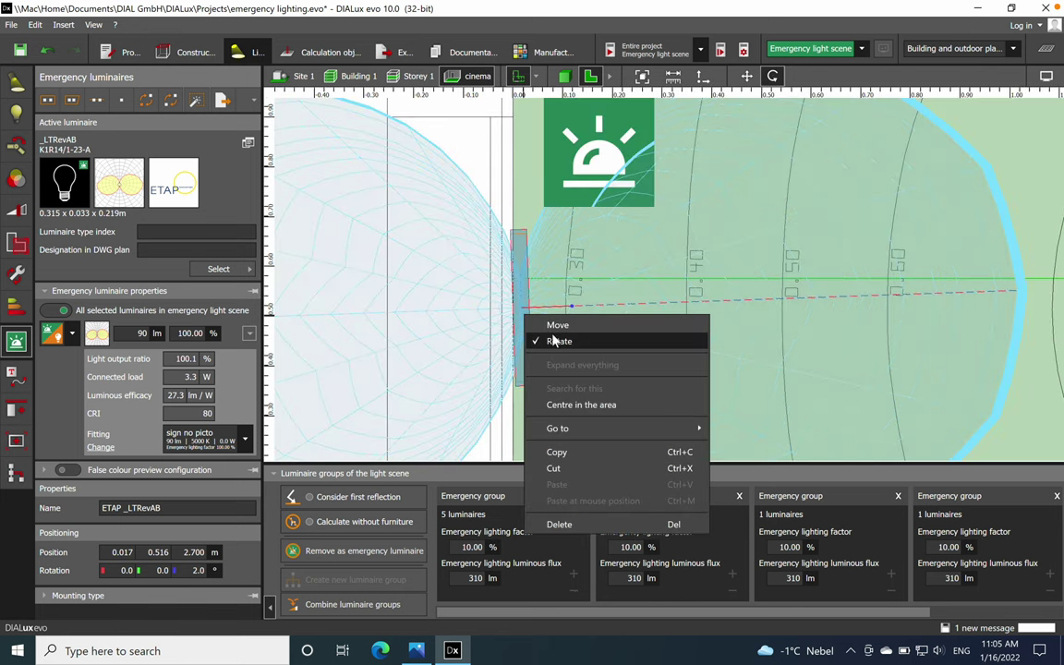
{"action": "left_click", "coordinate": [557, 340]}
{"action": "right_click", "coordinate": [524, 310]}
{"action": "left_click", "coordinate": [536, 335]}
{"action": "left_click_drag", "start_coordinate": [521, 310], "coordinate": [582, 297]}
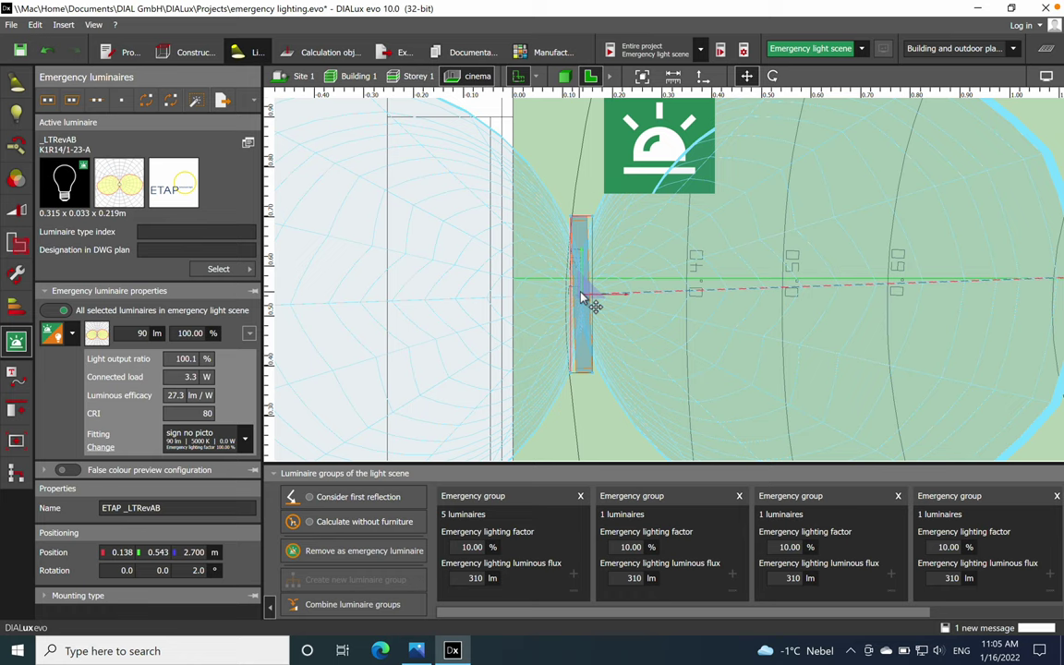
- Rotate the exit sign luminaire by 90° so that it stands perpendicular to the door wall
{"action": "right_click", "coordinate": [582, 297]}
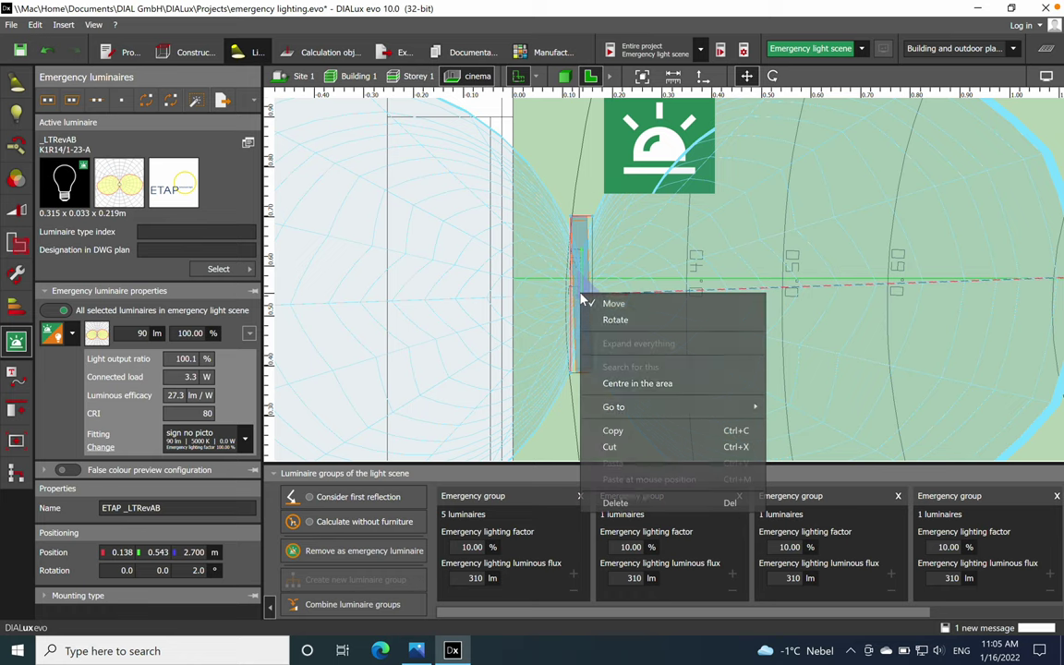
{"action": "left_click", "coordinate": [621, 320]}
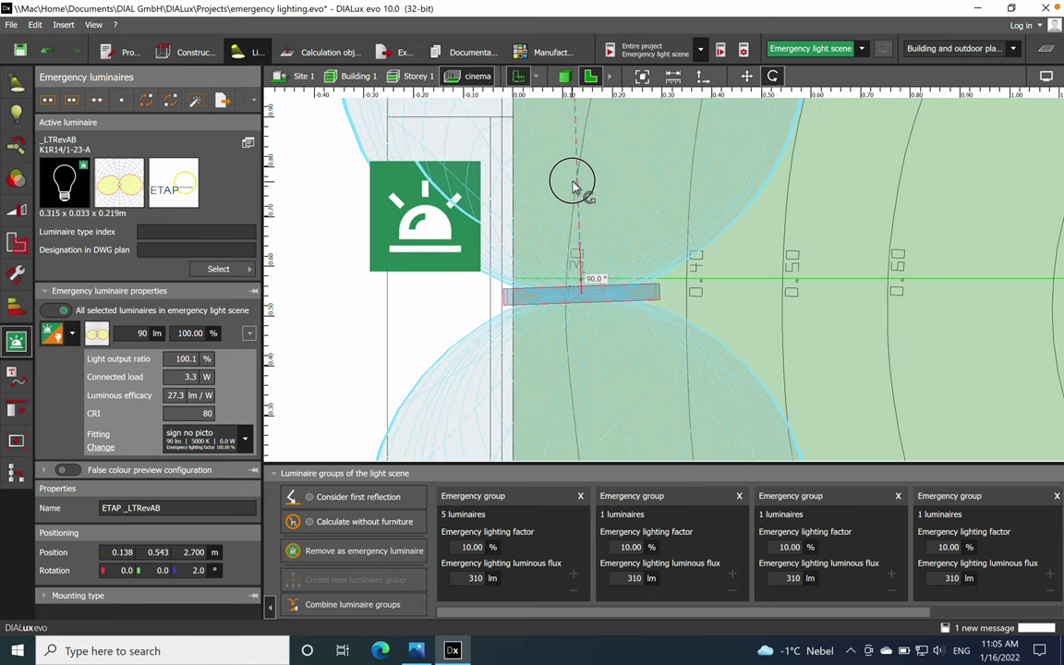
{"action": "left_click", "coordinate": [573, 188]}
- Shift the rotated luminaire slightly into the room so that its end clears the door wall, and deselect it
{"action": "scroll", "coordinate": [573, 187], "scroll_direction": "down", "scroll_amount": 3}
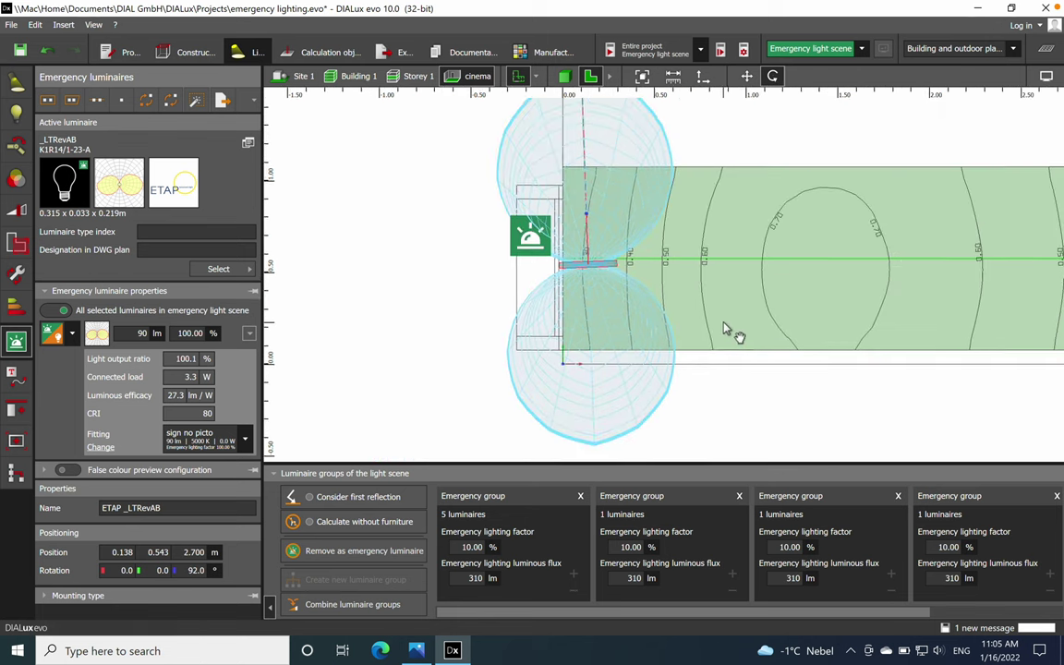
{"action": "right_click", "coordinate": [548, 298]}
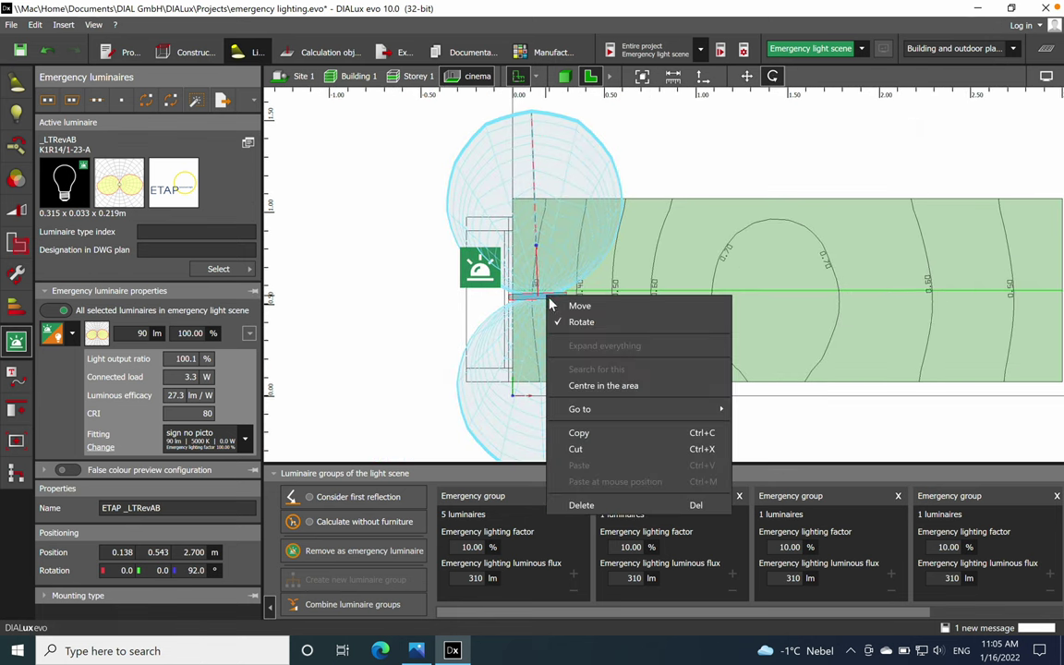
{"action": "left_click", "coordinate": [580, 305]}
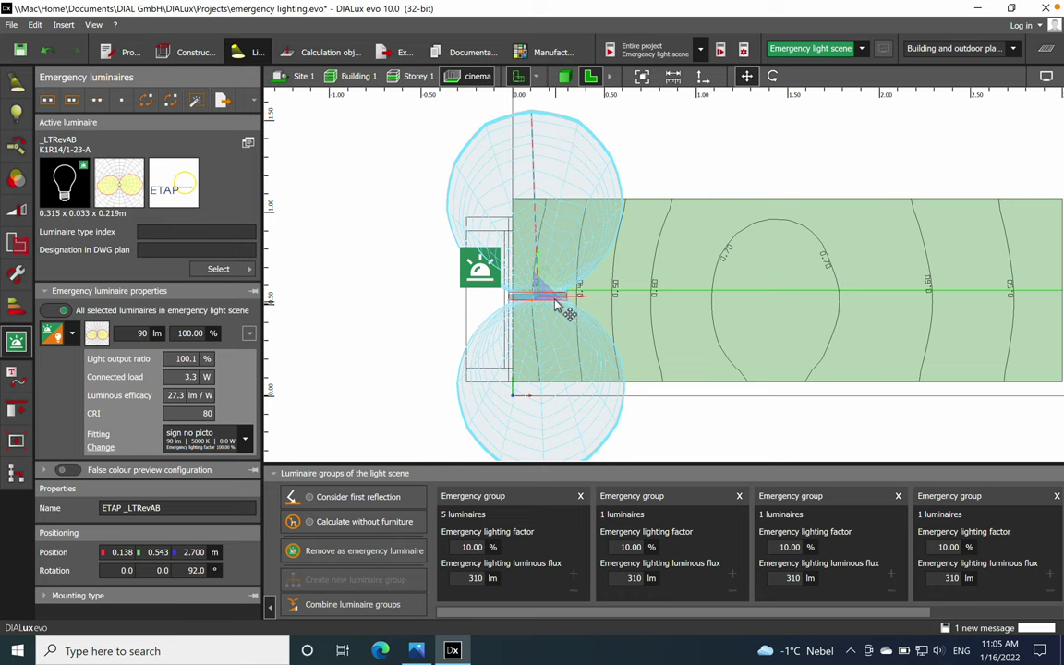
{"action": "left_click", "coordinate": [538, 290]}
{"action": "left_click", "coordinate": [356, 377]}
{"action": "scroll", "coordinate": [357, 376], "scroll_direction": "down", "scroll_amount": 3}
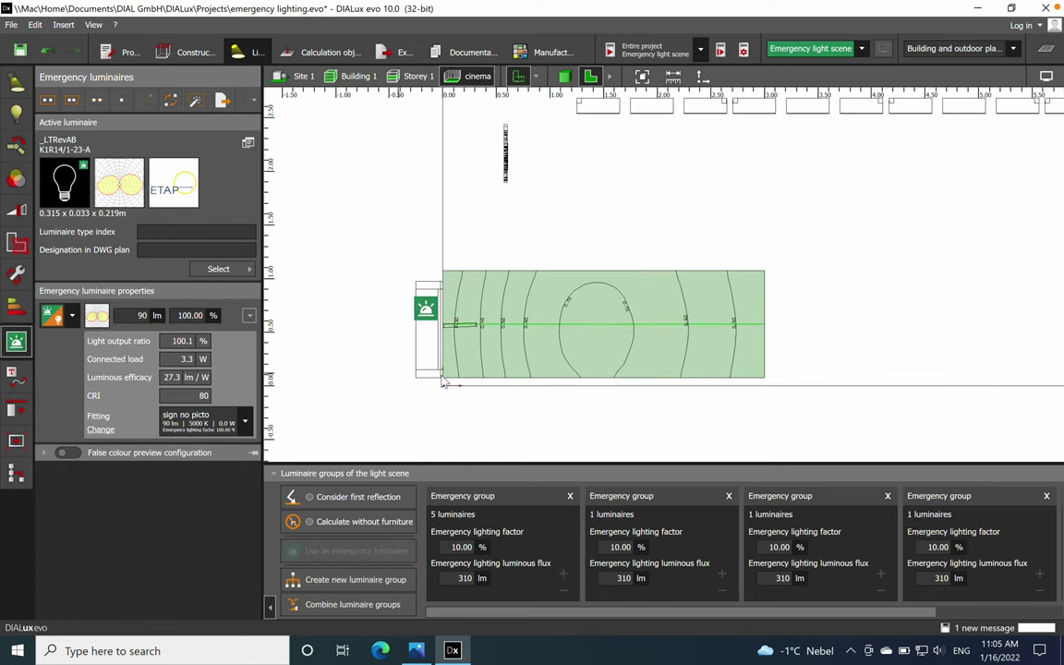
- Recalculate the emergency light scene and check the escape route's middle area and centre line results and its isolines in the floor plan
{"action": "left_click", "coordinate": [635, 54]}
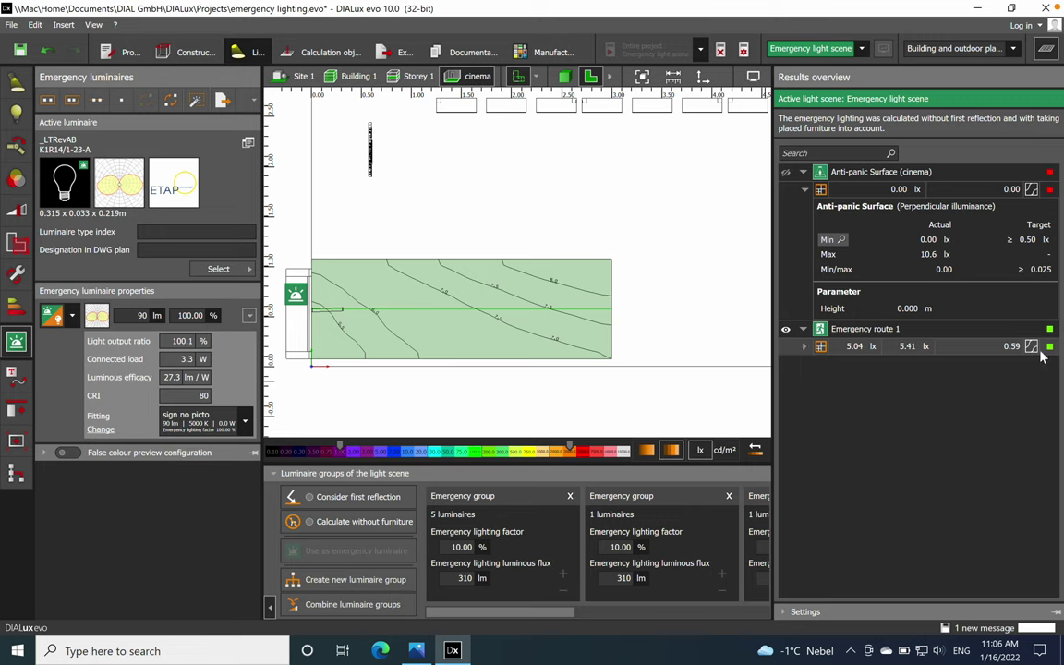
{"action": "left_click", "coordinate": [803, 347]}
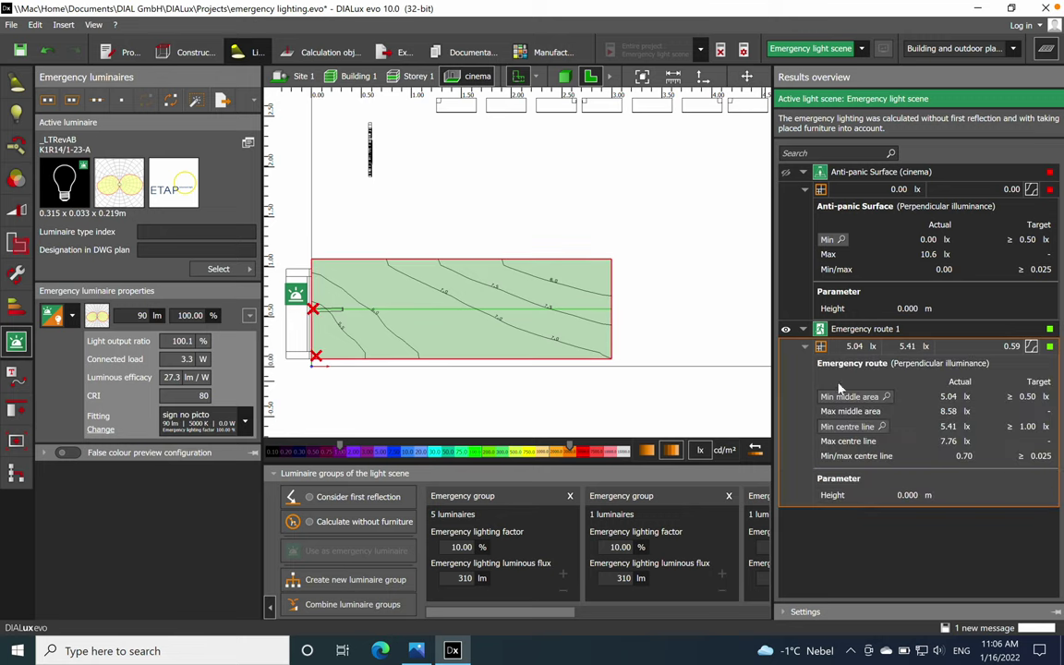
{"action": "scroll", "coordinate": [404, 326], "scroll_direction": "up", "scroll_amount": 3}
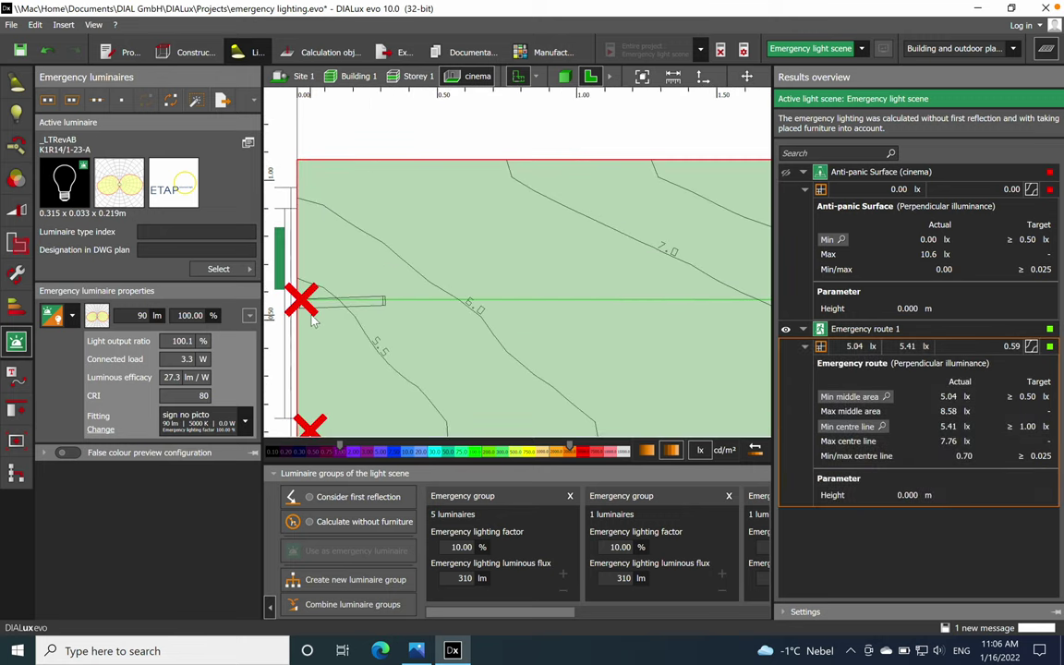
{"action": "scroll", "coordinate": [277, 313], "scroll_direction": "up", "scroll_amount": 2}
{"action": "scroll", "coordinate": [277, 313], "scroll_direction": "down", "scroll_amount": 1}
{"action": "scroll", "coordinate": [495, 356], "scroll_direction": "up", "scroll_amount": 1}
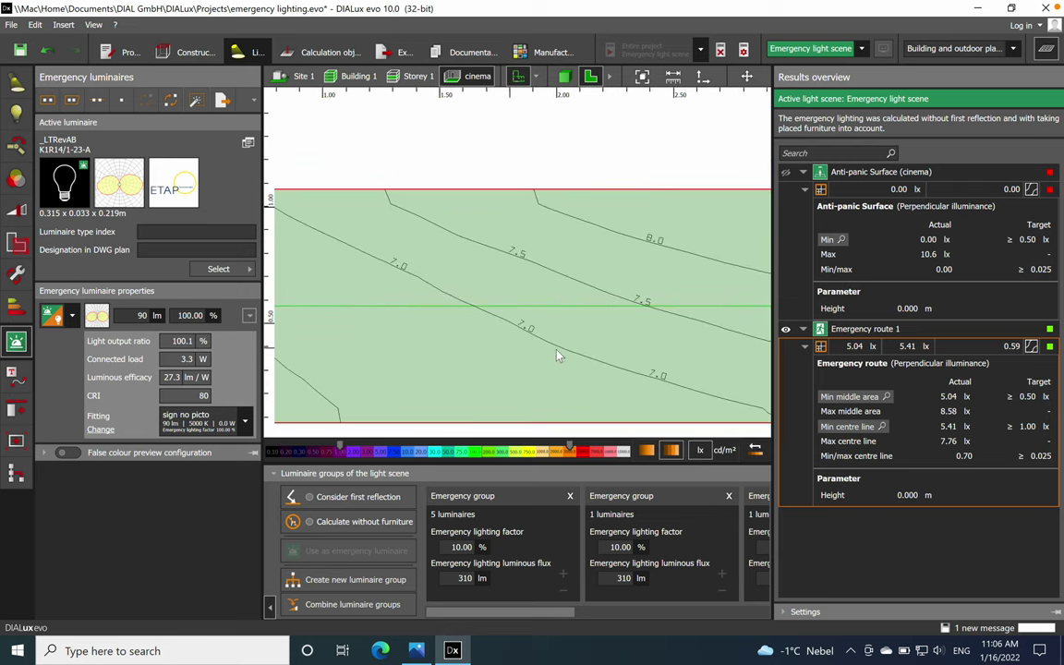
{"action": "middle_click_drag", "start_coordinate": [699, 362], "coordinate": [530, 362]}
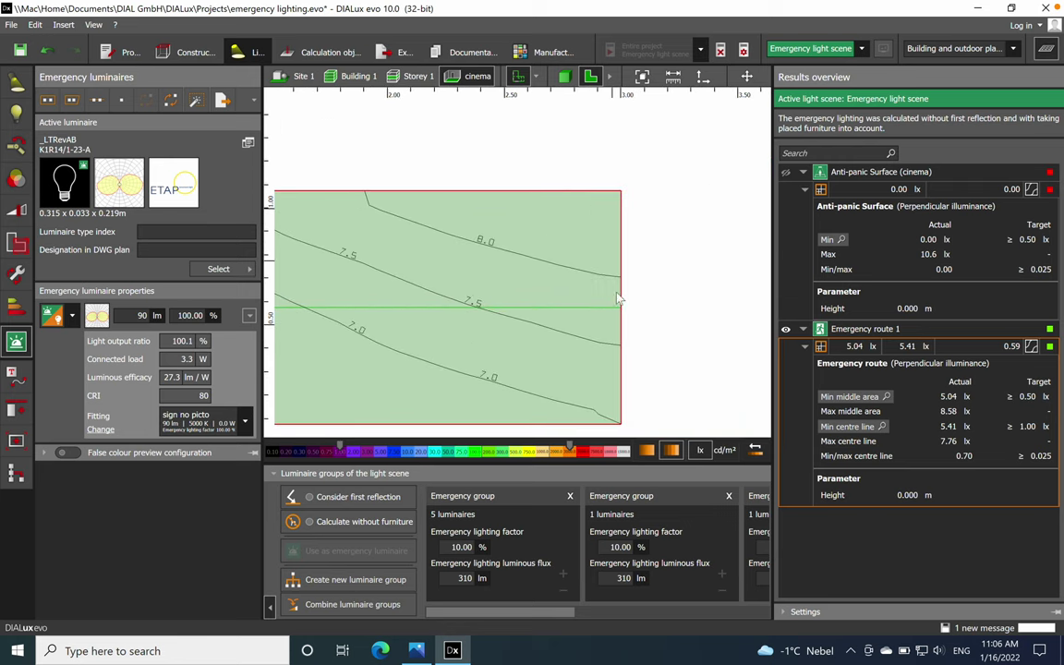
{"action": "scroll", "coordinate": [583, 321], "scroll_direction": "up", "scroll_amount": 1}
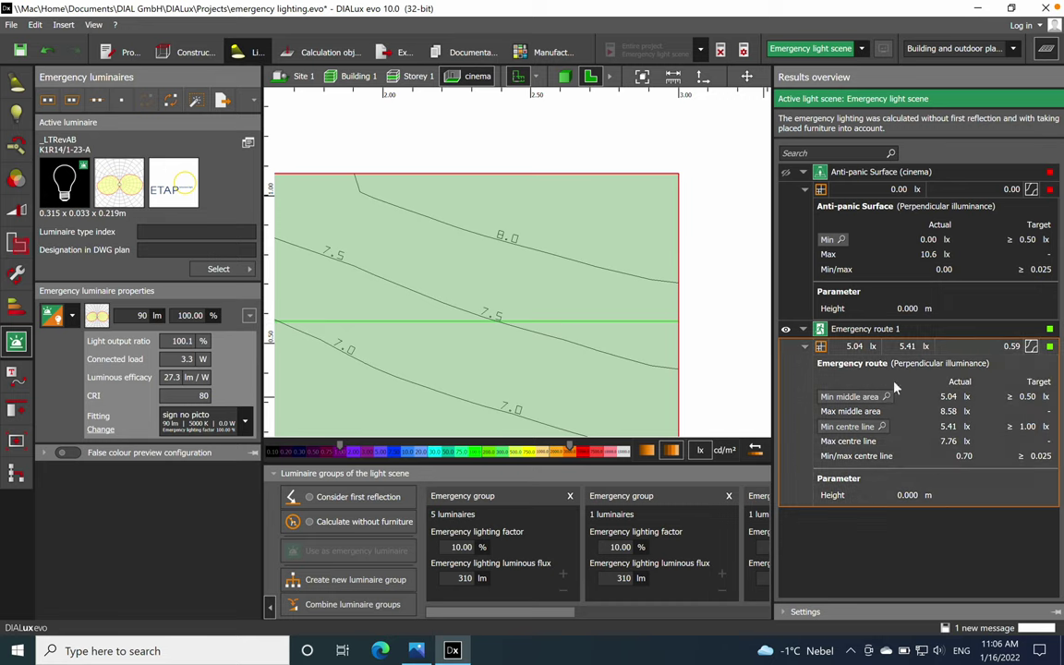
{"action": "left_click", "coordinate": [803, 348]}
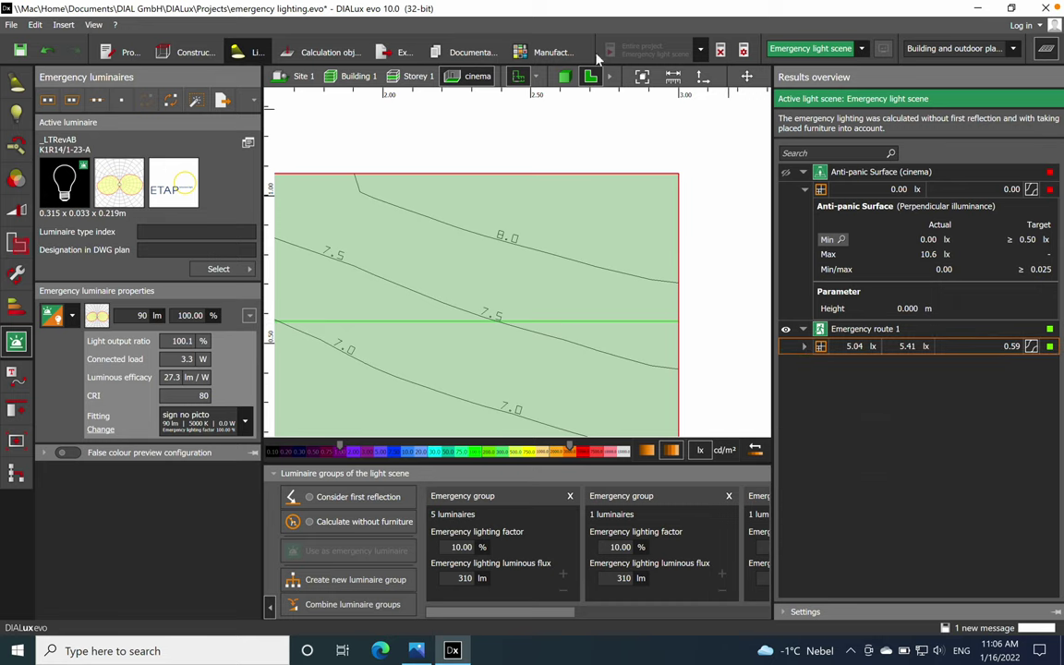
- Close the results overview and view the whole cinema in 3D with the false colour illuminances
{"action": "left_click", "coordinate": [566, 78]}
{"action": "left_click_drag", "start_coordinate": [724, 327], "coordinate": [946, 65]}
{"action": "left_click", "coordinate": [942, 51]}
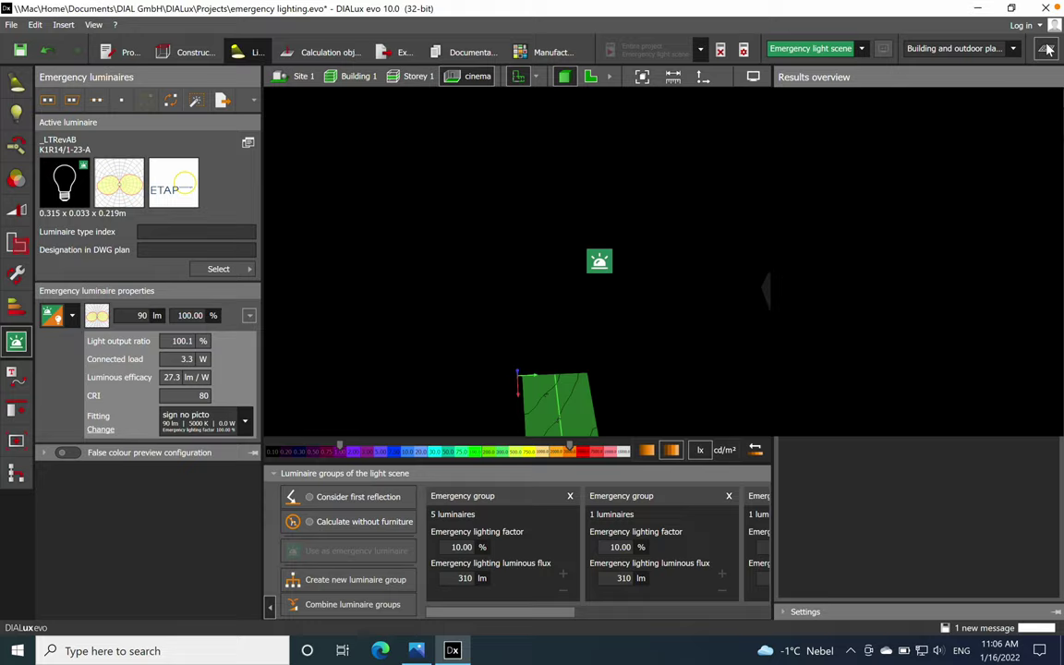
{"action": "left_click_drag", "start_coordinate": [813, 312], "coordinate": [523, 297]}
{"action": "left_click_drag", "start_coordinate": [499, 205], "coordinate": [651, 295]}
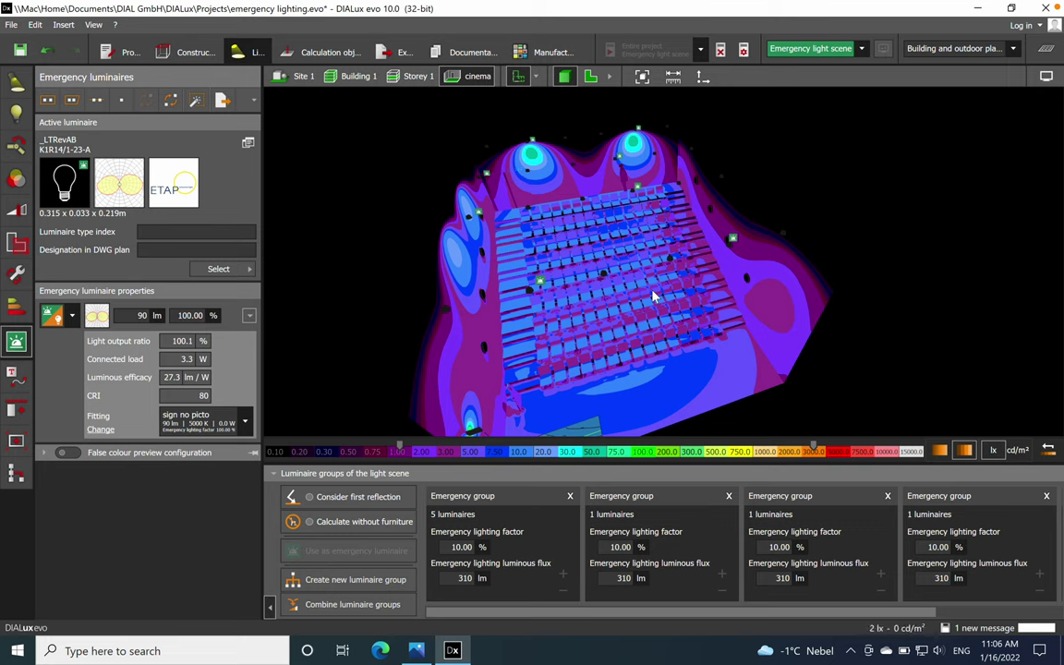
- Turn off the false colour display and examine the emergency-lit cinema from the front, covering the doors, walls and seat rows
{"action": "left_click", "coordinate": [1046, 76]}
{"action": "left_click", "coordinate": [972, 96]}
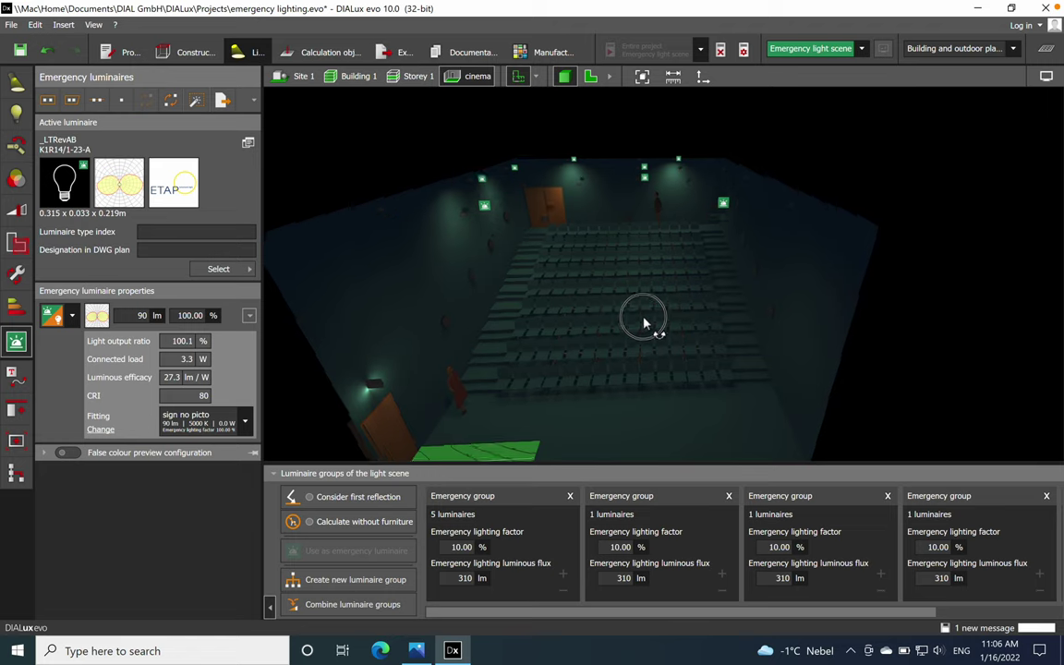
{"action": "left_click_drag", "start_coordinate": [645, 311], "coordinate": [660, 250]}
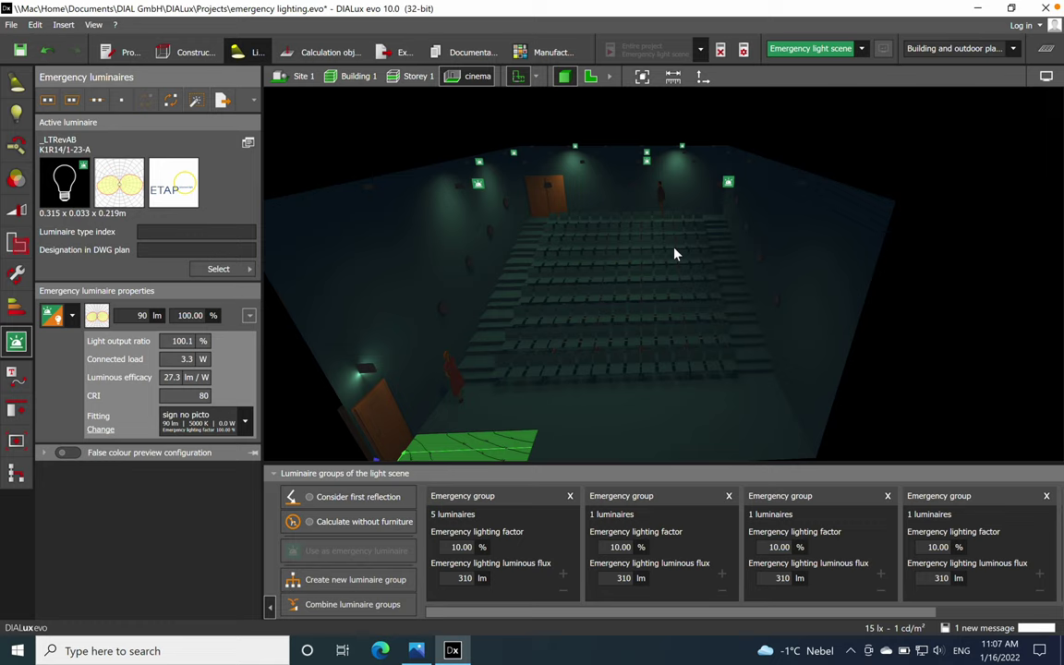
{"action": "left_click_drag", "start_coordinate": [674, 254], "coordinate": [669, 293]}
{"action": "scroll", "coordinate": [669, 294], "scroll_direction": "up", "scroll_amount": 2}
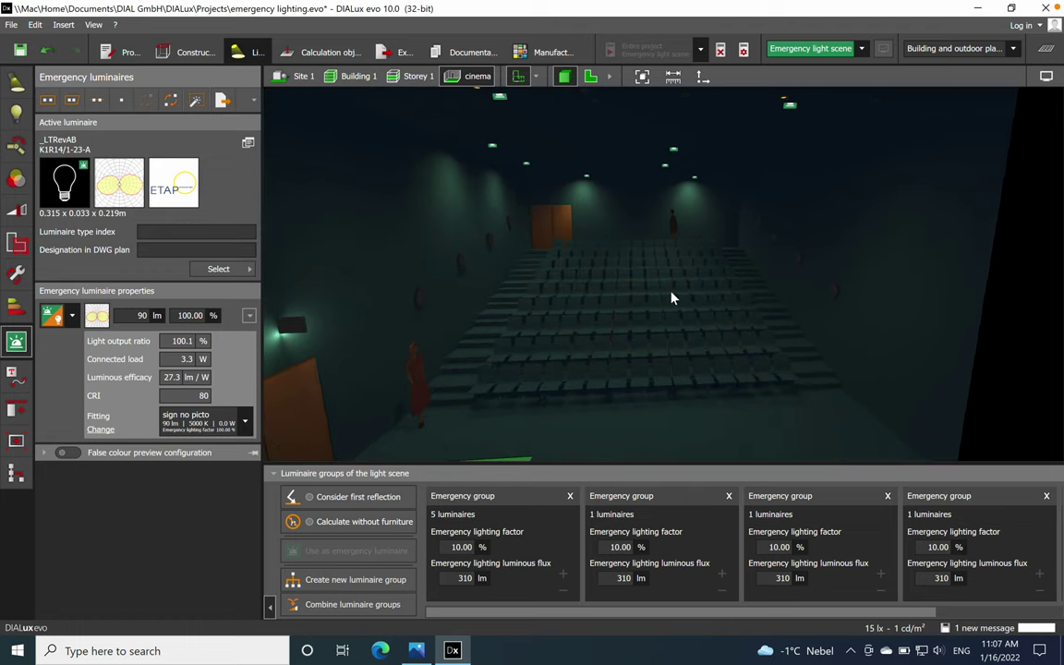